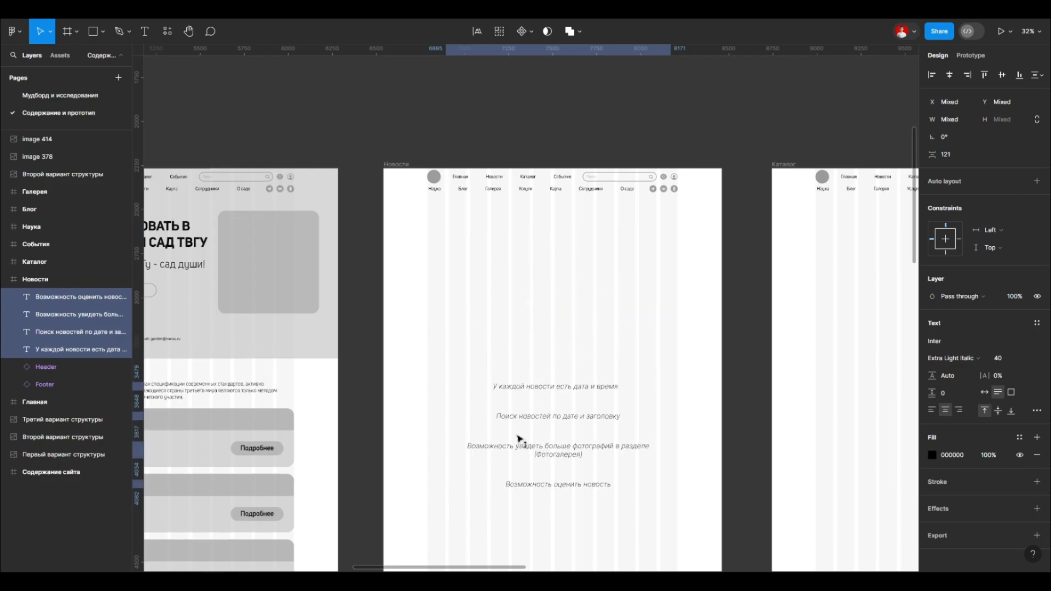
# Step: Place a copy of the 573 × 582 rounded grey placeholder from the Главная banner in the Новости frame, under its header
pyautogui.click(345, 309)
pyautogui.moveTo(345, 309); pyautogui.dragTo(571, 311)
pyautogui.hscroll(5, 444, 299)
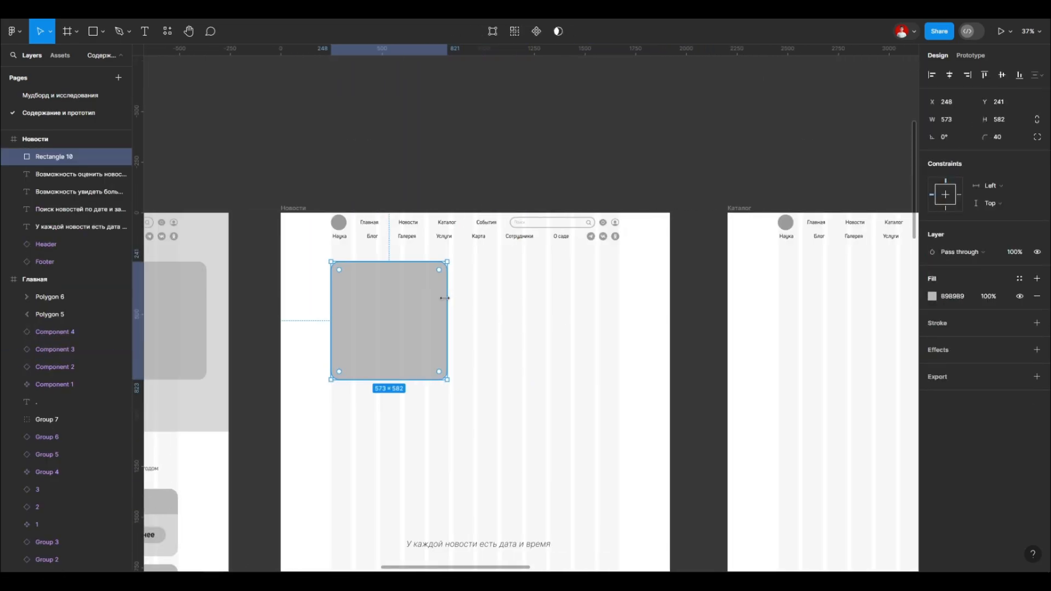
pyautogui.scroll(-4, 445, 299)
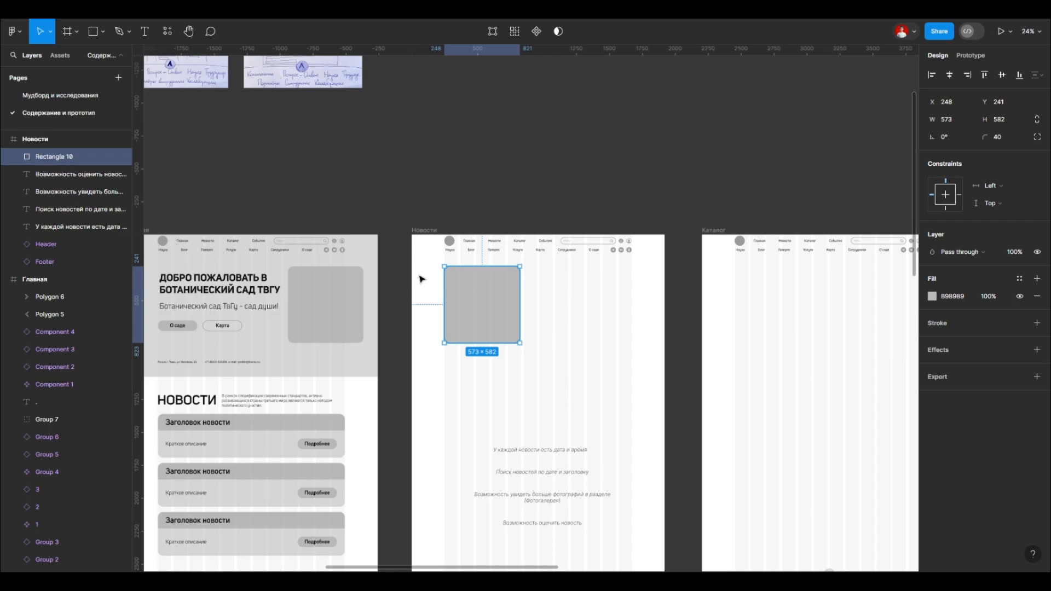
# Step: Stretch the placeholder in the Новости frame into a wide block of about 1422 × 302 and place it lower
pyautogui.click(539, 168)
pyautogui.click(499, 310)
pyautogui.scroll(2, 499, 310)
pyautogui.scroll(-2, 499, 310)
pyautogui.moveTo(510, 279); pyautogui.dragTo(646, 368)
pyautogui.moveTo(584, 403); pyautogui.dragTo(584, 365)
pyautogui.click(520, 317)
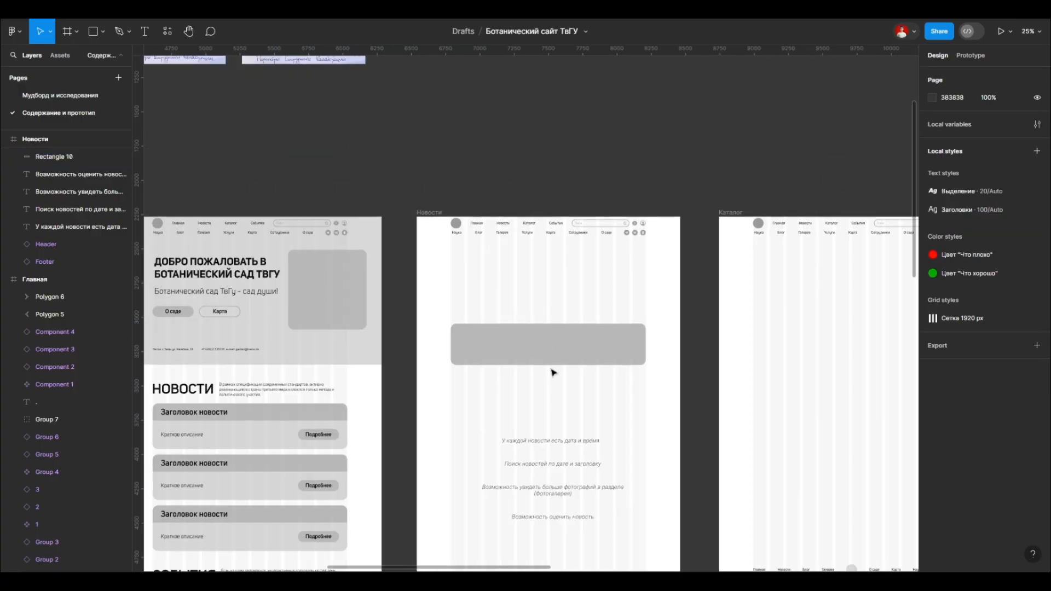
# Step: Copy the НОВОСТИ heading from the Главная page into the Новости frame, aligned to the first grid column at X 250, Y 302
pyautogui.hscroll(-1, 492, 317)
pyautogui.click(252, 274)
pyautogui.moveTo(239, 390); pyautogui.dragTo(562, 271)
pyautogui.scroll(2, 562, 274)
pyautogui.scroll(-2, 526, 329)
pyautogui.scroll(5, 514, 317)
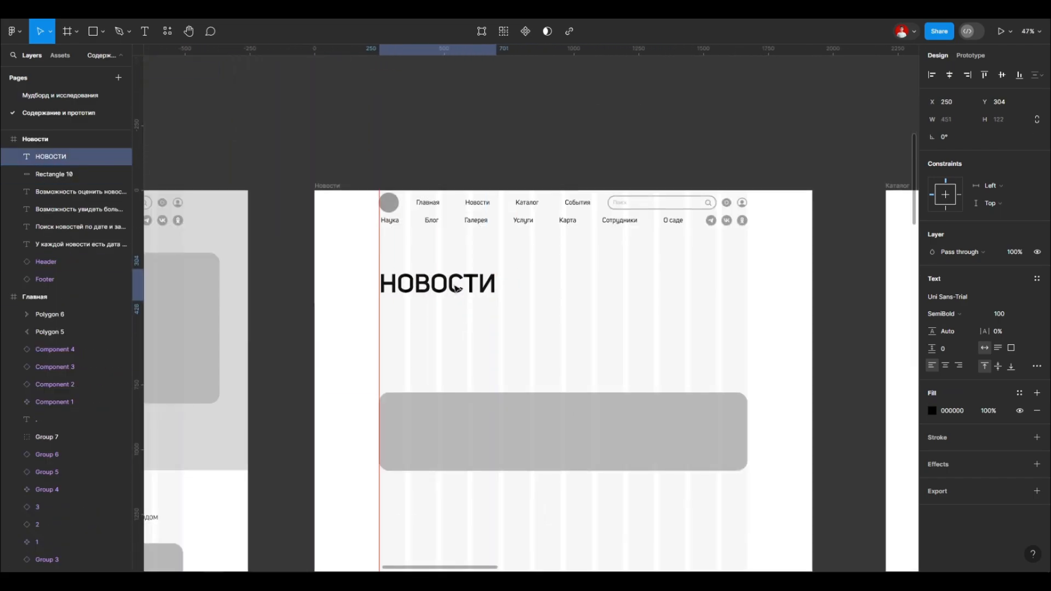
pyautogui.scroll(-4, 427, 328)
pyautogui.click(394, 268)
pyautogui.scroll(-3, 394, 268)
pyautogui.click(402, 188)
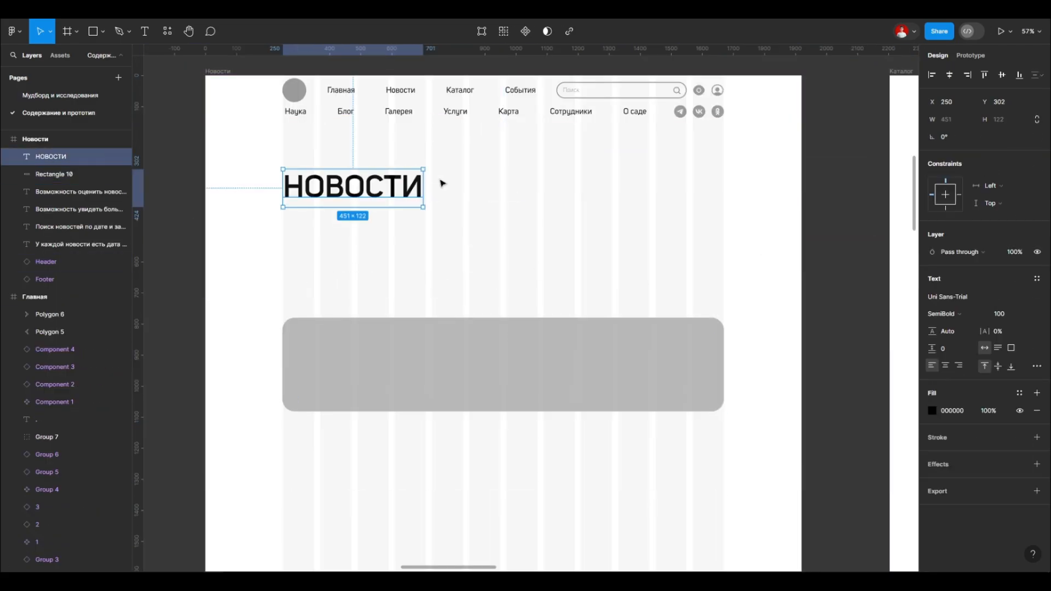
# Step: Move the НОВОСТИ heading slightly up, closer to the page header, keeping it on the first grid column
pyautogui.scroll(-4, 601, 255)
pyautogui.scroll(-3, 602, 255)
pyautogui.scroll(4, 530, 253)
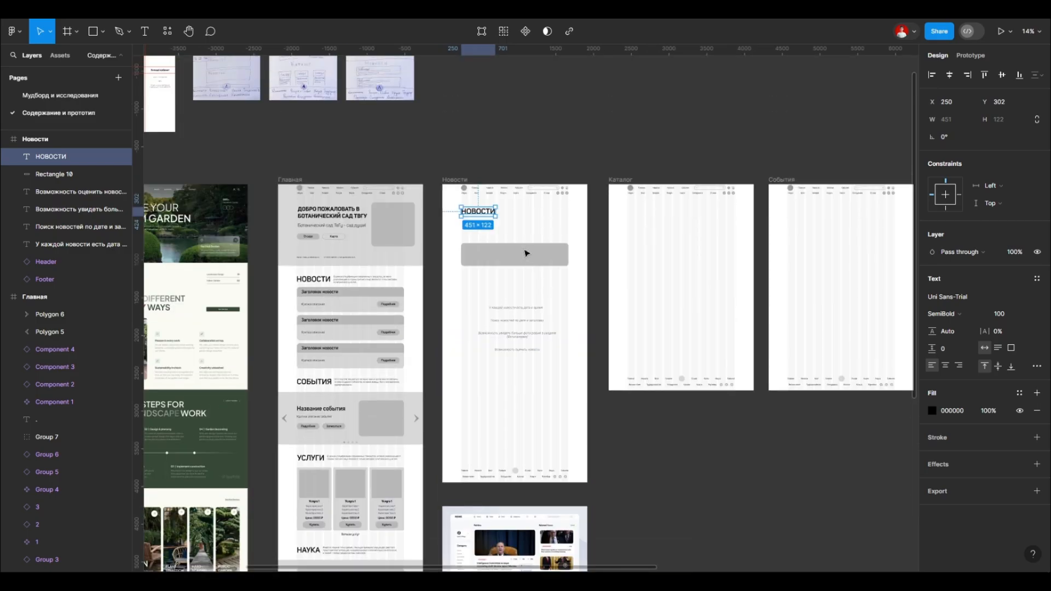
pyautogui.scroll(3, 499, 216)
pyautogui.moveTo(460, 211); pyautogui.dragTo(437, 182)
# Step: Duplicate the wide placeholder block up towards the НОВОСТИ heading and set the copy's fill to D9D9D9
pyautogui.click(553, 361)
pyautogui.moveTo(543, 369); pyautogui.dragTo(591, 258)
pyautogui.scroll(-3, 591, 258)
pyautogui.scroll(3, 594, 253)
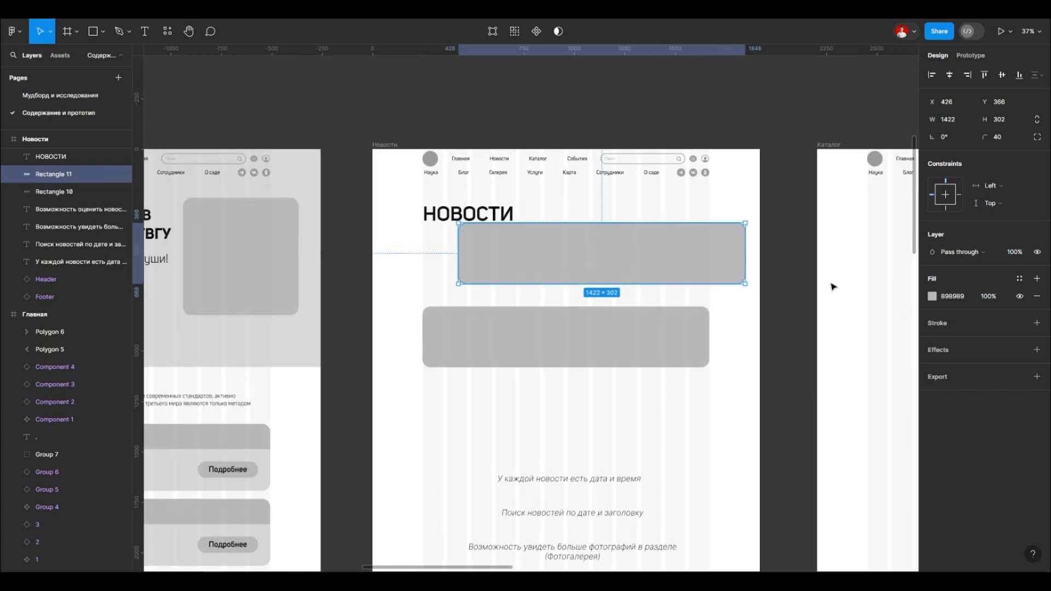
pyautogui.click(932, 296)
pyautogui.scroll(1, 601, 262)
# Step: Narrow the light grey copy to about 948 wide, set its corner radius to 0 and place it beside the НОВОСТИ heading
pyautogui.moveTo(392, 253); pyautogui.dragTo(521, 253)
pyautogui.click(991, 137)
pyautogui.write('0')
pyautogui.press('Return')
pyautogui.scroll(1, 656, 215)
pyautogui.moveTo(653, 258); pyautogui.dragTo(613, 230)
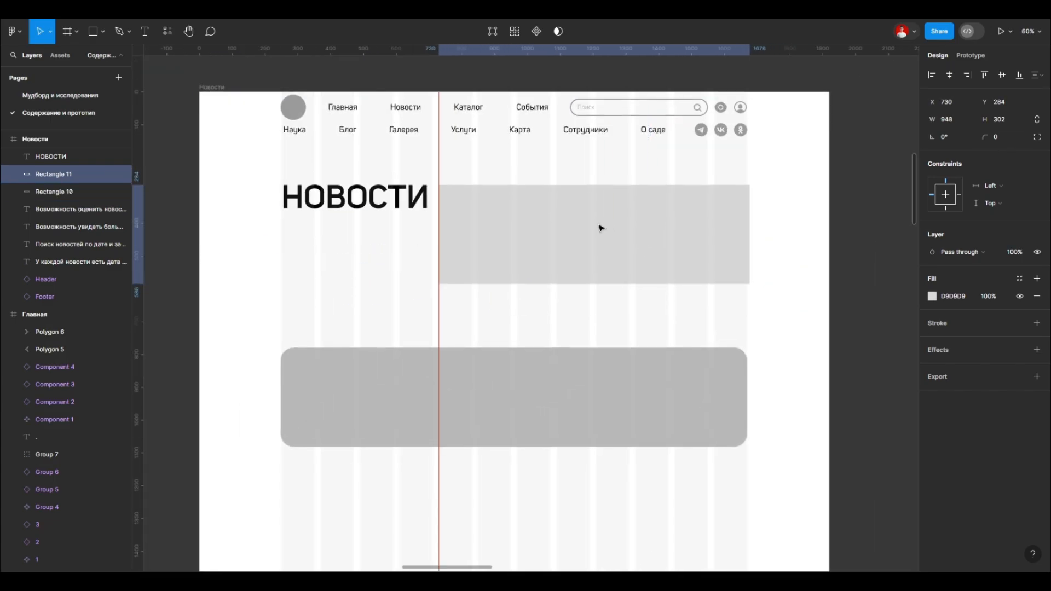
# Step: Resize the light grey bar beside the heading to about 700 × 71 and set its corner radius to 40
pyautogui.moveTo(443, 211); pyautogui.dragTo(439, 211)
pyautogui.moveTo(465, 284); pyautogui.dragTo(465, 208)
pyautogui.scroll(5, 431, 184)
pyautogui.scroll(-5, 310, 262)
pyautogui.click(586, 218)
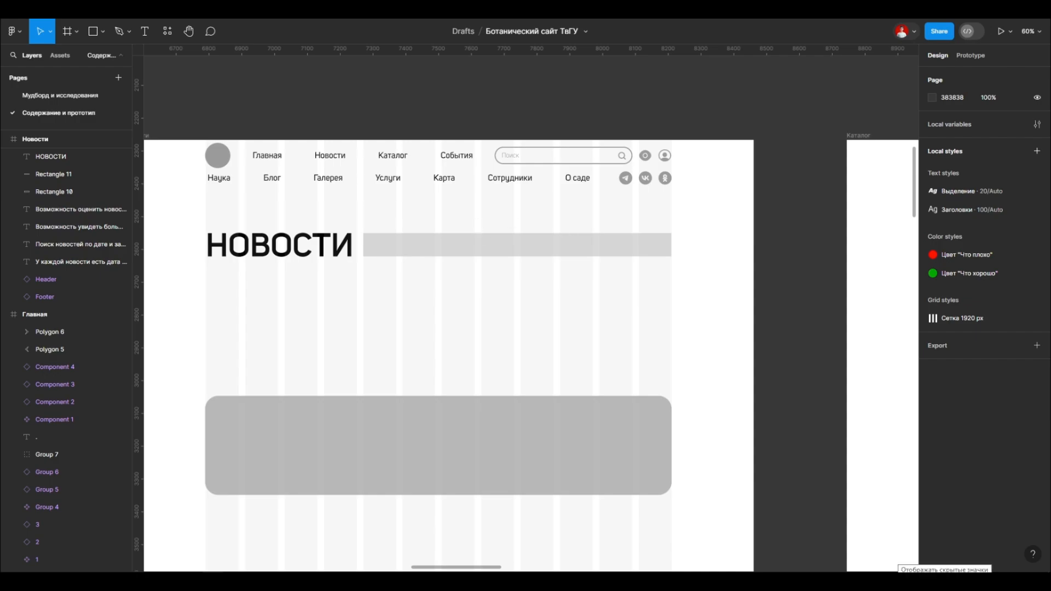
pyautogui.click(594, 246)
pyautogui.scroll(-1, 594, 246)
pyautogui.scroll(2, 392, 244)
pyautogui.moveTo(756, 246); pyautogui.dragTo(664, 246)
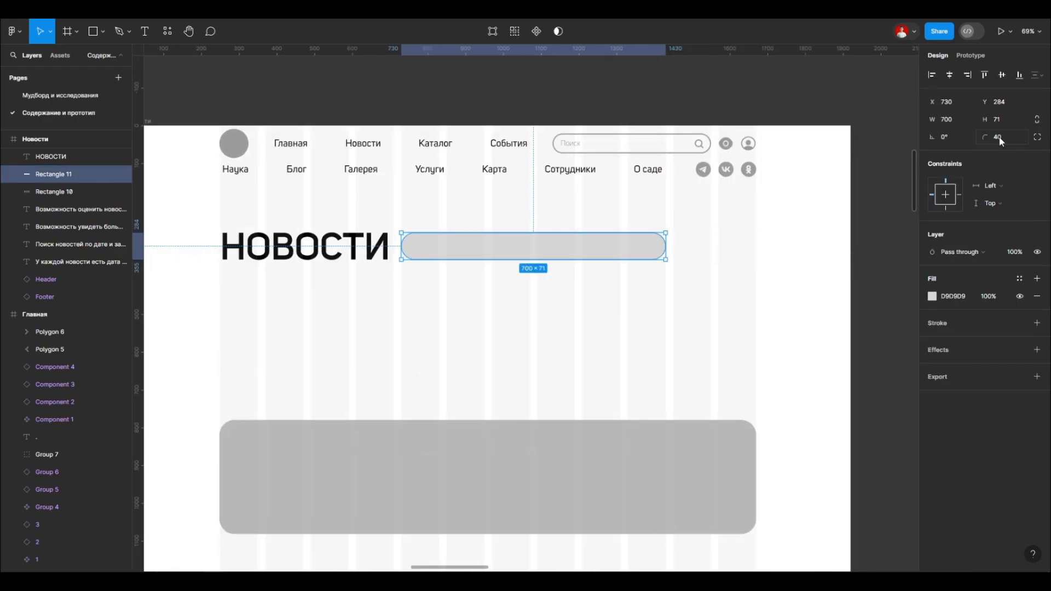
# Step: Match the bar to the header's search field: add a 999999 stroke of weight 3 and remove the fill
pyautogui.doubleClick(651, 144)
pyautogui.doubleClick(651, 143)
pyautogui.click(641, 247)
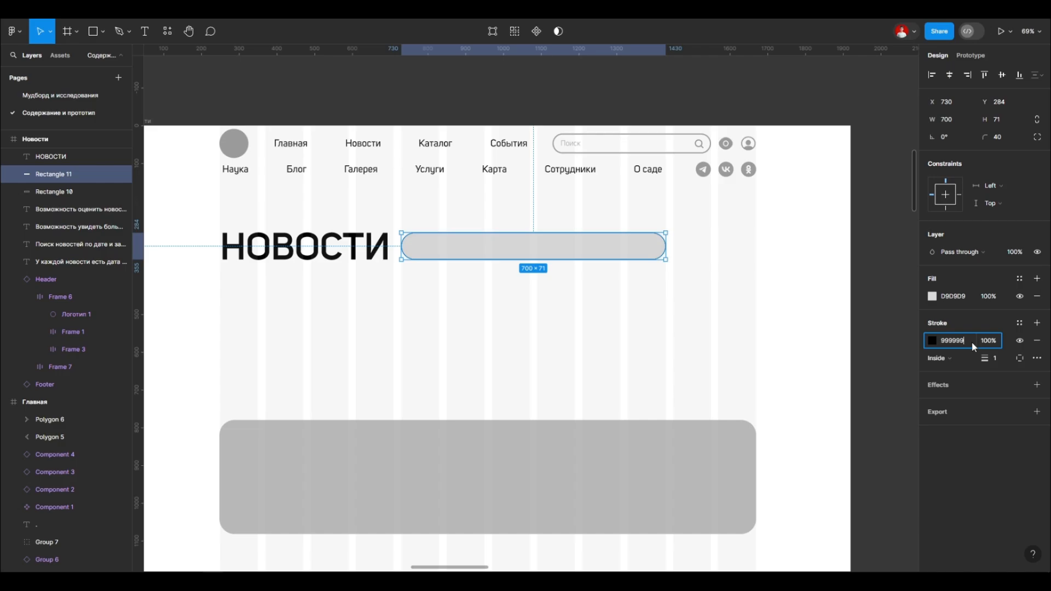
pyautogui.click(1036, 296)
pyautogui.click(654, 315)
pyautogui.scroll(-1, 654, 314)
pyautogui.scroll(2, 565, 209)
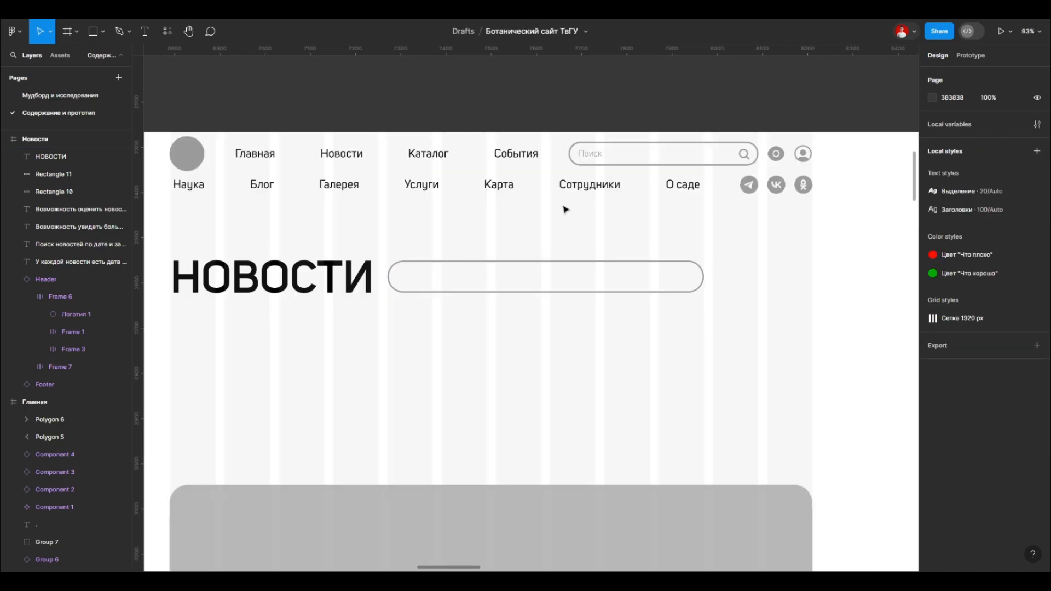
# Step: Set the height of the outlined search bar beside the НОВОСТИ heading to 70
pyautogui.click(387, 275)
pyautogui.scroll(5, 387, 275)
pyautogui.scroll(-3, 364, 263)
pyautogui.click(357, 106)
pyautogui.scroll(-5, 357, 106)
pyautogui.scroll(10, 603, 195)
pyautogui.scroll(-8, 604, 195)
pyautogui.click(594, 223)
pyautogui.scroll(2, 497, 219)
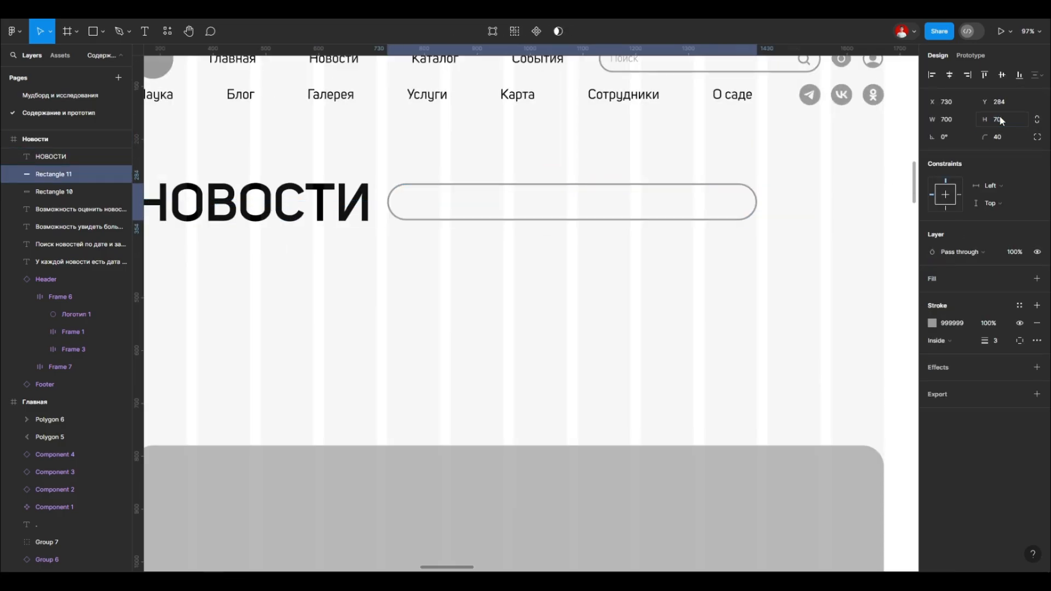
pyautogui.click(459, 345)
pyautogui.scroll(-4, 459, 345)
pyautogui.scroll(1, 625, 300)
pyautogui.moveTo(511, 288); pyautogui.dragTo(538, 288)
pyautogui.hotkey('ctrl', 'z')
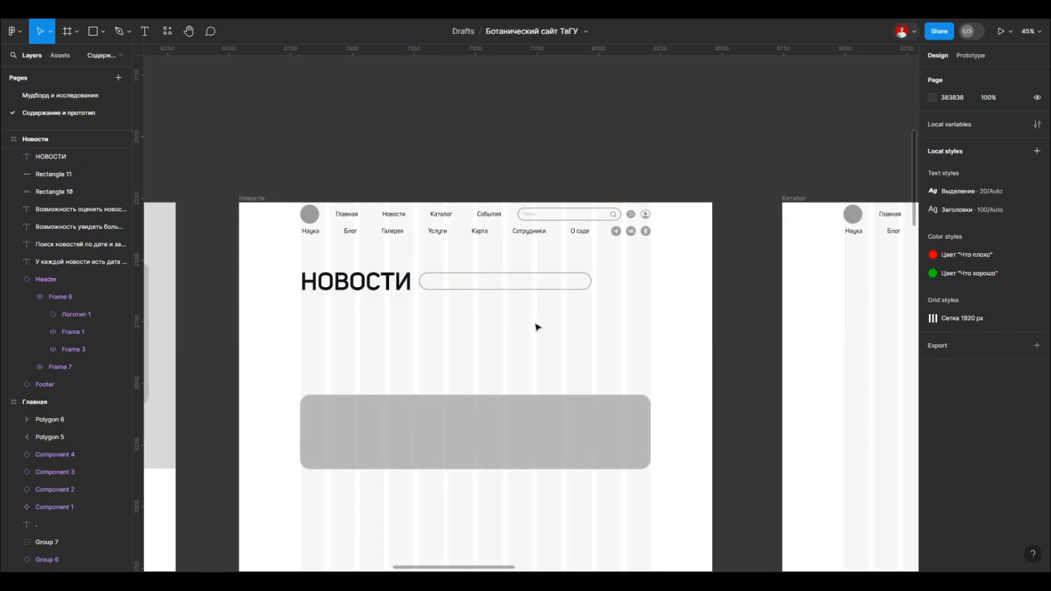
# Step: Copy the description paragraph from the Главная news section under the НОВОСТИ heading and widen its text box to fit two lines
pyautogui.scroll(-4, 682, 243)
pyautogui.moveTo(372, 343); pyautogui.dragTo(560, 253)
pyautogui.scroll(1, 585, 265)
pyautogui.scroll(5, 600, 244)
pyautogui.moveTo(380, 279); pyautogui.dragTo(379, 279)
pyautogui.moveTo(617, 279); pyautogui.dragTo(716, 268)
# Step: Extend the wide placeholder block in the Новости frame downward to a height of about 417
pyautogui.click(465, 334)
pyautogui.scroll(-1, 361, 272)
pyautogui.scroll(-2, 356, 259)
pyautogui.scroll(-2, 479, 260)
pyautogui.click(476, 249)
pyautogui.moveTo(471, 267); pyautogui.dragTo(472, 290)
pyautogui.click(467, 388)
# Step: Copy the grey arrow from the СОБЫТИЯ slider on the Главная page and place it beyond the end of the search bar
pyautogui.scroll(-3, 465, 391)
pyautogui.scroll(5, 523, 270)
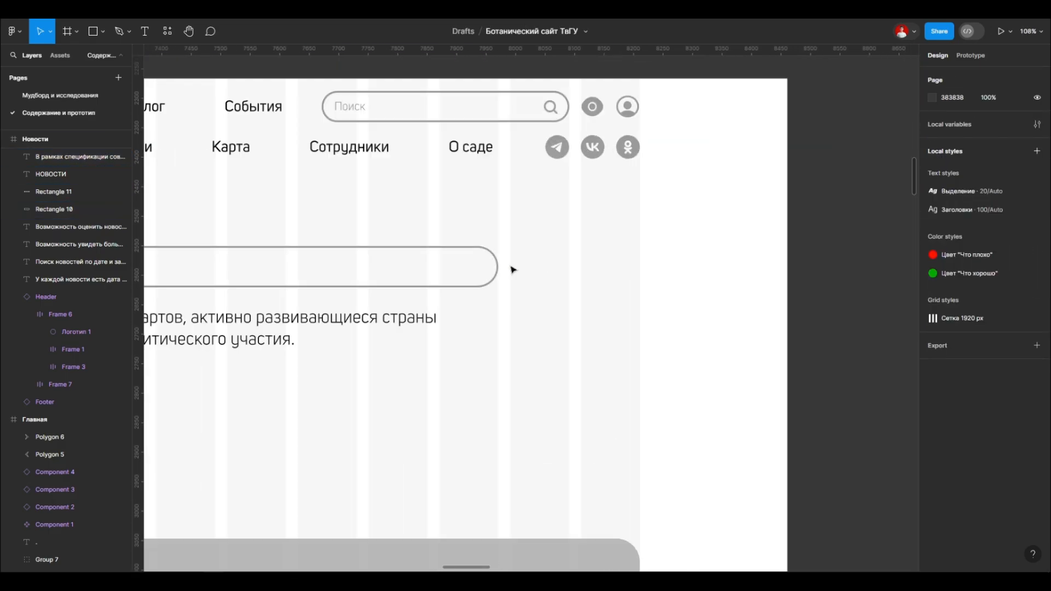
pyautogui.scroll(2, 547, 271)
pyautogui.scroll(-6, 549, 286)
pyautogui.doubleClick(368, 518)
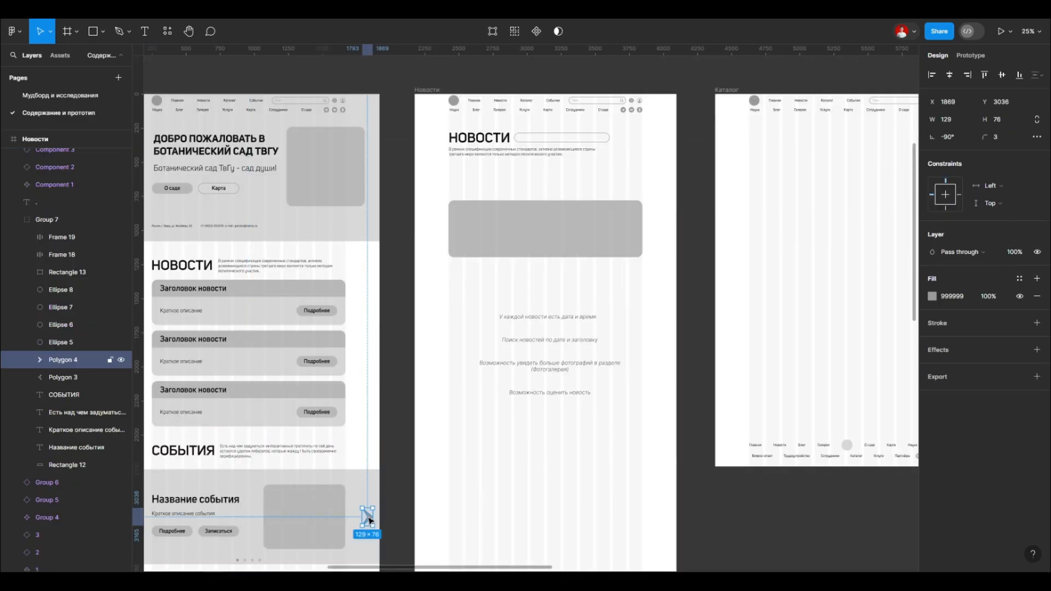
pyautogui.doubleClick(369, 515)
pyautogui.scroll(3, 626, 316)
pyautogui.hotkey('ctrl', 'v')
pyautogui.moveTo(531, 308); pyautogui.dragTo(665, 308)
# Step: Add the text "1" just after the search bar and set its font weight to Bold
pyautogui.scroll(5, 612, 313)
pyautogui.click(632, 316)
pyautogui.press('t')
pyautogui.click(603, 324)
pyautogui.write('1')
pyautogui.click(952, 313)
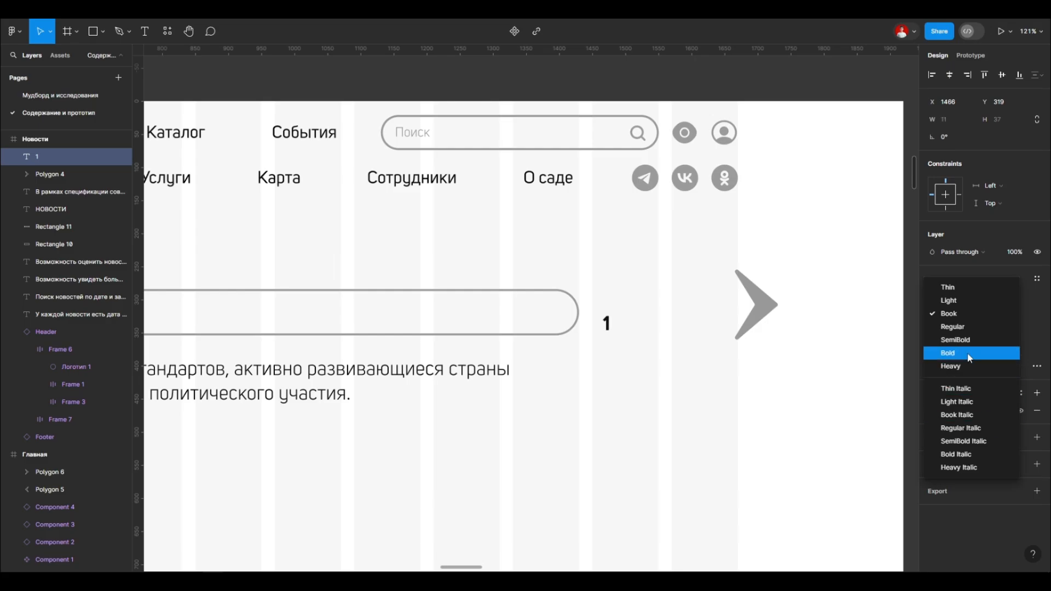
pyautogui.click(955, 351)
# Step: Set the "1" to font size 60 and Regular weight, and move it level with the search bar
pyautogui.scroll(3, 651, 338)
pyautogui.click(997, 315)
pyautogui.write('60')
pyautogui.press('Return')
pyautogui.scroll(-2, 615, 281)
pyautogui.moveTo(587, 317); pyautogui.dragTo(613, 285)
pyautogui.click(952, 314)
pyautogui.click(958, 288)
pyautogui.scroll(-4, 607, 280)
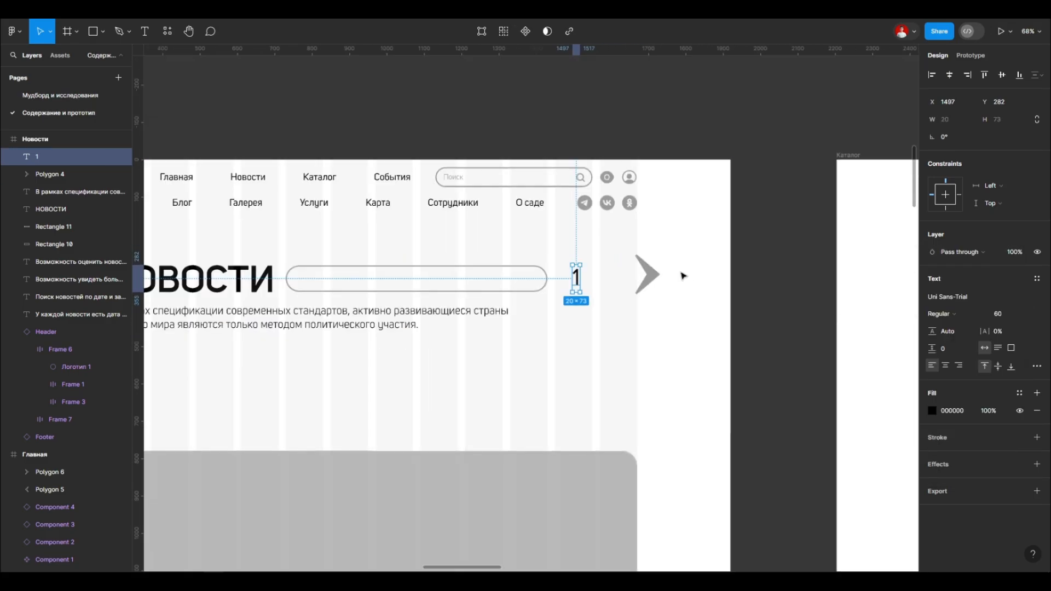
# Step: Delete the copied grey arrow next to the "1"
pyautogui.click(648, 275)
pyautogui.scroll(4, 628, 270)
pyautogui.moveTo(705, 325); pyautogui.dragTo(679, 300)
pyautogui.press('Delete')
pyautogui.scroll(2, 651, 281)
pyautogui.click(566, 268)
pyautogui.click(599, 357)
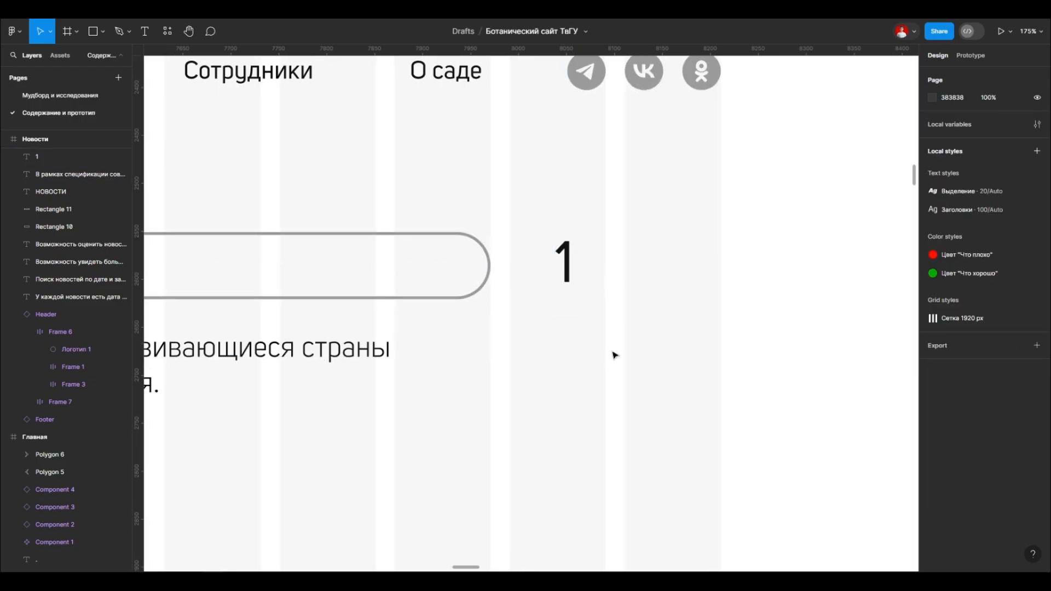
# Step: Duplicate the description text, change it to "из" with auto width, and place it right after the "1"
pyautogui.scroll(-4, 493, 344)
pyautogui.keyDown('alt'); pyautogui.moveTo(363, 349); pyautogui.dragTo(452, 397); pyautogui.keyUp('alt')
pyautogui.doubleClick(453, 396)
pyautogui.write('Из')
pyautogui.click(984, 348)
pyautogui.hscroll(-4, 689, 361)
pyautogui.moveTo(298, 393); pyautogui.dragTo(744, 311)
pyautogui.scroll(5, 766, 307)
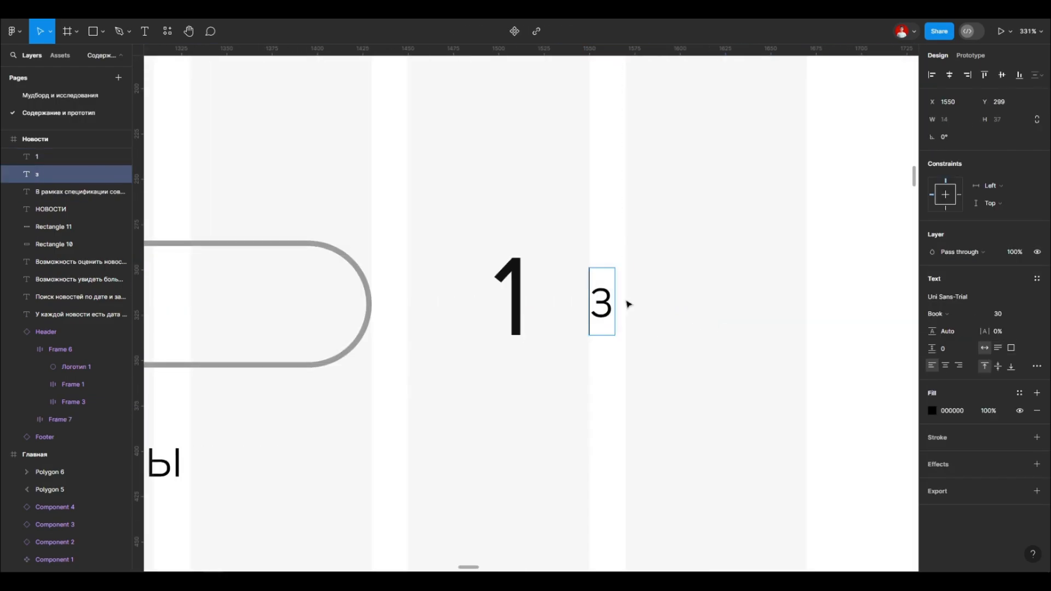
pyautogui.scroll(-2, 569, 317)
# Step: Duplicate the "1", change the copy to "20" and place it after "из"
pyautogui.click(529, 305)
pyautogui.moveTo(577, 325); pyautogui.dragTo(687, 243)
pyautogui.doubleClick(605, 305)
pyautogui.write('20')
pyautogui.scroll(-2, 551, 310)
pyautogui.moveTo(651, 266); pyautogui.dragTo(633, 276)
pyautogui.scroll(-4, 632, 277)
# Step: Add a horizontal guide under the counter text and set the "1" and "20" to font size 40
pyautogui.moveTo(610, 50); pyautogui.dragTo(609, 297)
pyautogui.scroll(3, 609, 297)
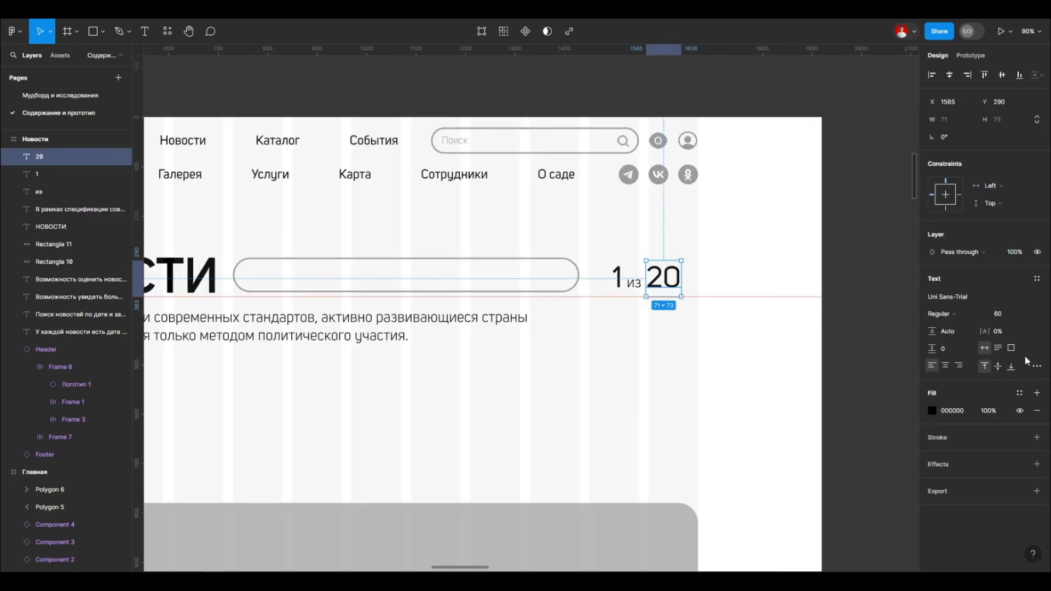
pyautogui.scroll(3, 641, 273)
pyautogui.click(1016, 359)
pyautogui.write('40')
pyautogui.press('Return')
pyautogui.scroll(2, 663, 285)
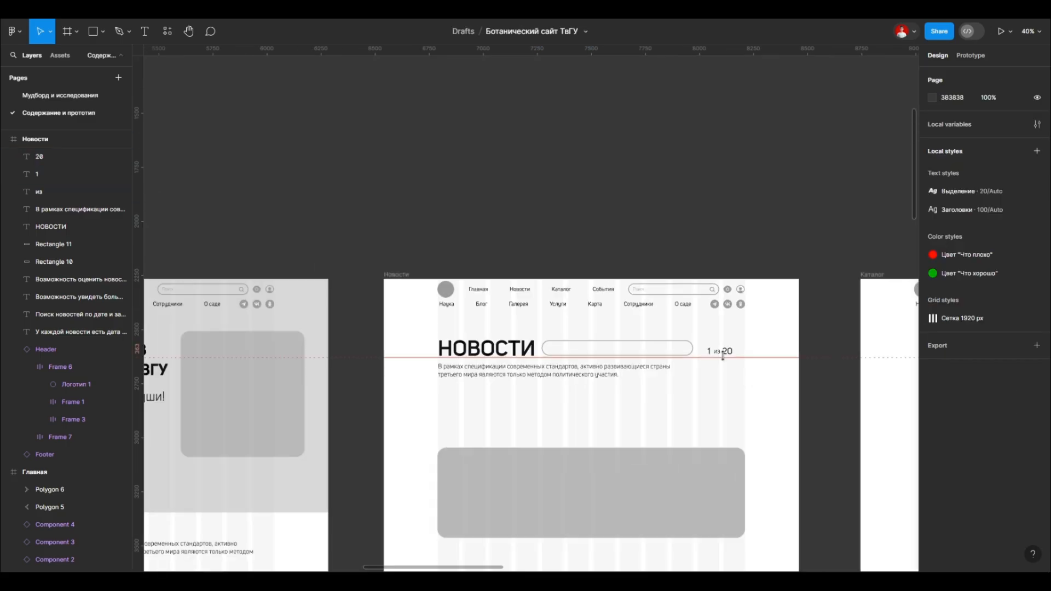
# Step: Align the "1 из 20" counter with the search bar at the last column's edge and widen the bar to about 795
pyautogui.scroll(2, 526, 383)
pyautogui.moveTo(257, 356); pyautogui.dragTo(717, 391)
pyautogui.hscroll(1, 525, 383)
pyautogui.click(736, 441)
pyautogui.click(1001, 75)
pyautogui.click(881, 202)
pyautogui.click(684, 392)
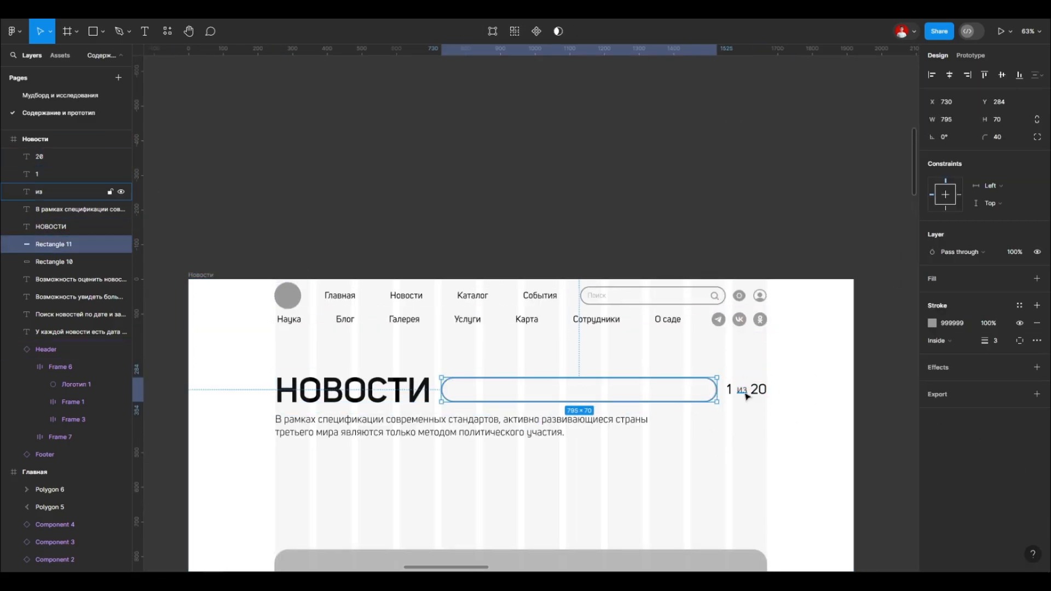
pyautogui.click(876, 340)
pyautogui.scroll(-3, 604, 302)
pyautogui.scroll(3, 614, 290)
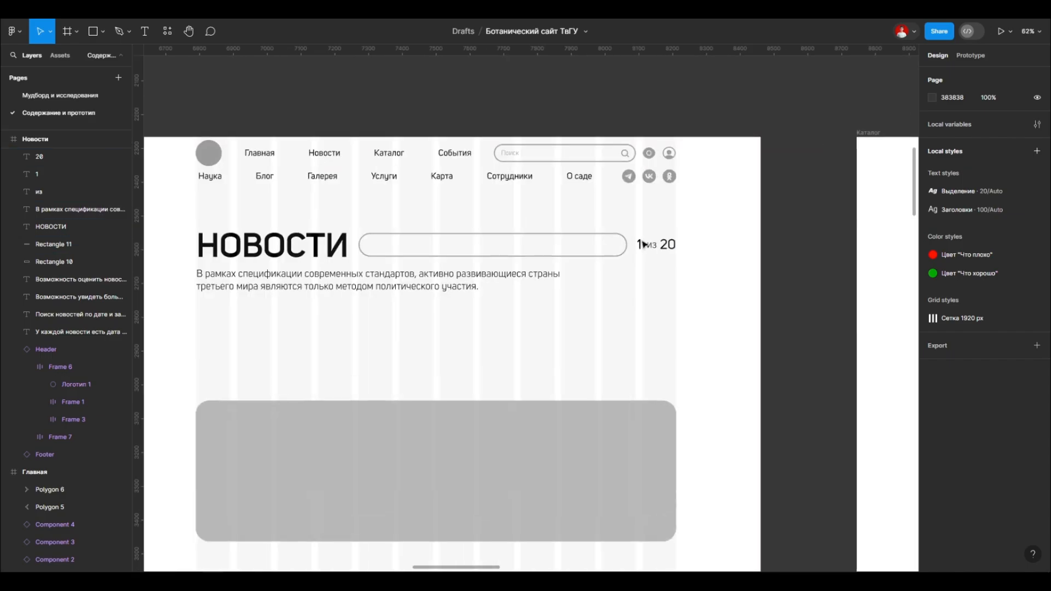
# Step: Move the wide placeholder block up to Y 531, under the description, with fill D9D9D9 and corner radius 20
pyautogui.scroll(-3, 643, 253)
pyautogui.click(504, 332)
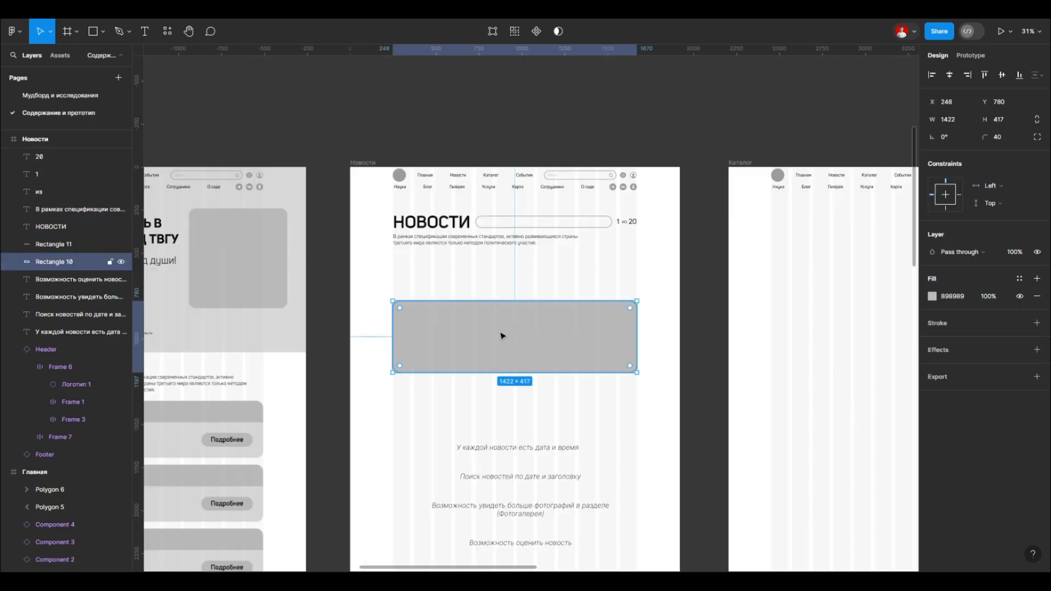
pyautogui.hscroll(-3, 493, 356)
pyautogui.scroll(2, 452, 331)
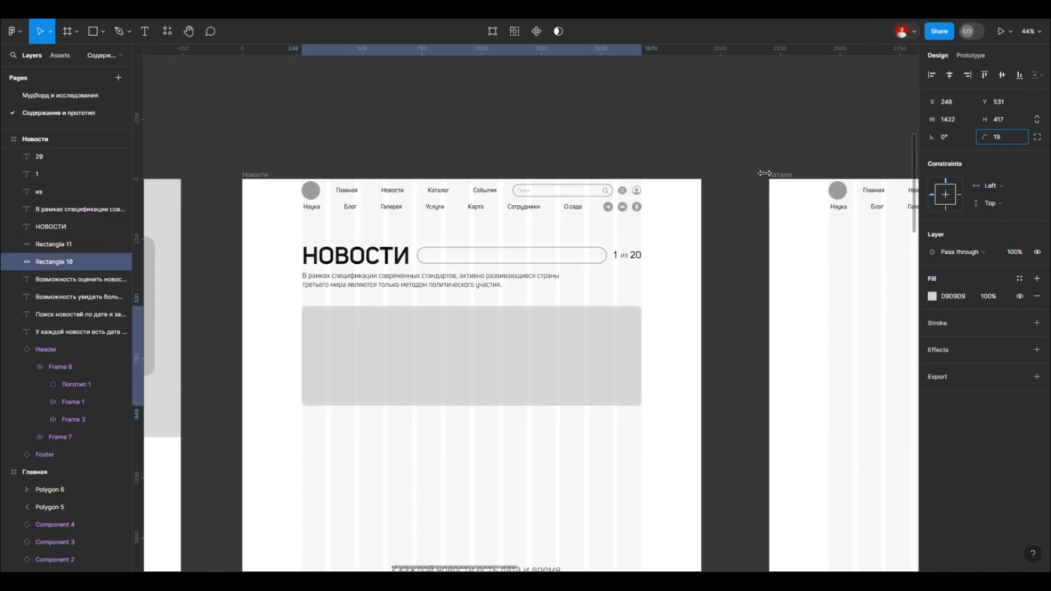
pyautogui.moveTo(761, 173); pyautogui.dragTo(769, 173)
pyautogui.click(735, 230)
# Step: Open the "Мудборд и исследования" page to view the reference designs for the news layout
pyautogui.scroll(-2, 410, 312)
pyautogui.scroll(-4, 421, 320)
pyautogui.click(423, 325)
pyautogui.hscroll(-2, 350, 399)
pyautogui.scroll(2, 339, 408)
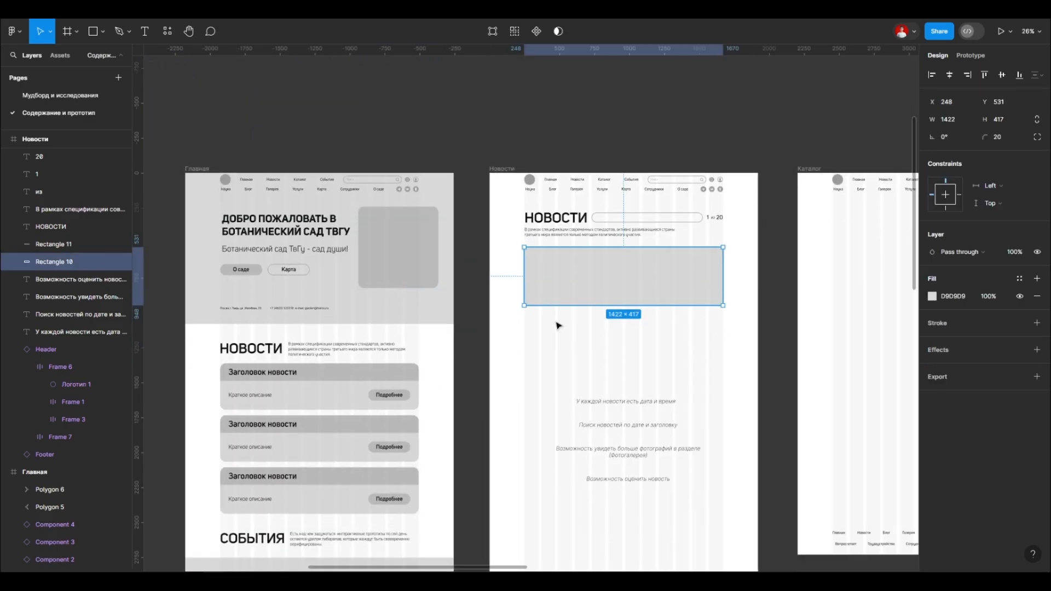
pyautogui.scroll(-1, 574, 362)
pyautogui.scroll(-6, 523, 289)
pyautogui.scroll(6, 527, 285)
pyautogui.click(48, 96)
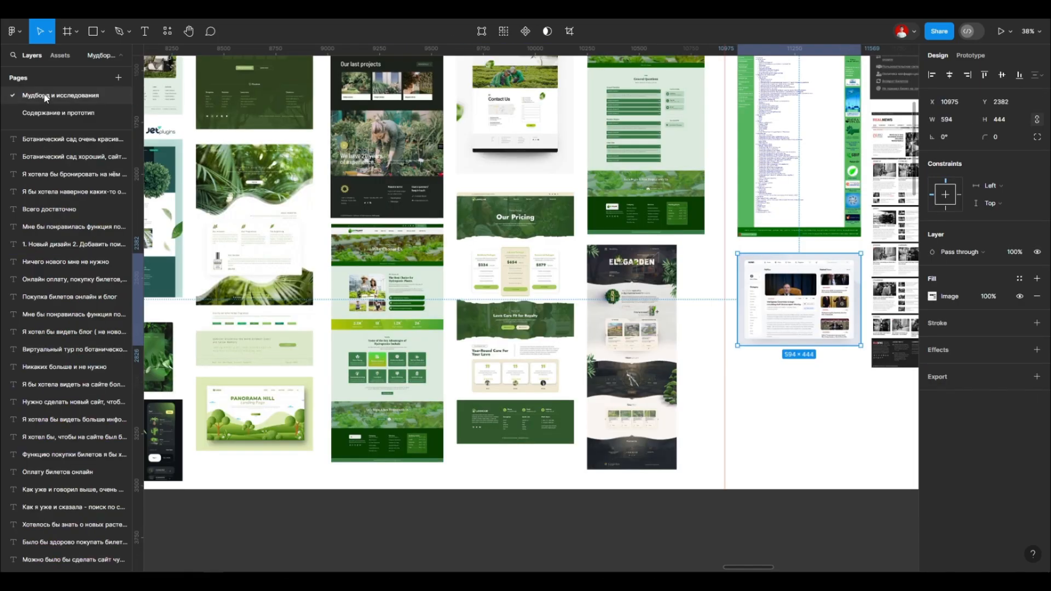
# Step: Look over the news layout references and return to the "Содержание и прототип" page
pyautogui.click(639, 215)
pyautogui.hscroll(4, 639, 215)
pyautogui.scroll(5, 639, 215)
pyautogui.scroll(2, 639, 215)
pyautogui.click(68, 112)
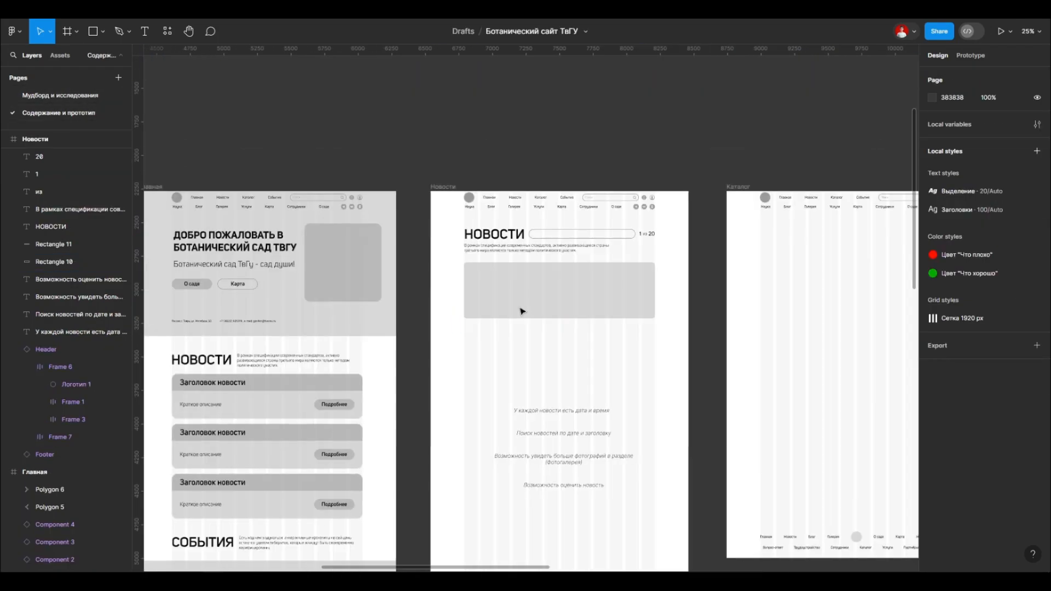
# Step: Duplicate the news block rectangle as a thin header strip with square lower corners, filled with the darker grey of the home page card header
pyautogui.scroll(4, 560, 269)
pyautogui.moveTo(525, 267); pyautogui.dragTo(524, 285)
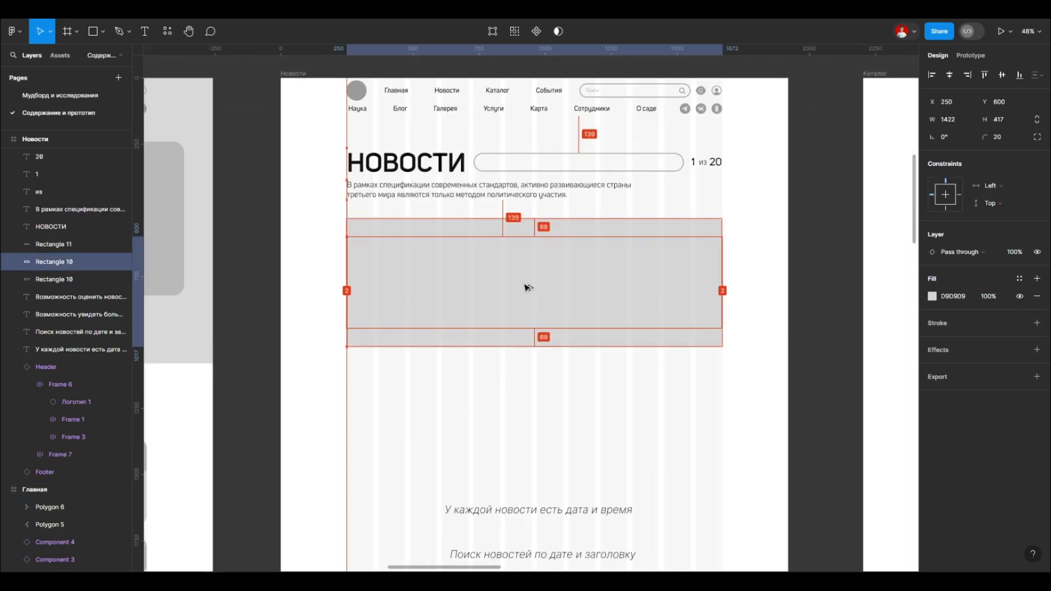
pyautogui.moveTo(635, 267); pyautogui.dragTo(635, 267)
pyautogui.scroll(-1, 586, 277)
pyautogui.moveTo(587, 346); pyautogui.dragTo(574, 258)
pyautogui.press('i')
pyautogui.click(197, 246)
pyautogui.scroll(3, 527, 258)
pyautogui.click(1037, 137)
# Step: Set the height of the news block's light background rectangle to 400
pyautogui.click(569, 300)
pyautogui.scroll(-2, 432, 298)
pyautogui.click(1006, 121)
pyautogui.write('300')
pyautogui.press('Return')
pyautogui.scroll(-4, 580, 326)
pyautogui.click(1000, 121)
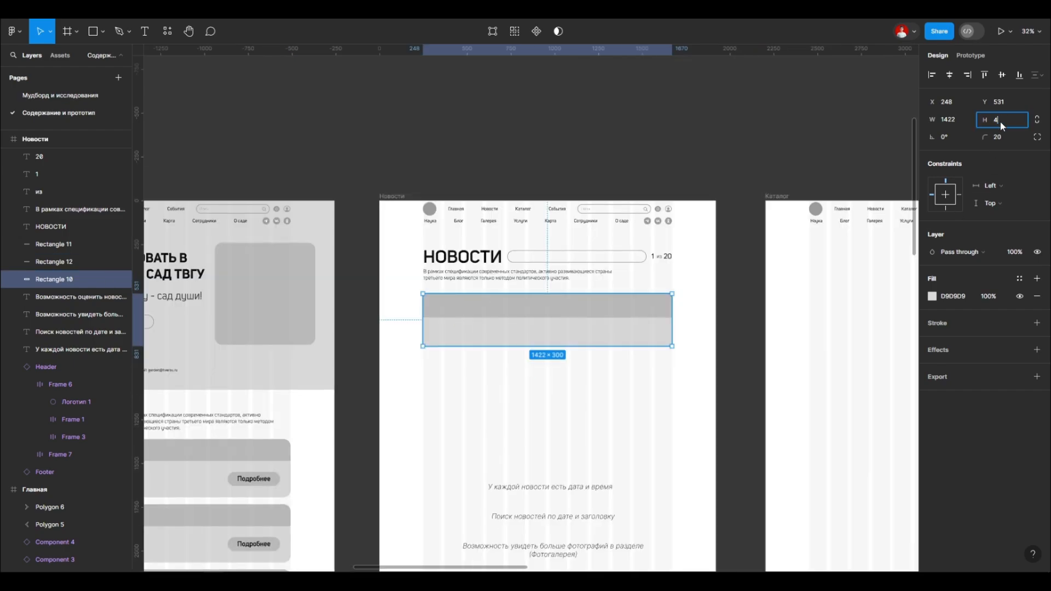
pyautogui.write('400')
pyautogui.press('Return')
# Step: Copy the "Заголовок новости" title from a home page news card onto the news block's header strip
pyautogui.hscroll(-3, 547, 340)
pyautogui.moveTo(275, 452); pyautogui.dragTo(452, 293)
pyautogui.scroll(5, 654, 311)
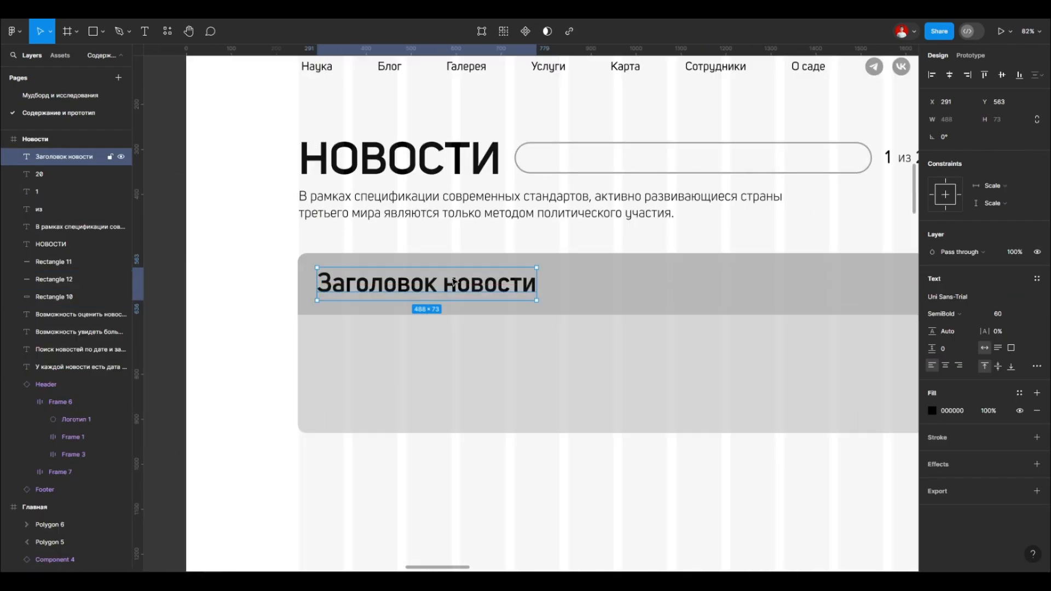
# Step: Make the news block's background slightly taller by extending its lower edge
pyautogui.scroll(-2, 451, 328)
pyautogui.click(528, 363)
pyautogui.moveTo(558, 400); pyautogui.dragTo(558, 413)
pyautogui.click(550, 446)
pyautogui.scroll(-5, 471, 338)
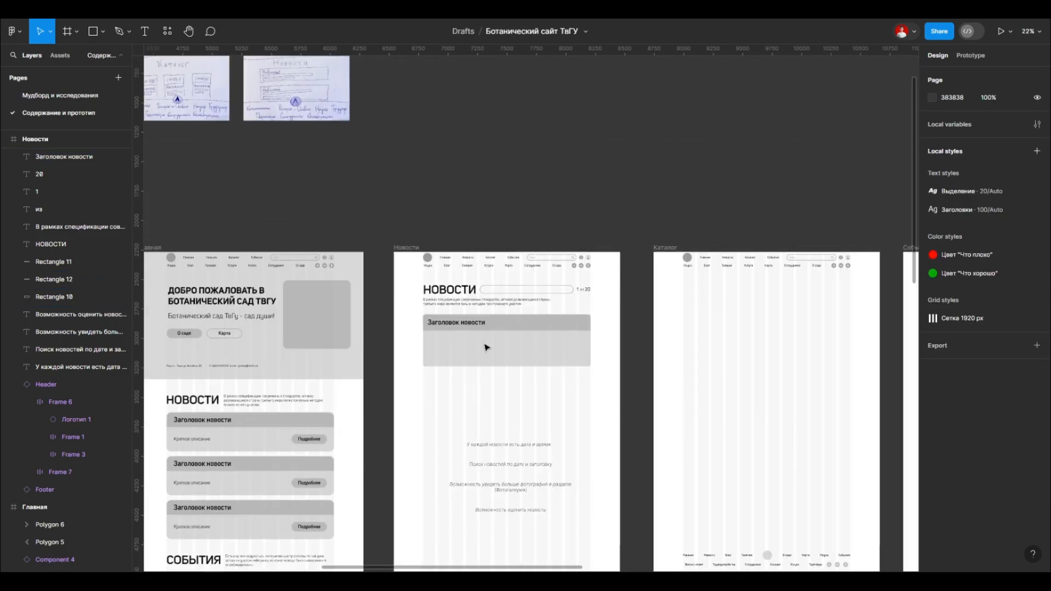
pyautogui.scroll(3, 481, 343)
pyautogui.scroll(-2, 601, 338)
pyautogui.scroll(-3, 624, 329)
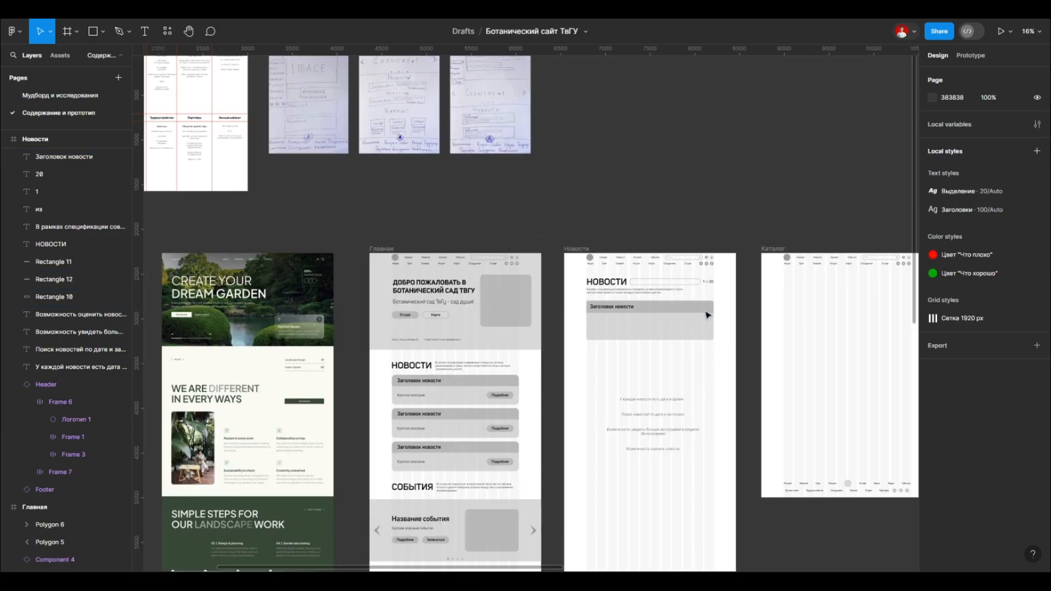
# Step: Duplicate the header's magnifier icon into the far end of the wide search bar beside the НОВОСТИ heading
pyautogui.scroll(6, 708, 315)
pyautogui.moveTo(718, 153); pyautogui.dragTo(704, 267)
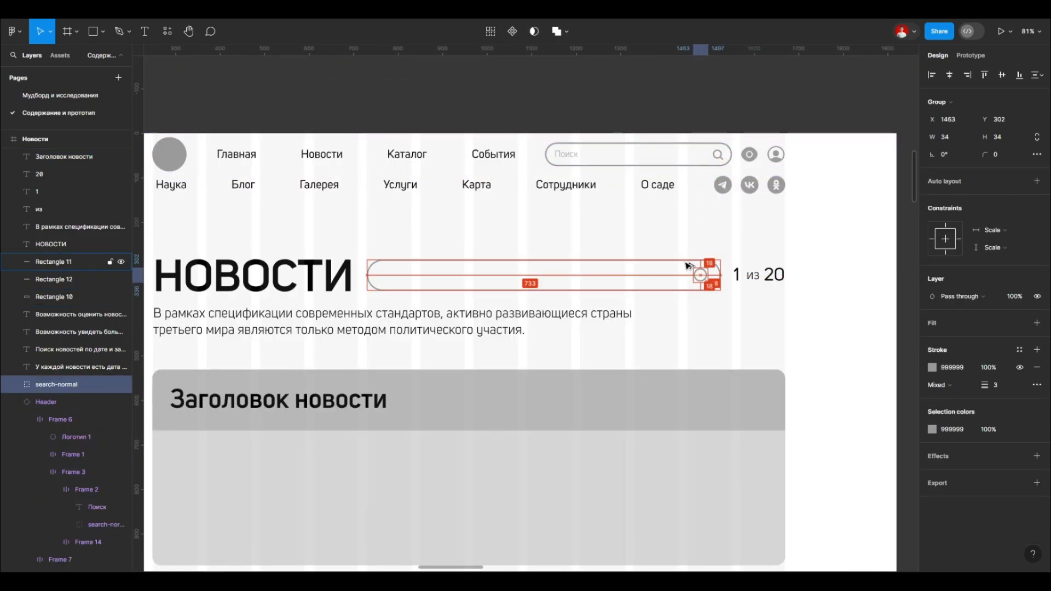
pyautogui.click(514, 228)
pyautogui.scroll(-2, 512, 229)
pyautogui.scroll(3, 435, 223)
# Step: Copy the header's "Поиск" placeholder into the wide search bar, set it to auto width and place it at X 750, Y 301
pyautogui.doubleClick(659, 144)
pyautogui.doubleClick(659, 144)
pyautogui.moveTo(662, 143); pyautogui.dragTo(462, 287)
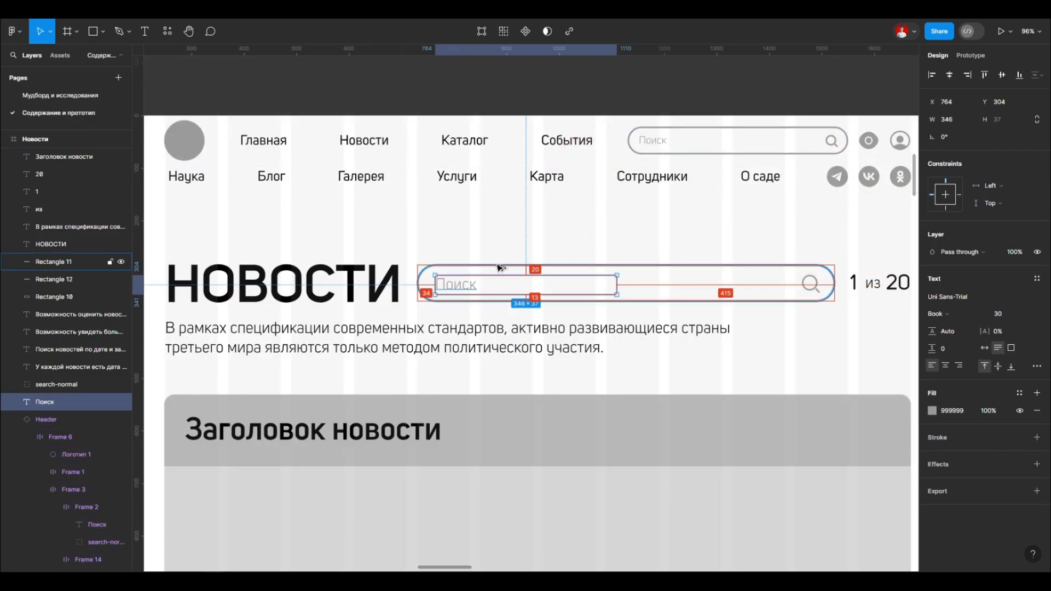
pyautogui.click(985, 349)
pyautogui.scroll(3, 444, 262)
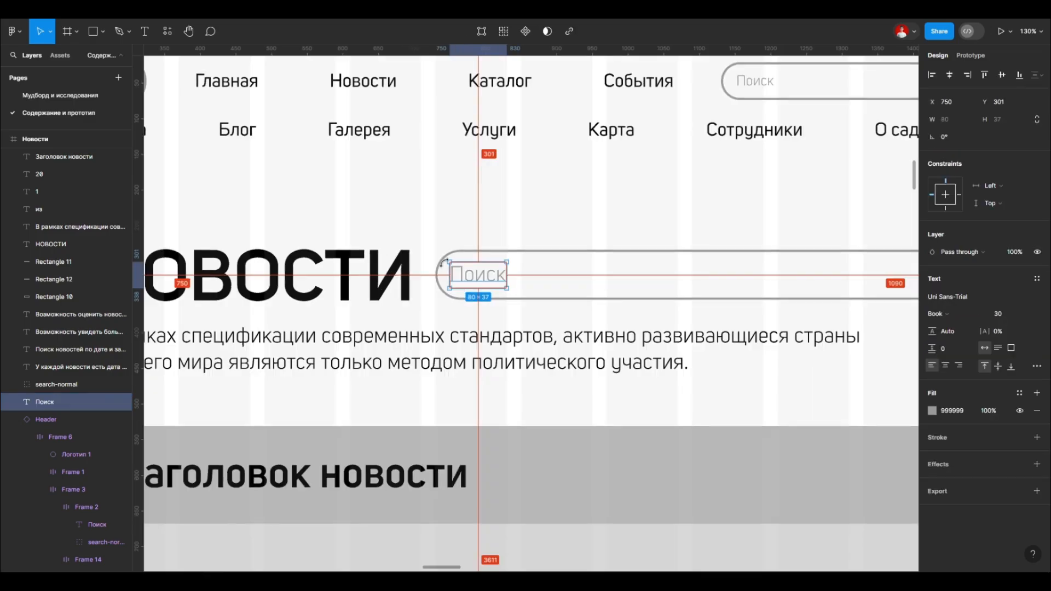
pyautogui.click(443, 199)
pyautogui.scroll(-5, 443, 165)
pyautogui.scroll(2, 427, 247)
pyautogui.click(440, 237)
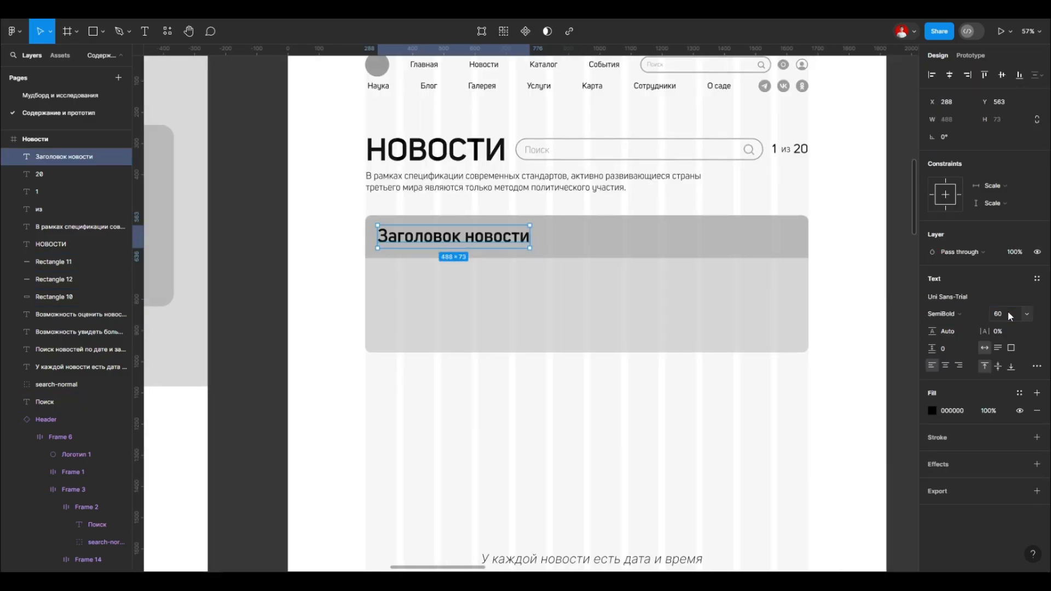
pyautogui.click(458, 391)
pyautogui.scroll(-2, 457, 389)
pyautogui.scroll(2, 457, 282)
pyautogui.click(552, 356)
pyautogui.scroll(-1, 617, 362)
pyautogui.moveTo(597, 297); pyautogui.dragTo(597, 354)
pyautogui.press('Delete')
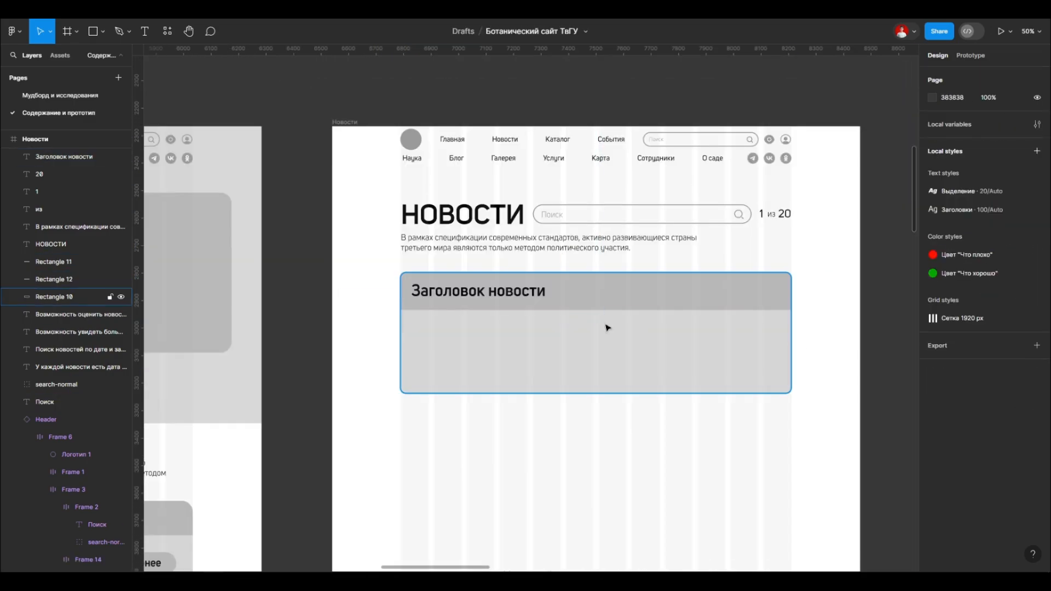
# Step: Draw a picture placeholder of about 312 × 222 under the news title and fill it with the header strip's grey
pyautogui.press('r')
pyautogui.click(469, 345)
pyautogui.scroll(2, 470, 344)
pyautogui.press('i')
pyautogui.click(615, 254)
pyautogui.moveTo(491, 346); pyautogui.dragTo(536, 346)
pyautogui.moveTo(502, 369); pyautogui.dragTo(502, 396)
pyautogui.moveTo(473, 350); pyautogui.dragTo(454, 361)
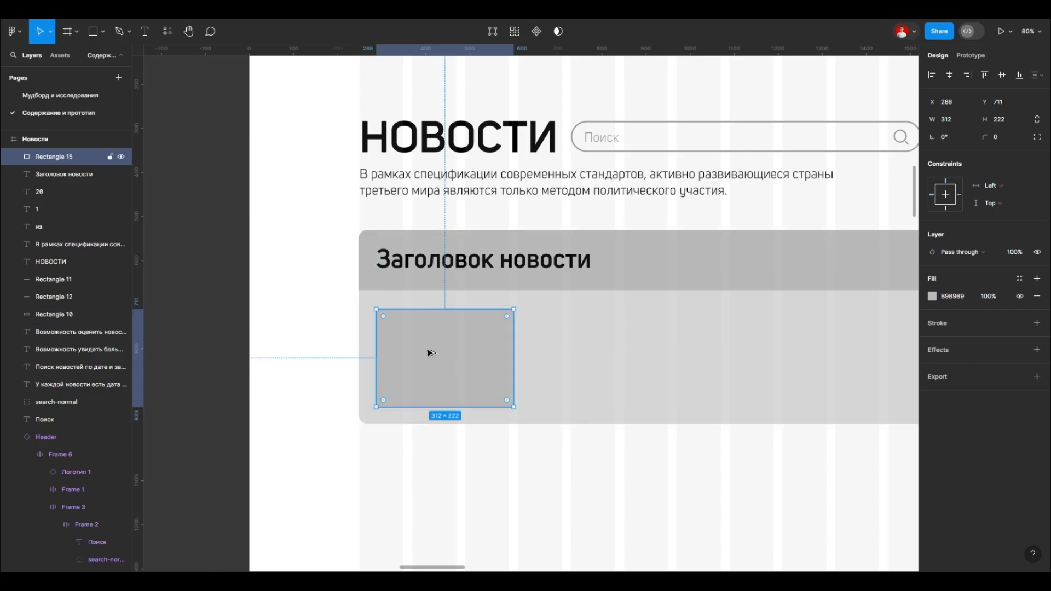
# Step: Resize the picture placeholder to 488 × 243 at X 288, Y 698 and round its corners to 8
pyautogui.moveTo(485, 409); pyautogui.dragTo(591, 388)
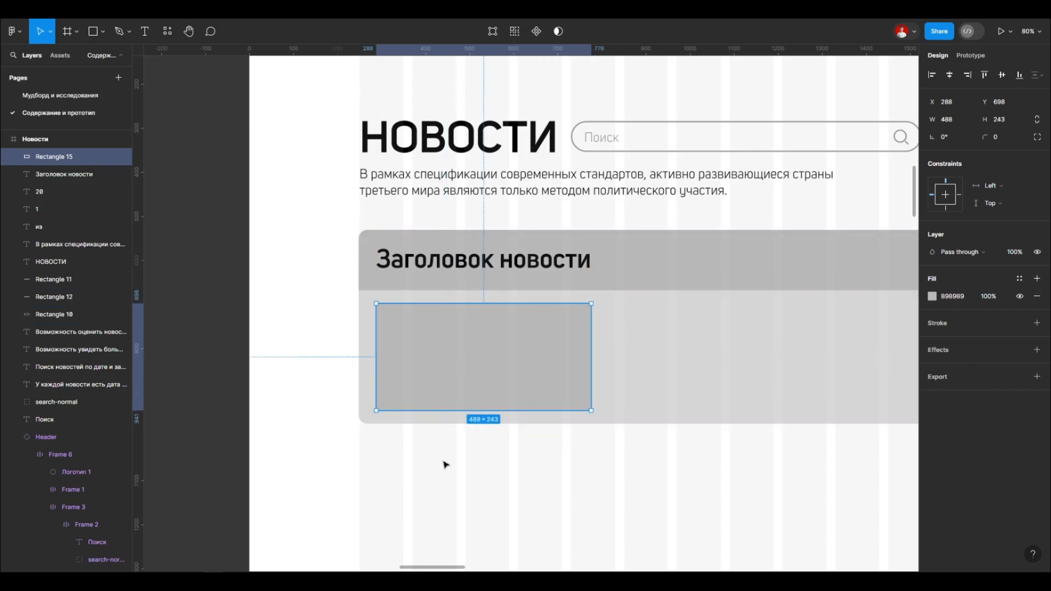
pyautogui.scroll(-3, 449, 452)
pyautogui.scroll(2, 471, 465)
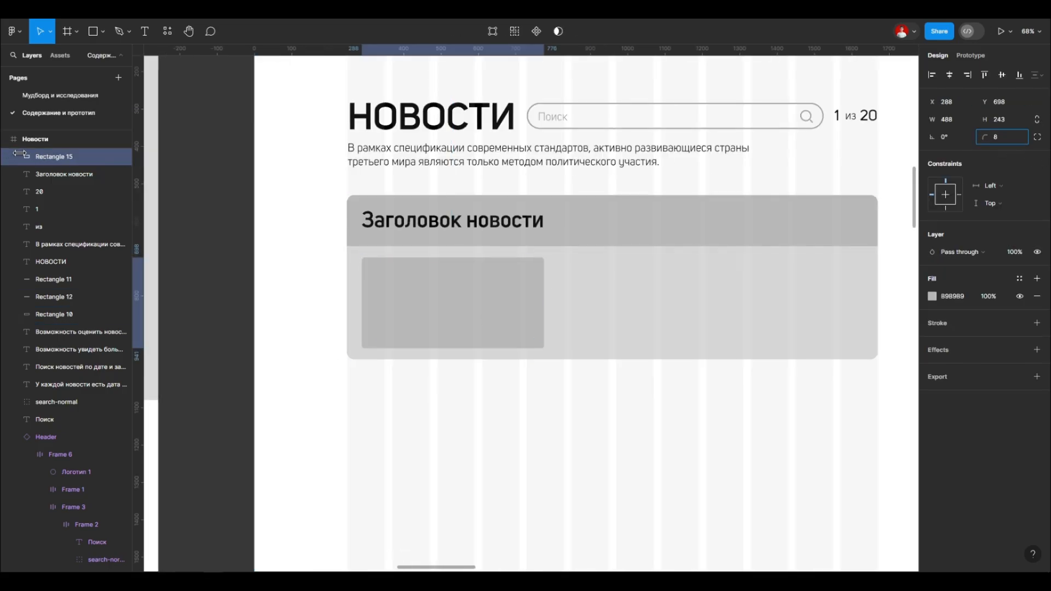
pyautogui.click(285, 252)
# Step: Copy the "Краткое описание" text from a home page news card into the news block beside the picture placeholder
pyautogui.scroll(-5, 388, 288)
pyautogui.scroll(4, 402, 293)
pyautogui.scroll(-4, 599, 306)
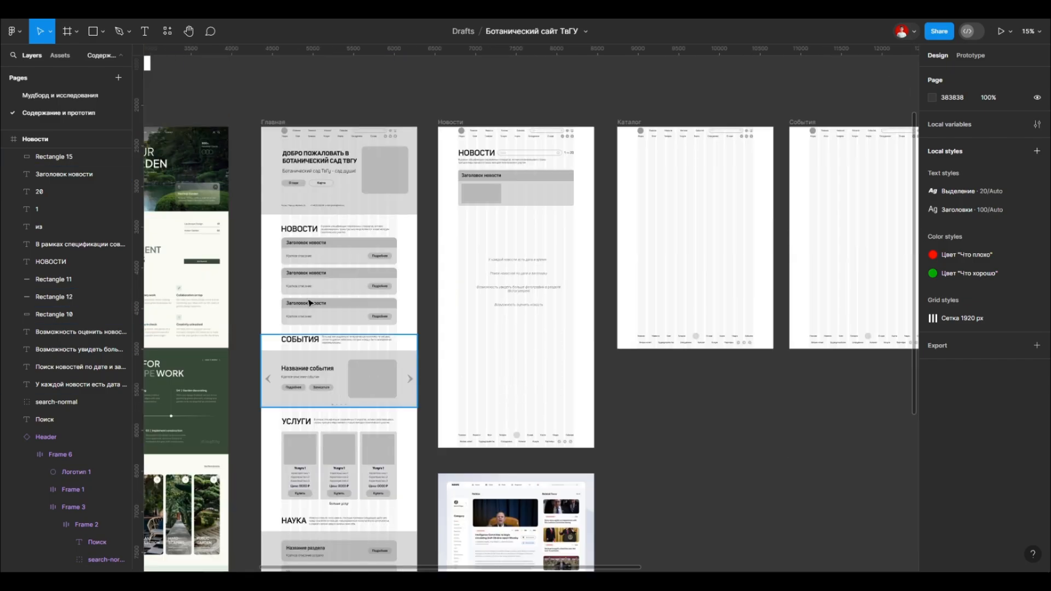
pyautogui.scroll(4, 515, 148)
pyautogui.scroll(-4, 558, 345)
pyautogui.keyDown('ctrl'); pyautogui.click(202, 446); pyautogui.keyUp('ctrl')
pyautogui.scroll(6, 549, 340)
pyautogui.keyDown('alt'); pyautogui.moveTo(202, 445); pyautogui.dragTo(548, 309); pyautogui.keyUp('alt')
pyautogui.scroll(-3, 596, 326)
pyautogui.hotkey('shift', 'Right')
pyautogui.scroll(-1, 509, 342)
pyautogui.click(661, 338)
pyautogui.scroll(2, 651, 339)
pyautogui.doubleClick(635, 376)
# Step: Try to replace the "Заголовок новости" title with filler text using the FishText in Russian plugin's layer auto-fill option
pyautogui.doubleClick(487, 319)
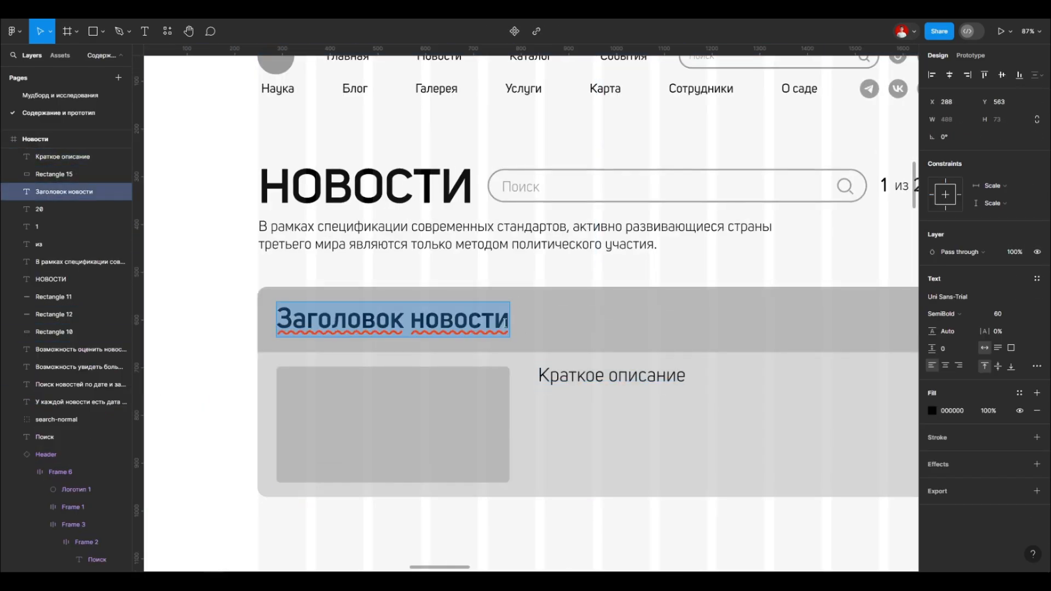
pyautogui.click(169, 33)
pyautogui.click(221, 57)
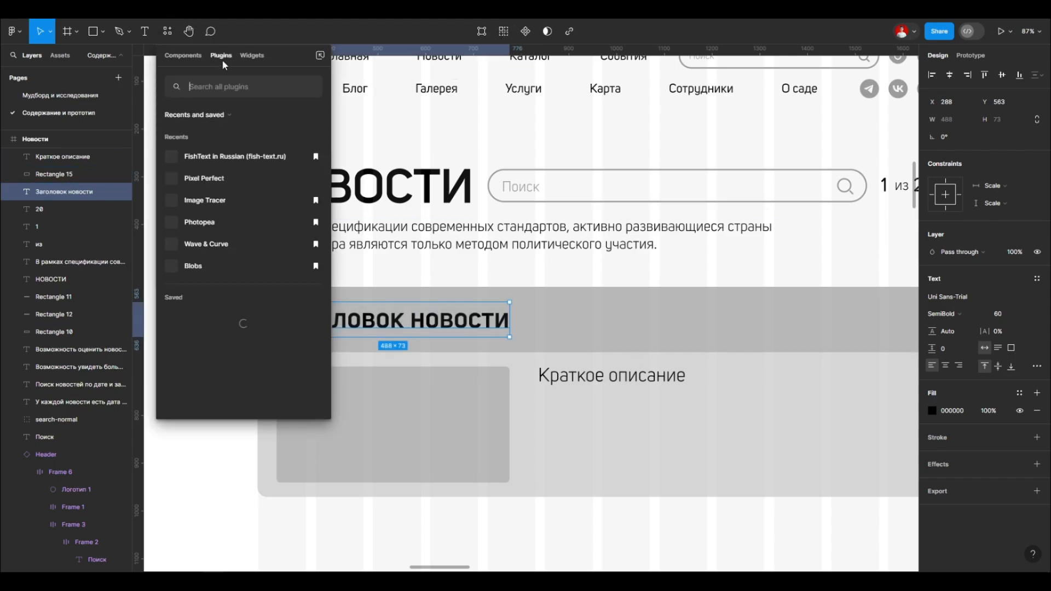
pyautogui.click(240, 157)
pyautogui.click(399, 315)
pyautogui.click(392, 237)
pyautogui.click(416, 449)
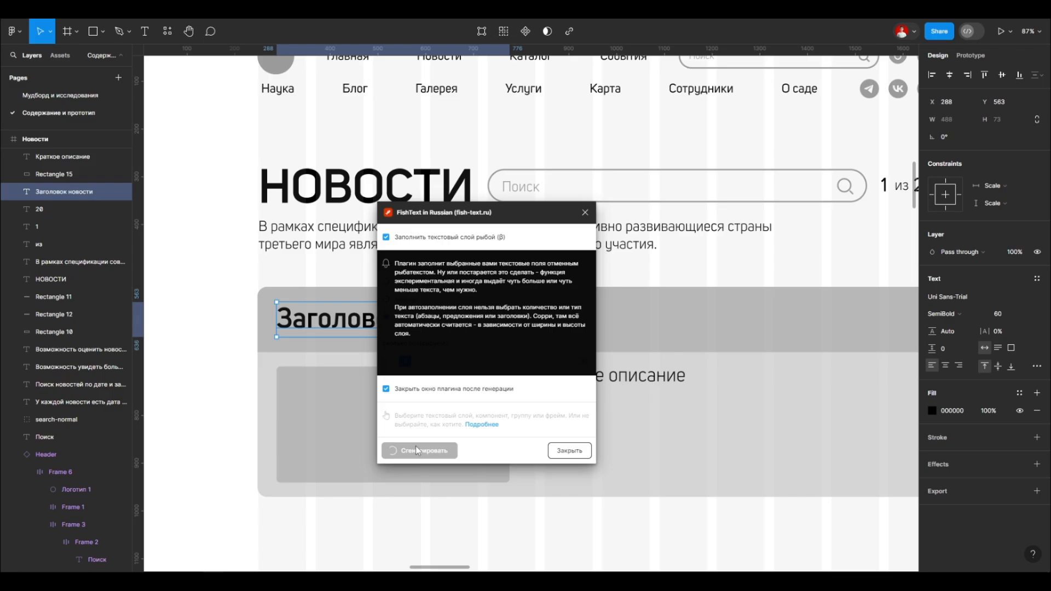
pyautogui.click(413, 448)
pyautogui.click(585, 212)
# Step: Try the FishText plugin on the title again with auto-fill off, choosing the "Заголовок" and "Предложения" text types
pyautogui.click(168, 33)
pyautogui.click(237, 155)
pyautogui.click(387, 238)
pyautogui.moveTo(509, 213); pyautogui.dragTo(555, 167)
pyautogui.click(629, 167)
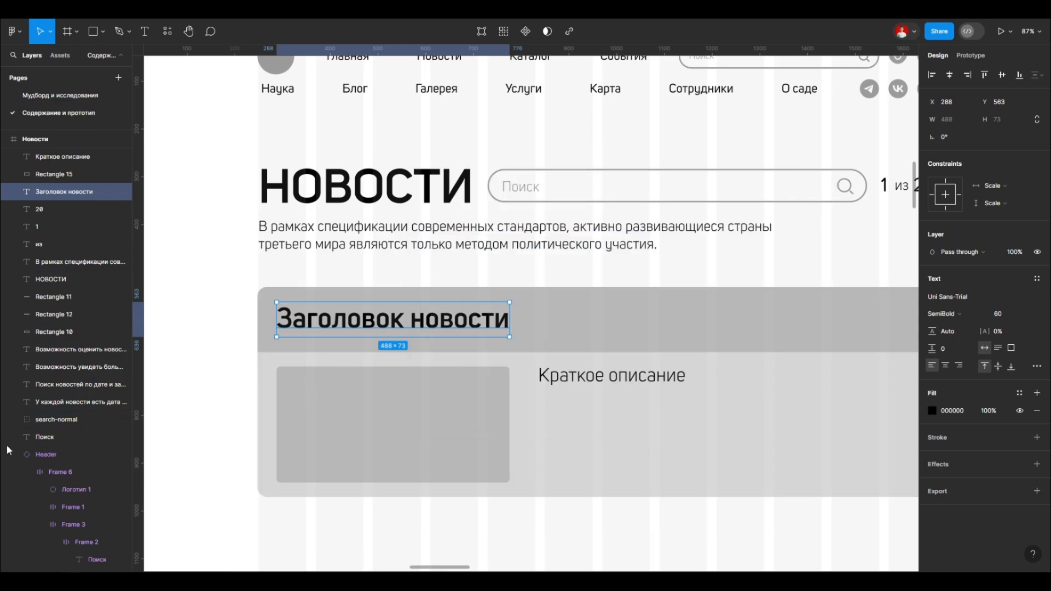
pyautogui.click(431, 191)
pyautogui.click(433, 269)
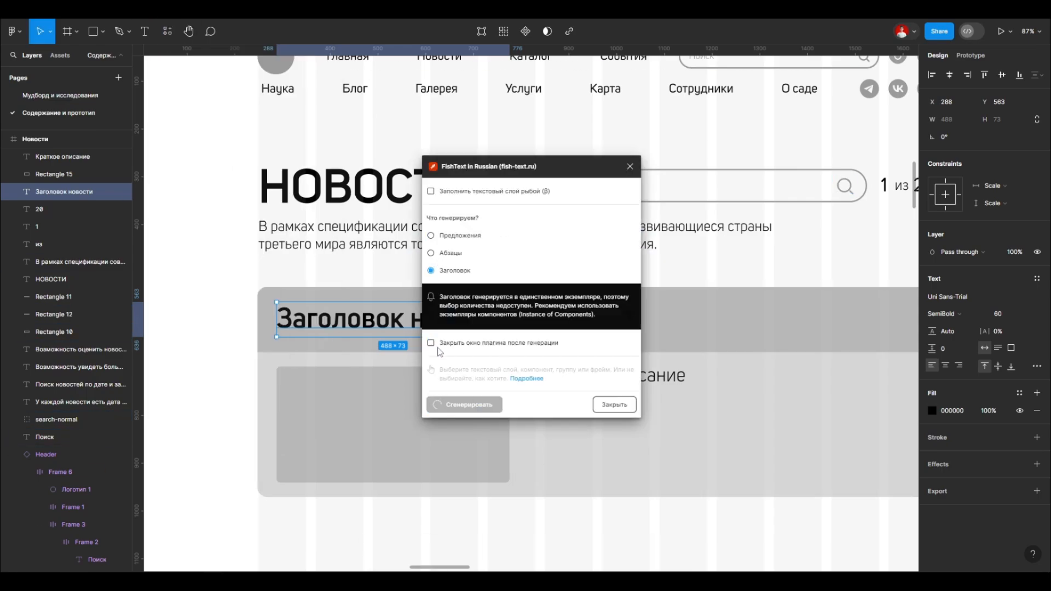
pyautogui.moveTo(556, 163); pyautogui.dragTo(674, 121)
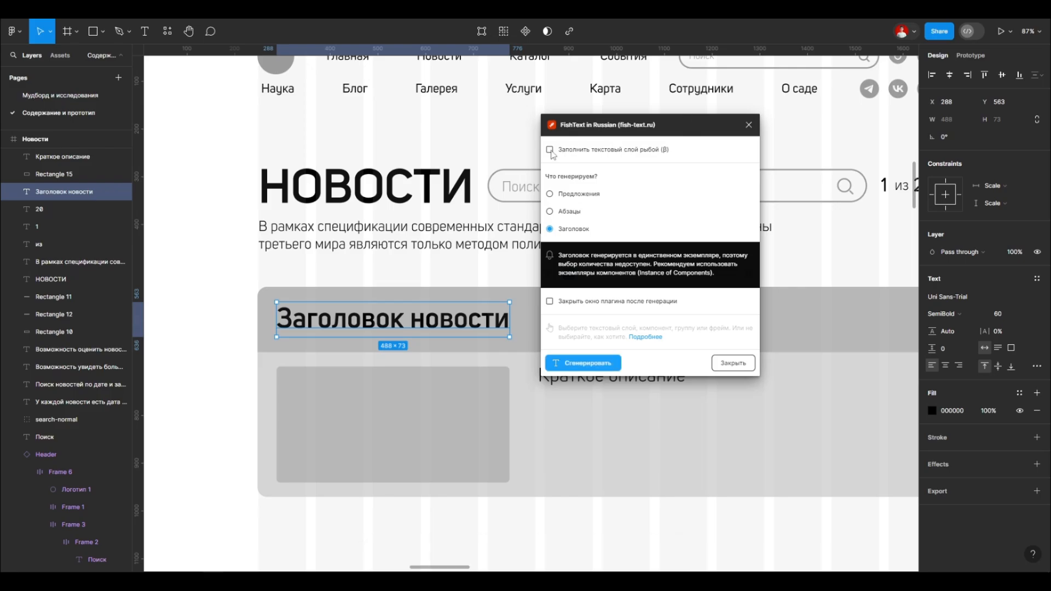
pyautogui.click(550, 194)
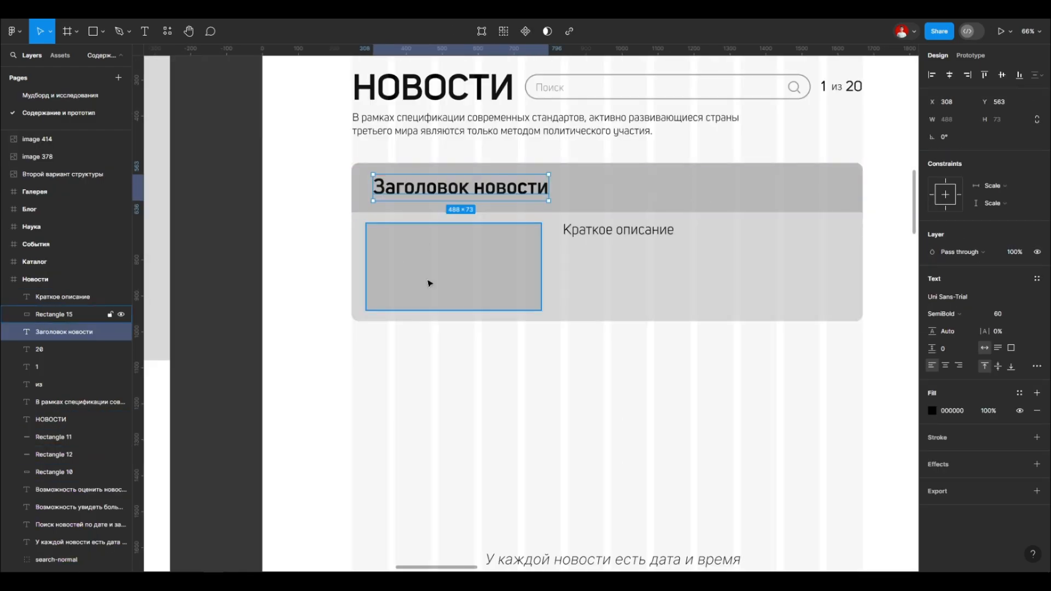
# Step: Set the picture placeholder's corner radius to 6
pyautogui.click(383, 268)
pyautogui.click(997, 137)
pyautogui.write('6')
# Step: Stretch the news block's background to a height of 541 and resize the picture placeholder so it lines up with the title's left edge
pyautogui.click(493, 295)
pyautogui.moveTo(487, 320); pyautogui.dragTo(487, 351)
pyautogui.click(356, 279)
pyautogui.moveTo(338, 310); pyautogui.dragTo(375, 339)
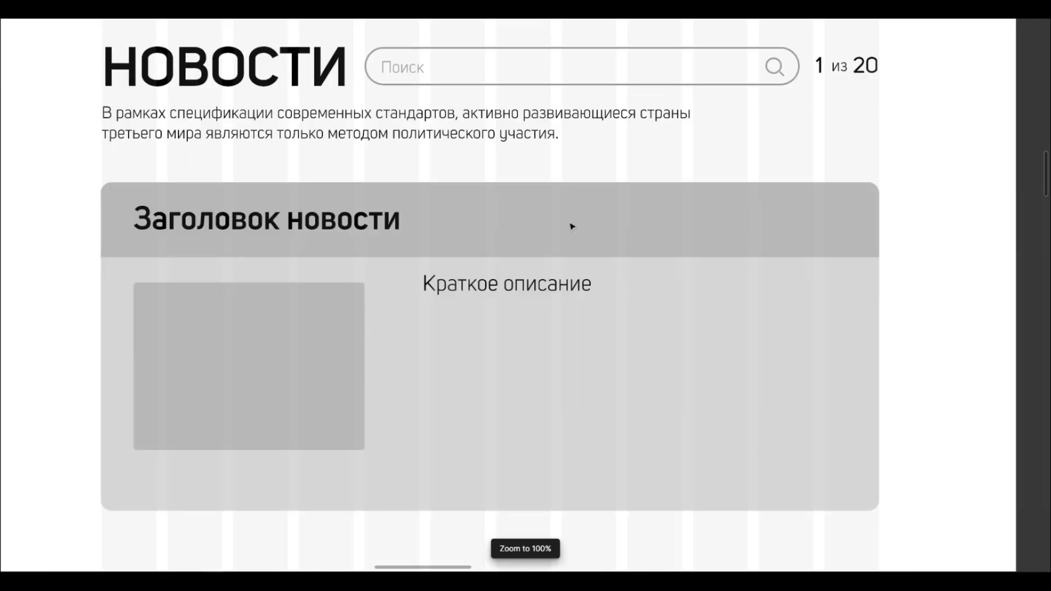
pyautogui.scroll(4, 575, 220)
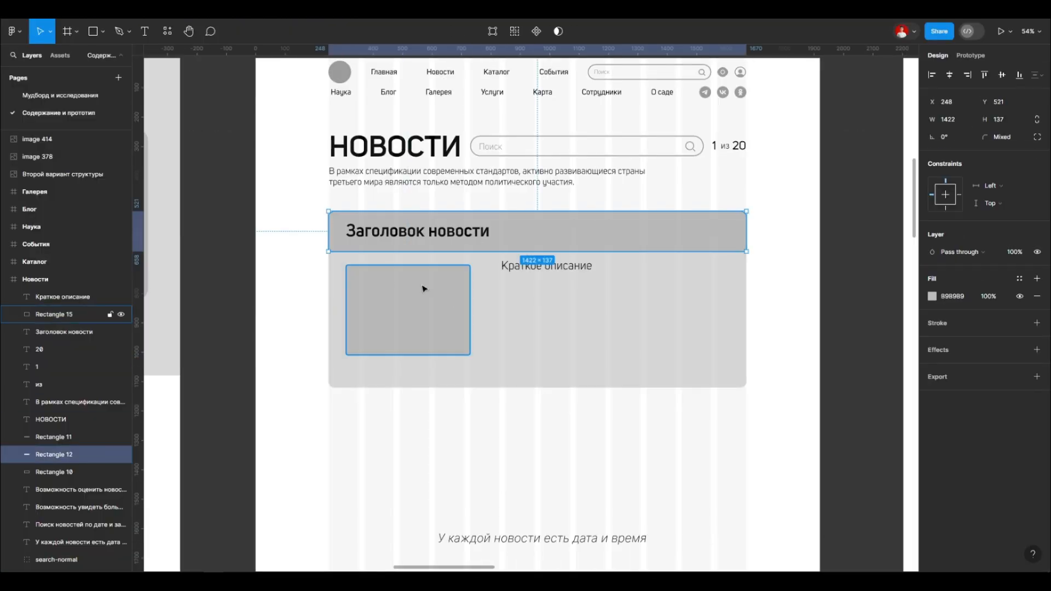
# Step: Set the picture placeholder's height to 400 and extend the news block's background below it
pyautogui.click(424, 288)
pyautogui.click(1000, 120)
pyautogui.write('400')
pyautogui.press('Return')
pyautogui.click(539, 350)
pyautogui.moveTo(538, 368); pyautogui.dragTo(537, 413)
pyautogui.click(431, 368)
# Step: Set the picture placeholder's height and width to 360 each
pyautogui.scroll(2, 423, 281)
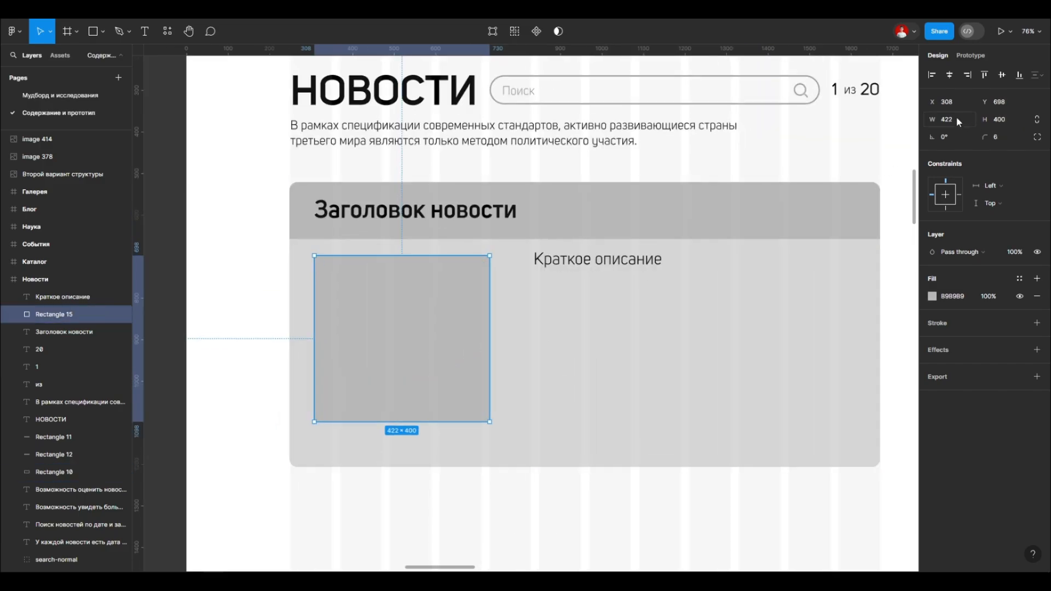
pyautogui.write('360')
pyautogui.click(950, 121)
pyautogui.write('360')
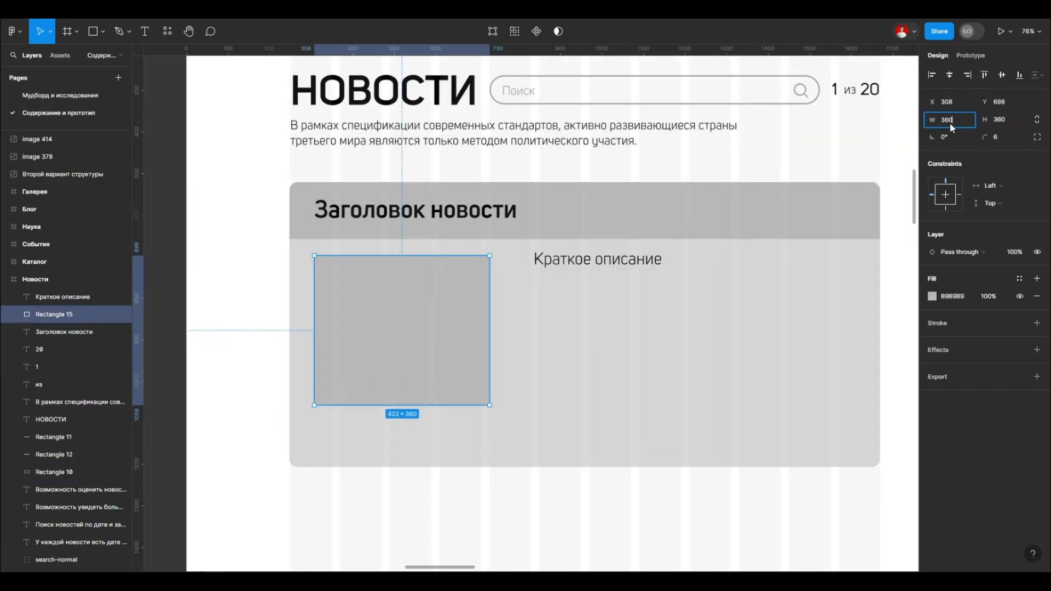
pyautogui.press('Return')
# Step: Shorten the news block's background to a height of 588 and subtract a further 11
pyautogui.click(600, 453)
pyautogui.moveTo(597, 466); pyautogui.dragTo(597, 426)
pyautogui.click(432, 351)
pyautogui.click(428, 415)
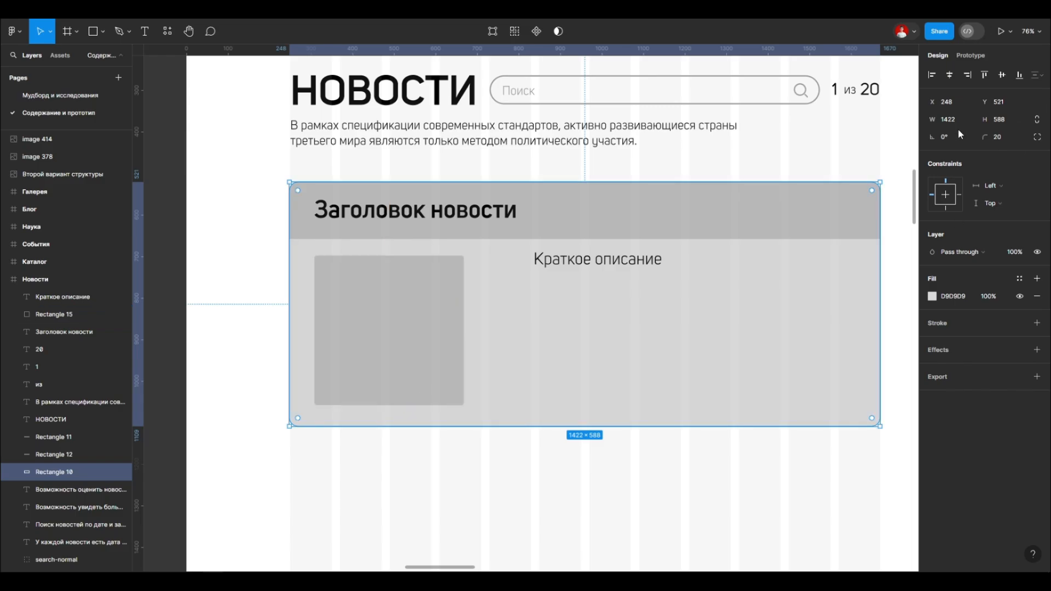
pyautogui.write('-11')
pyautogui.press('Return')
# Step: Widen the picture placeholder so its right edge lines up with the end of the news title
pyautogui.click(433, 372)
pyautogui.scroll(-4, 387, 392)
pyautogui.scroll(3, 387, 377)
pyautogui.click(539, 272)
pyautogui.click(401, 315)
pyautogui.moveTo(428, 310); pyautogui.dragTo(479, 310)
pyautogui.click(452, 422)
pyautogui.scroll(-2, 453, 359)
pyautogui.scroll(5, 451, 262)
pyautogui.click(443, 301)
# Step: Look over the Главная and Новости frames for a sample paragraph to reuse in the news block
pyautogui.click(241, 292)
pyautogui.scroll(-2, 219, 295)
pyautogui.click(309, 265)
pyautogui.click(377, 437)
pyautogui.scroll(-3, 416, 416)
pyautogui.scroll(3, 492, 290)
pyautogui.scroll(-6, 441, 323)
pyautogui.scroll(3, 566, 307)
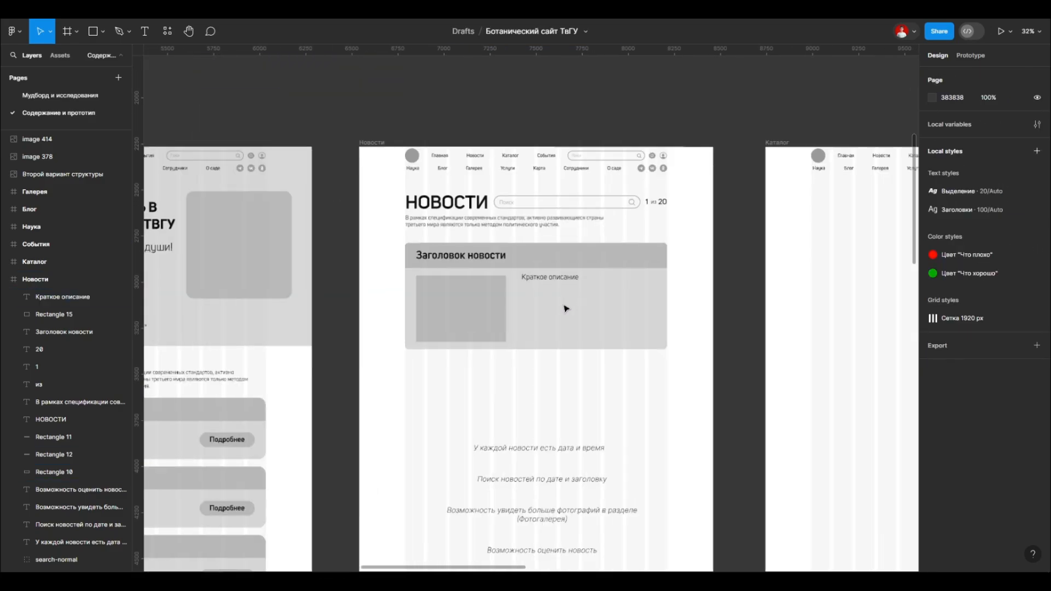
pyautogui.scroll(-4, 565, 307)
pyautogui.scroll(4, 438, 328)
pyautogui.scroll(-3, 427, 306)
# Step: Copy a sample paragraph into the news block beside the picture placeholder and delete the "Краткое описание" text
pyautogui.moveTo(405, 434); pyautogui.dragTo(712, 181)
pyautogui.scroll(4, 629, 189)
pyautogui.click(587, 156)
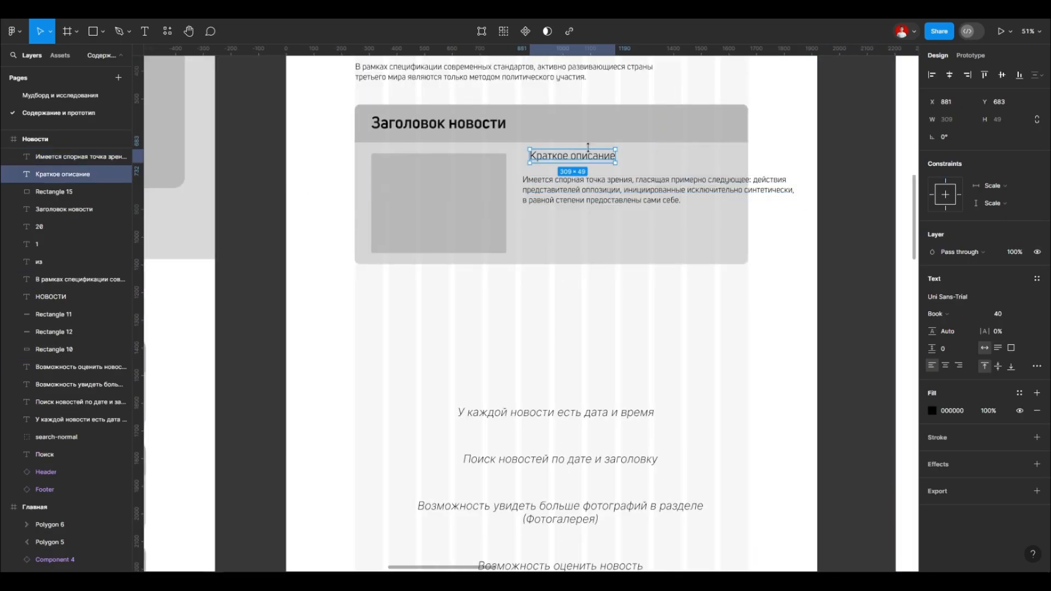
pyautogui.press('Delete')
# Step: Place the paragraph level with the picture placeholder's upper edge at X 856, Y 698 and narrow it to a width of 745
pyautogui.scroll(3, 581, 181)
pyautogui.moveTo(544, 305); pyautogui.dragTo(542, 269)
pyautogui.press('Down')
pyautogui.press('Down')
pyautogui.press('Down')
pyautogui.press('Down')
pyautogui.press('Down')
pyautogui.press('Down')
pyautogui.press('Down')
pyautogui.press('Down')
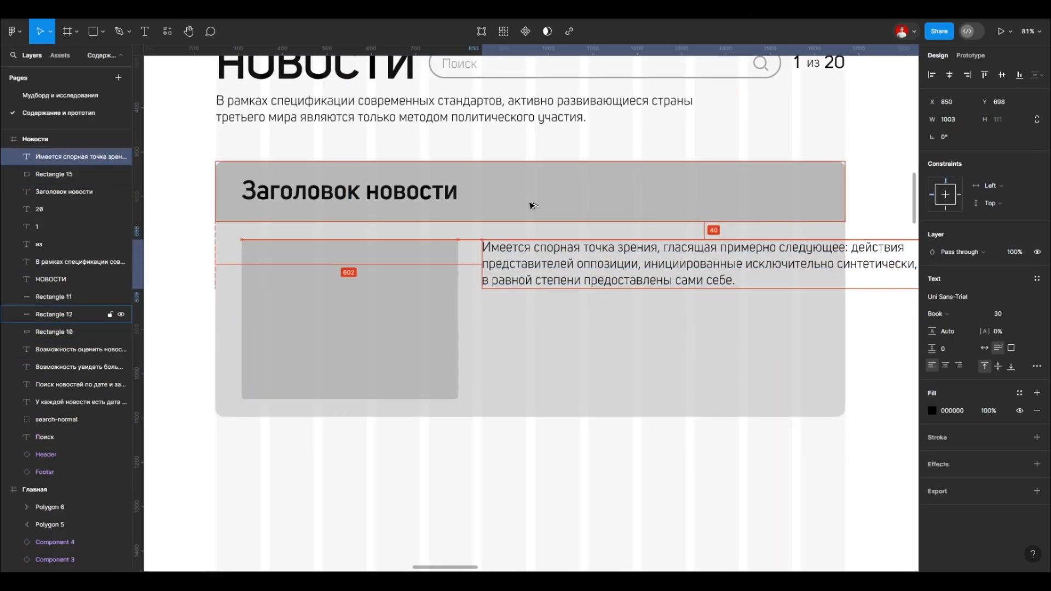
pyautogui.scroll(-2, 434, 272)
pyautogui.moveTo(792, 259); pyautogui.dragTo(713, 259)
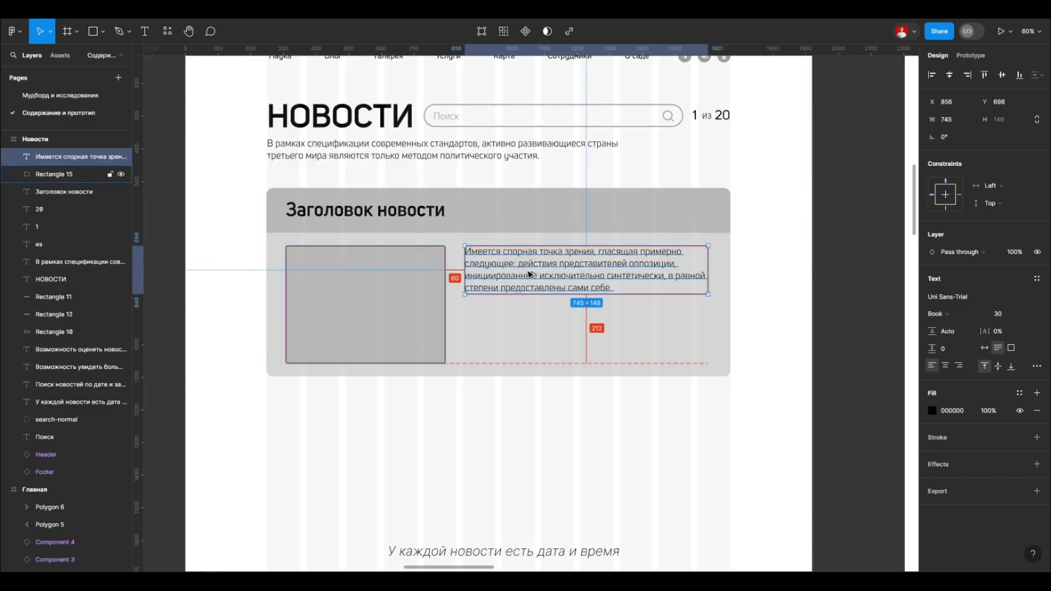
# Step: Add the sentence "Активно развивающиеся страны третьего мира являются только методом политического участия." as an opening paragraph above the news text
pyautogui.moveTo(548, 157); pyautogui.dragTo(482, 144)
pyautogui.click(621, 288)
pyautogui.press('Escape')
pyautogui.scroll(1, 637, 355)
pyautogui.moveTo(724, 274)
pyautogui.mouseDown()
pyautogui.moveTo(701, 274)
pyautogui.moveTo(715, 292)
pyautogui.mouseUp()
pyautogui.scroll(-1, 617, 301)
pyautogui.scroll(2, 678, 291)
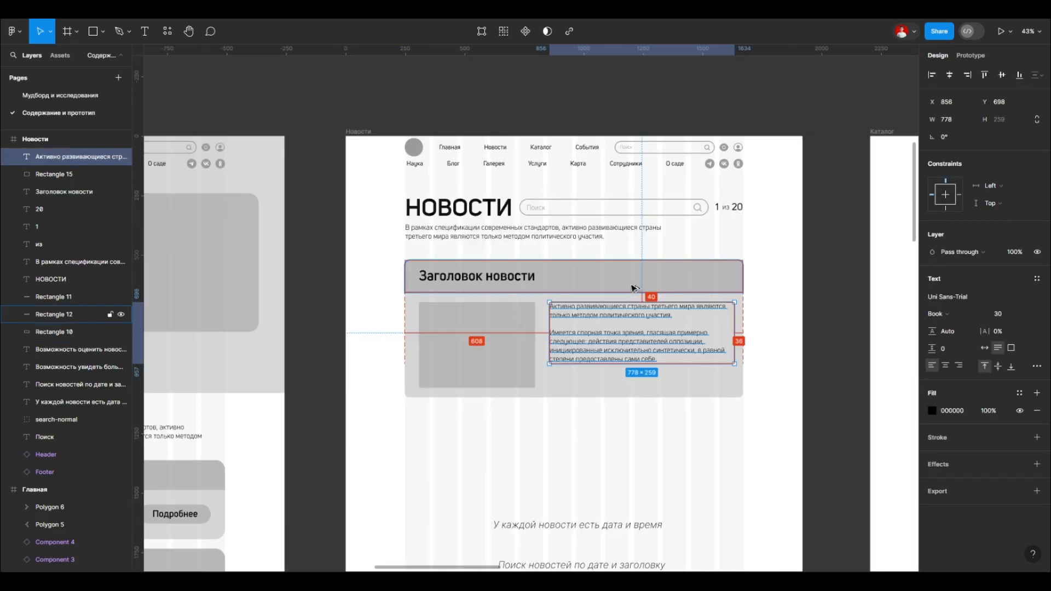
pyautogui.click(558, 380)
# Step: Review the news block's proportions within the whole Новости page
pyautogui.scroll(-10, 569, 431)
pyautogui.scroll(5, 575, 432)
pyautogui.scroll(-6, 497, 396)
pyautogui.scroll(16, 497, 396)
pyautogui.scroll(-1, 498, 396)
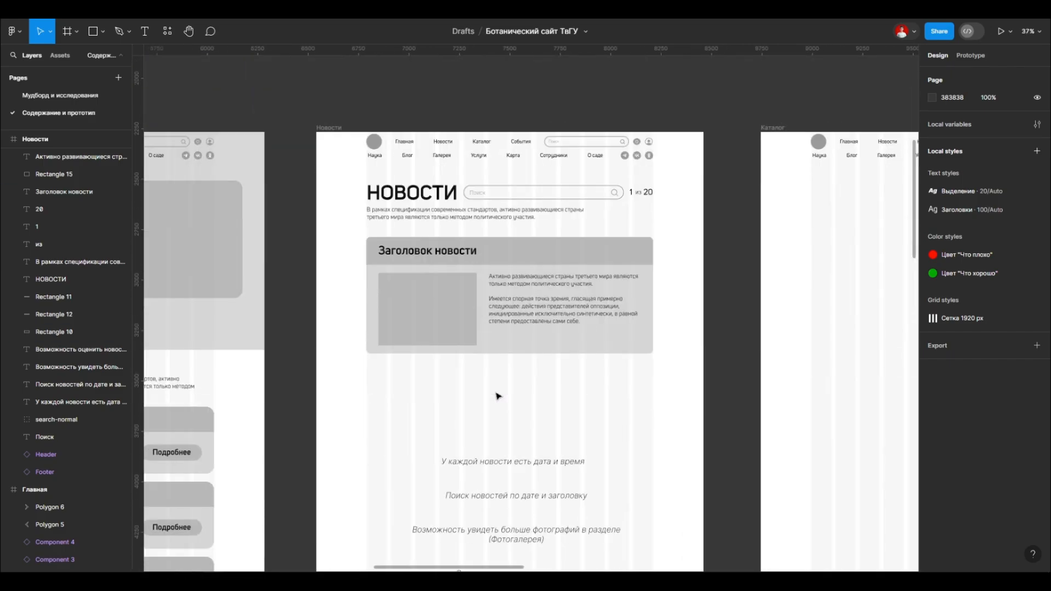
pyautogui.scroll(3, 490, 318)
pyautogui.scroll(-10, 470, 298)
pyautogui.scroll(2, 484, 440)
pyautogui.scroll(12, 514, 372)
pyautogui.scroll(3, 526, 345)
# Step: Resize the news text to a width of 774 and keep it level with the picture placeholder's upper edge
pyautogui.click(553, 321)
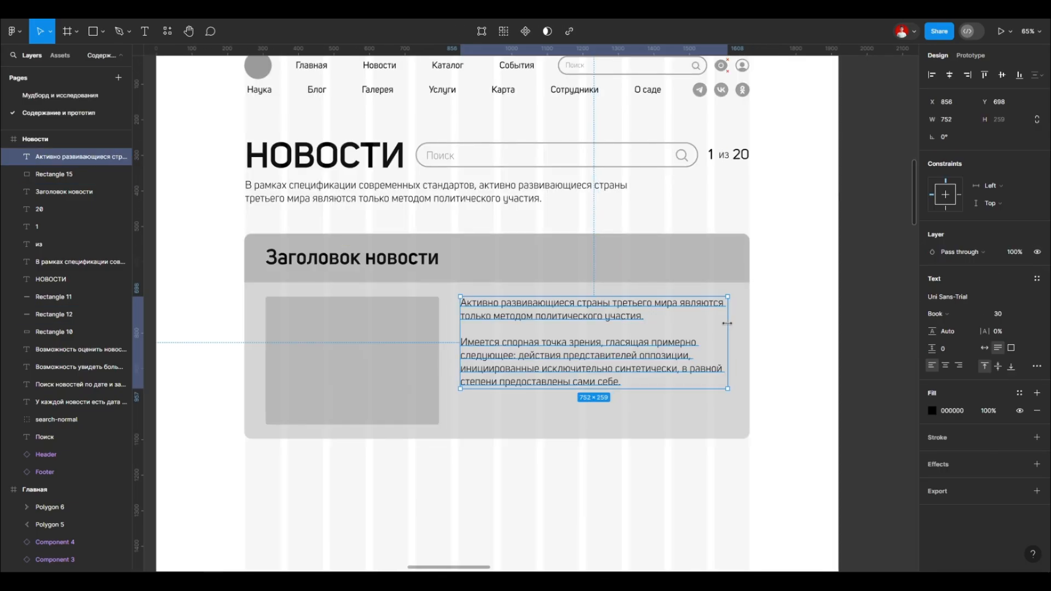
pyautogui.moveTo(725, 330); pyautogui.dragTo(735, 330)
pyautogui.scroll(-2, 557, 361)
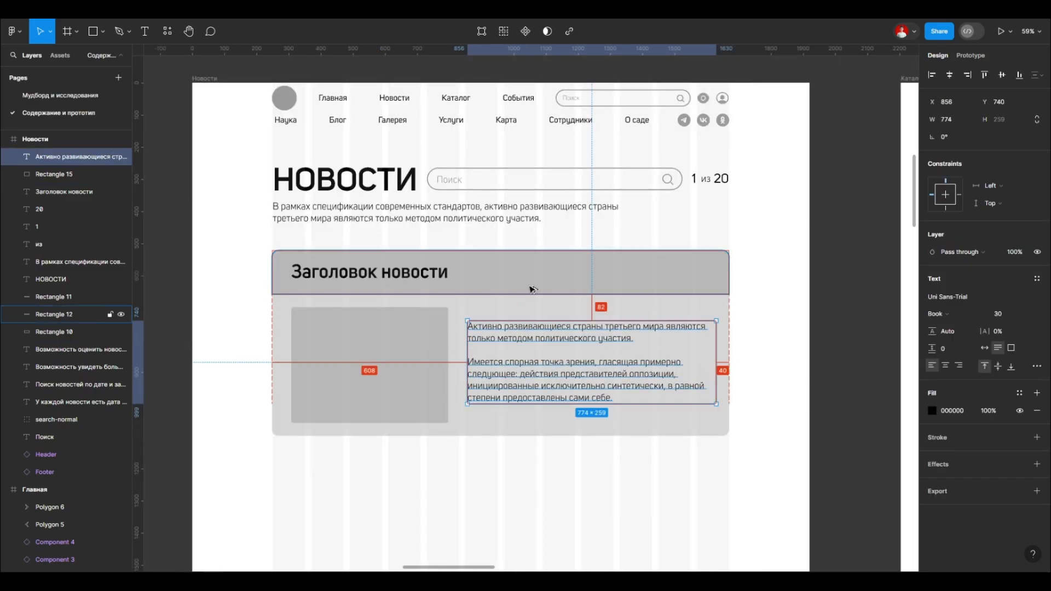
pyautogui.moveTo(517, 333); pyautogui.dragTo(517, 335)
pyautogui.scroll(-3, 547, 274)
pyautogui.click(476, 328)
pyautogui.click(509, 383)
# Step: Duplicate the news title within the header band and change the copy's text to the date 21.01.23
pyautogui.scroll(4, 520, 288)
pyautogui.keyDown('alt'); pyautogui.moveTo(392, 284); pyautogui.dragTo(628, 285); pyautogui.keyUp('alt')
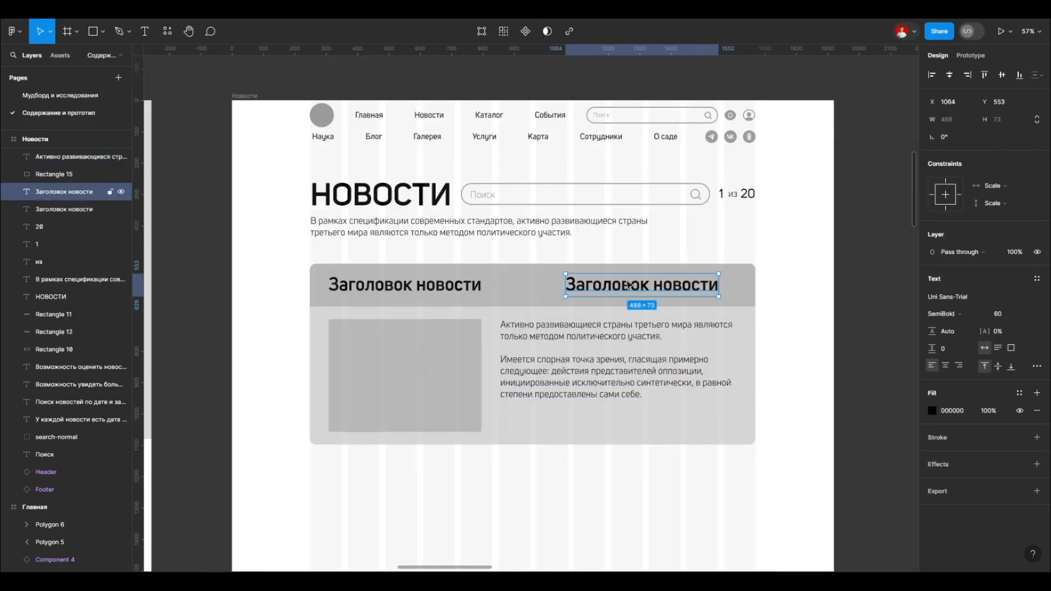
pyautogui.write('23')
pyautogui.press('Escape')
pyautogui.scroll(3, 612, 279)
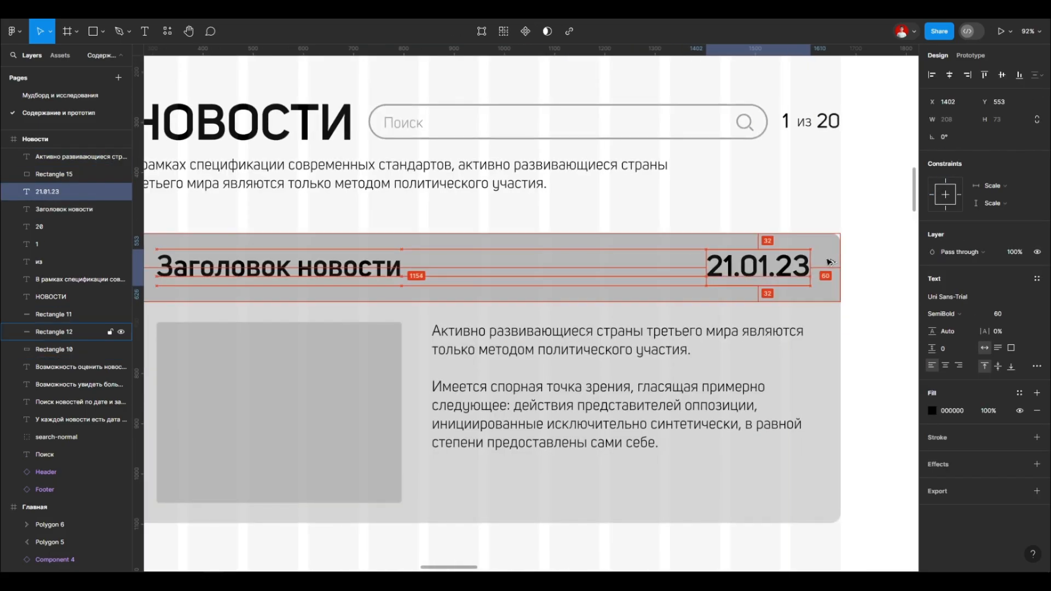
# Step: Set the date to font size 40 in Regular weight and place it at the band's right end, X 1474, Y 565
pyautogui.scroll(-3, 551, 247)
pyautogui.scroll(2, 690, 260)
pyautogui.click(1007, 314)
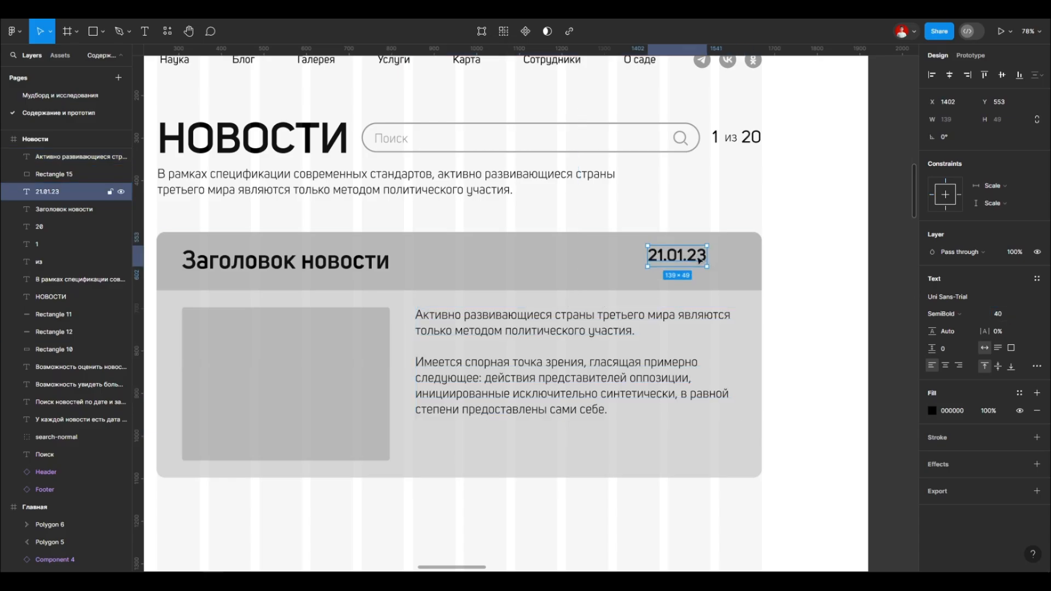
pyautogui.click(941, 314)
pyautogui.click(944, 301)
pyautogui.moveTo(688, 258); pyautogui.dragTo(722, 269)
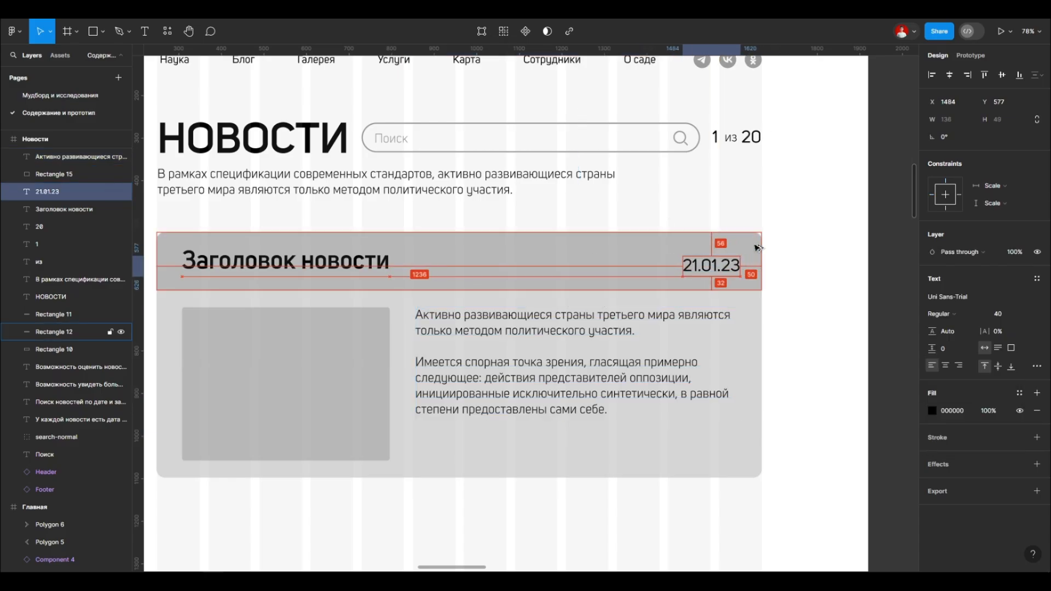
pyautogui.click(702, 213)
# Step: Check the font settings of the news title against the date
pyautogui.scroll(-2, 673, 170)
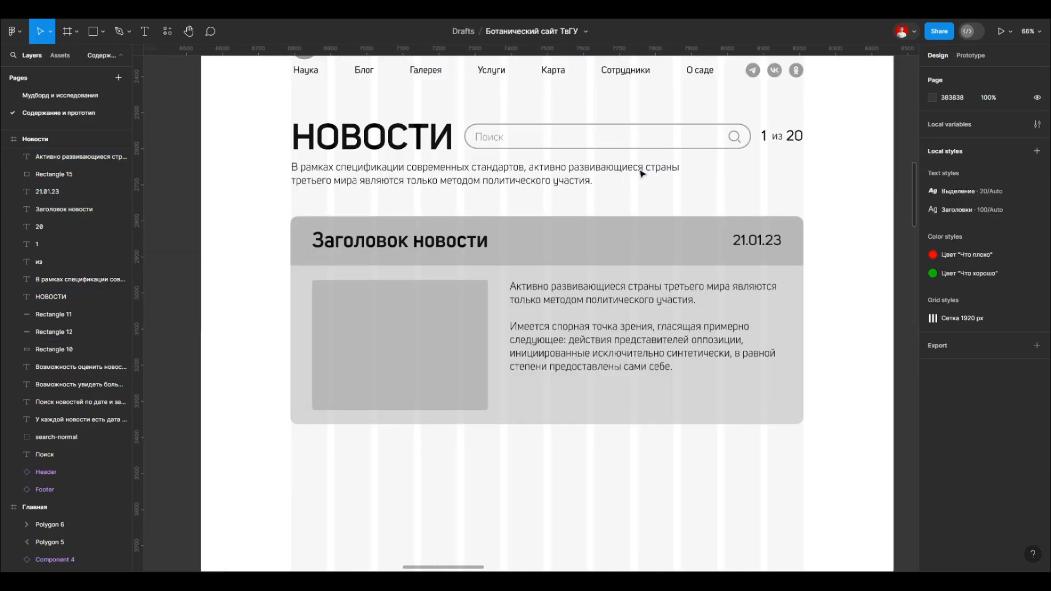
pyautogui.scroll(2, 629, 273)
pyautogui.click(383, 246)
pyautogui.click(944, 313)
pyautogui.click(952, 313)
pyautogui.click(859, 296)
# Step: Reduce the page counter's 1 and 20 to font size 24 and its word "из" to size 20
pyautogui.scroll(-5, 383, 329)
pyautogui.scroll(5, 503, 288)
pyautogui.click(724, 301)
pyautogui.keyDown('shift'); pyautogui.click(657, 301); pyautogui.keyUp('shift')
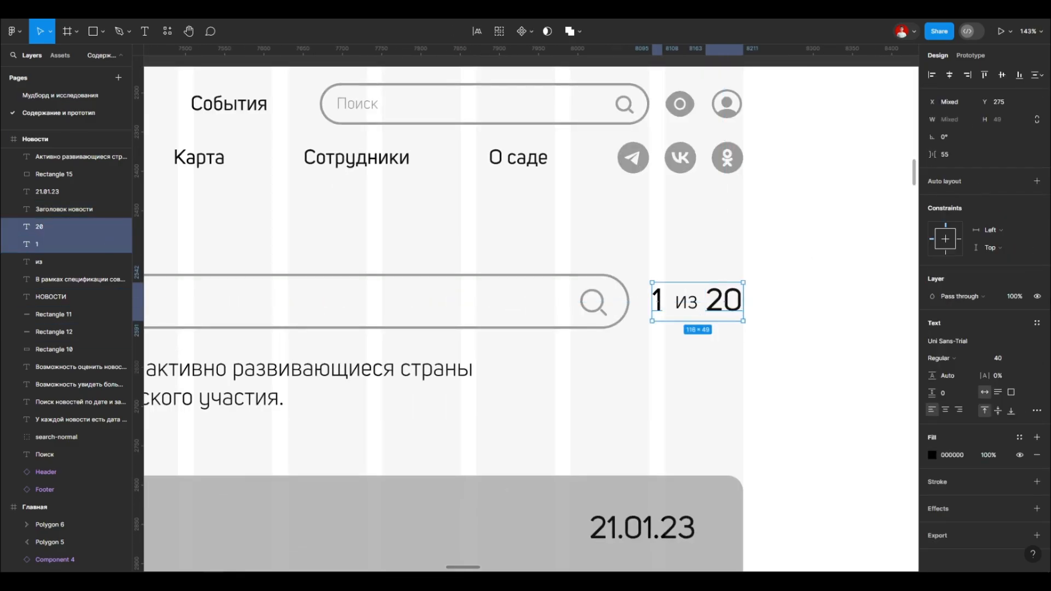
pyautogui.moveTo(719, 292); pyautogui.dragTo(718, 303)
pyautogui.click(696, 310)
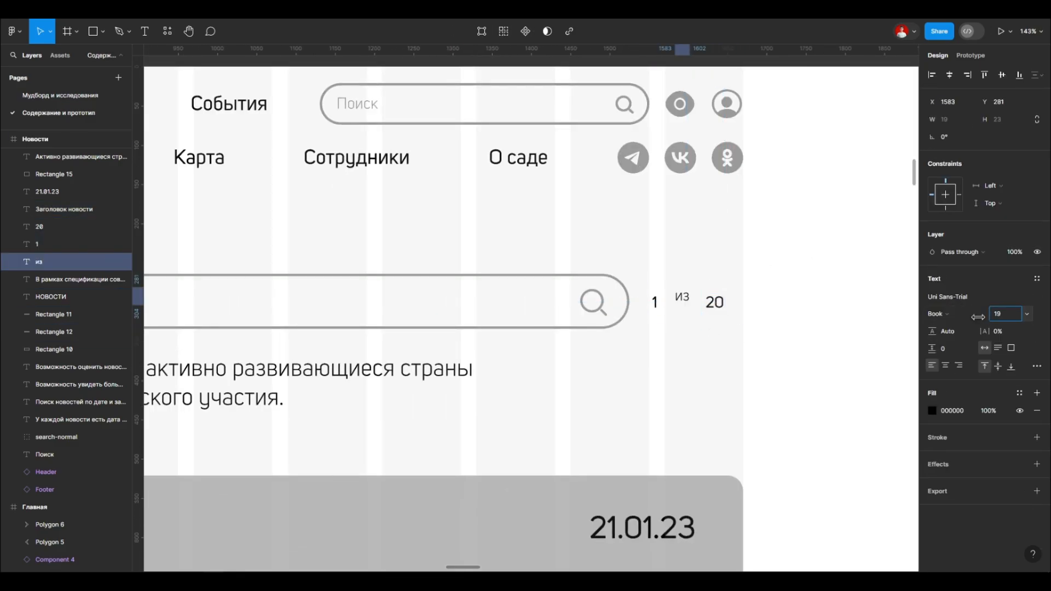
pyautogui.moveTo(977, 317); pyautogui.dragTo(981, 316)
# Step: Move the counter's 1, "из" and 20 closer together on one line and set "из" to font size 24
pyautogui.scroll(2, 688, 303)
pyautogui.scroll(3, 704, 303)
pyautogui.moveTo(662, 294); pyautogui.dragTo(686, 313)
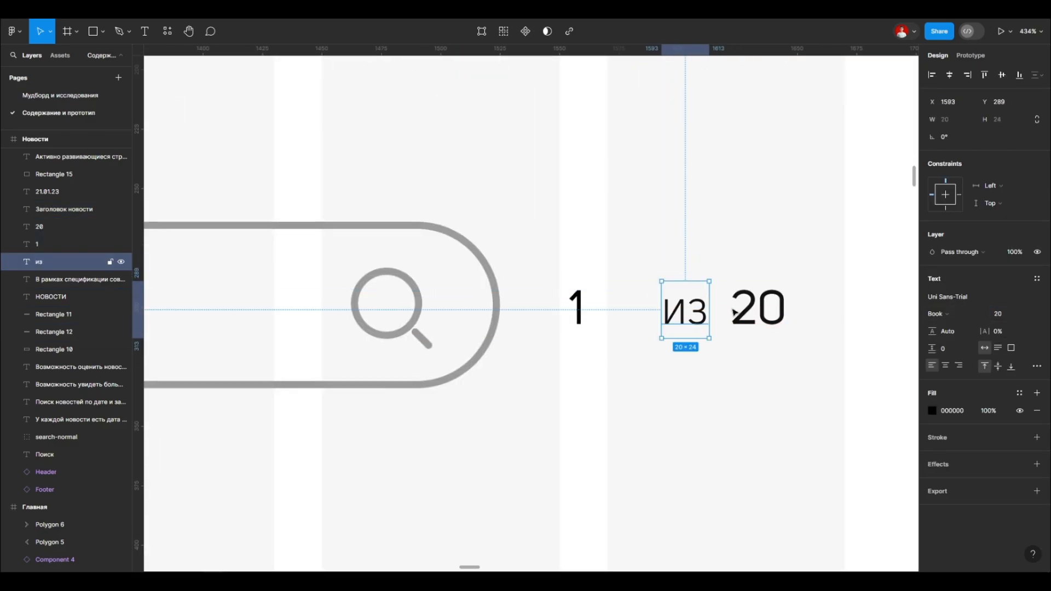
pyautogui.moveTo(618, 318); pyautogui.dragTo(627, 317)
pyautogui.moveTo(800, 344); pyautogui.dragTo(613, 289)
pyautogui.scroll(-3, 612, 289)
pyautogui.click(646, 321)
# Step: Move the complete page counter so it ends at the last grid column's right edge, level with the search bar at Y 285
pyautogui.scroll(-5, 649, 317)
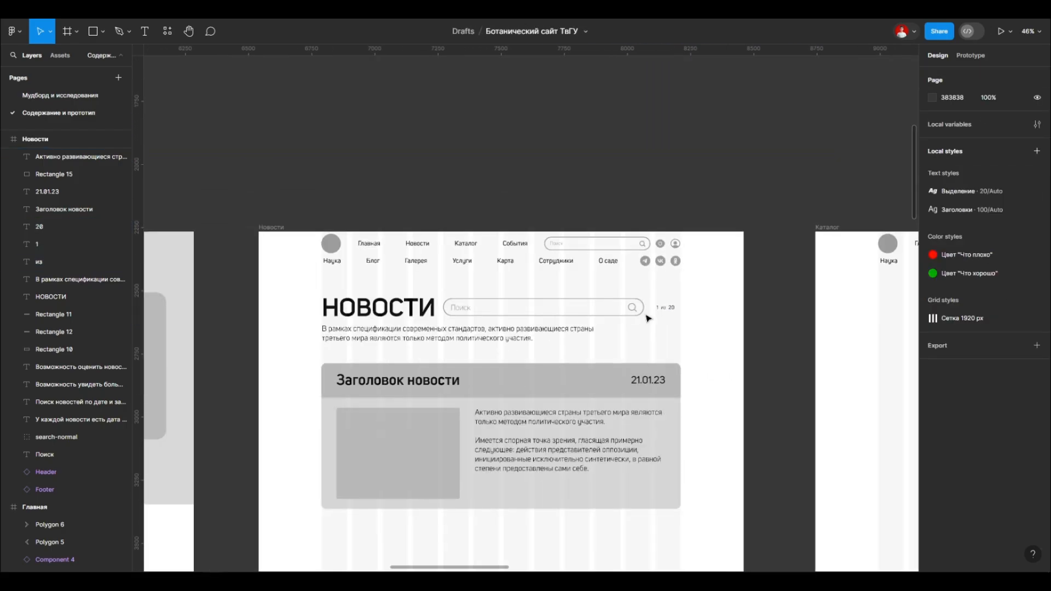
pyautogui.scroll(3, 657, 315)
pyautogui.moveTo(661, 320); pyautogui.dragTo(724, 288)
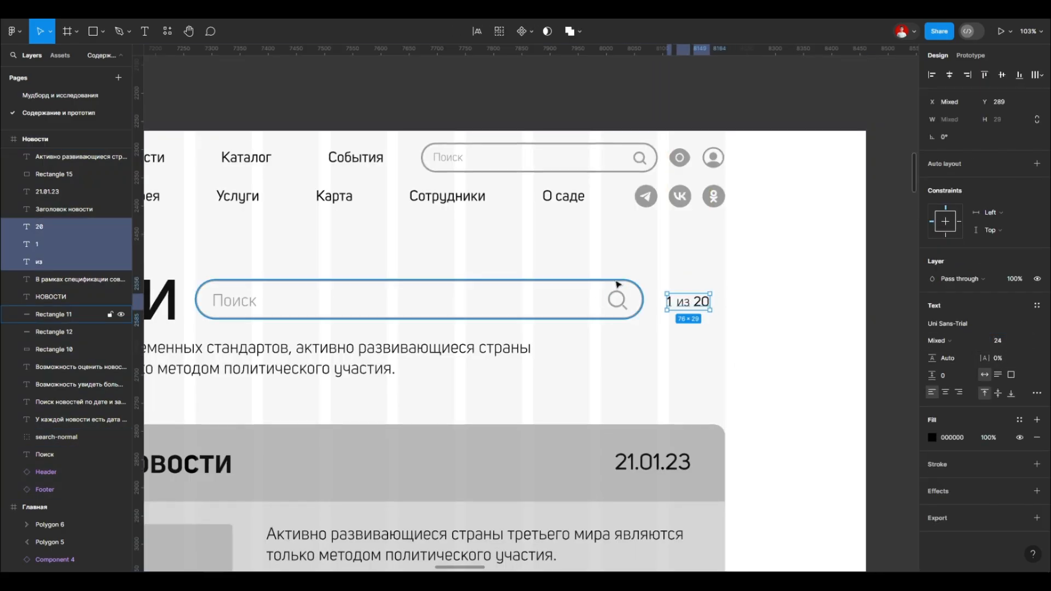
pyautogui.click(732, 274)
pyautogui.scroll(-3, 733, 272)
pyautogui.scroll(3, 731, 273)
pyautogui.moveTo(647, 322); pyautogui.dragTo(722, 284)
pyautogui.hotkey('shift', 'Right')
pyautogui.hotkey('shift', 'Right')
pyautogui.press('Right')
pyautogui.press('Right')
pyautogui.press('Right')
pyautogui.press('Right')
pyautogui.press('Right')
pyautogui.press('Right')
pyautogui.press('Right')
pyautogui.press('Up')
pyautogui.press('Up')
pyautogui.press('Up')
pyautogui.press('Up')
pyautogui.scroll(3, 709, 293)
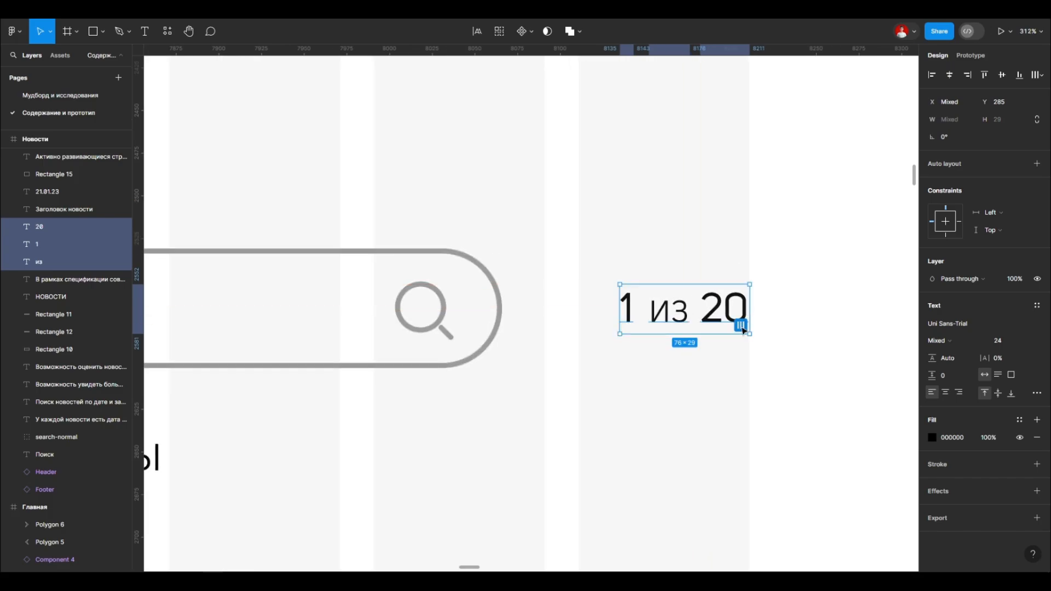
# Step: Nudge the page counter left so that it starts at the last grid column's left edge
pyautogui.click(667, 312)
pyautogui.press('Right')
pyautogui.press('Right')
pyautogui.hotkey('shift', 'Left')
pyautogui.moveTo(598, 349); pyautogui.dragTo(736, 227)
pyautogui.scroll(-5, 729, 257)
pyautogui.click(733, 225)
pyautogui.moveTo(725, 235); pyautogui.dragTo(718, 237)
pyautogui.click(740, 219)
pyautogui.scroll(-2, 740, 218)
pyautogui.scroll(-2, 553, 220)
pyautogui.scroll(1, 547, 220)
pyautogui.scroll(5, 731, 214)
pyautogui.doubleClick(751, 217)
pyautogui.scroll(-5, 864, 273)
# Step: Rewrite the news date as "21 января 2023 г." in Book weight
pyautogui.click(659, 262)
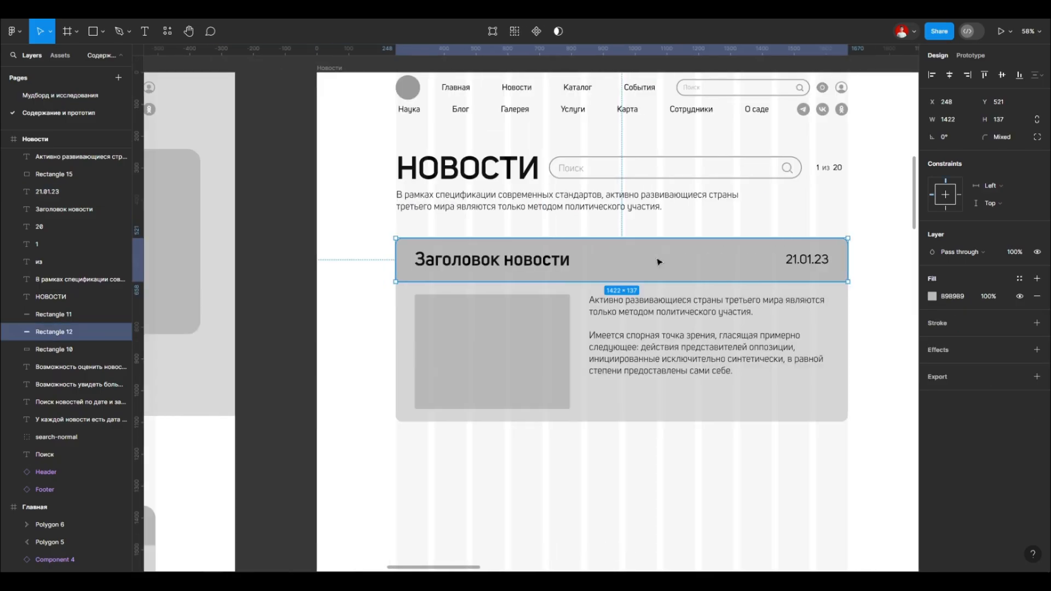
pyautogui.scroll(5, 859, 257)
pyautogui.scroll(2, 723, 227)
pyautogui.doubleClick(728, 264)
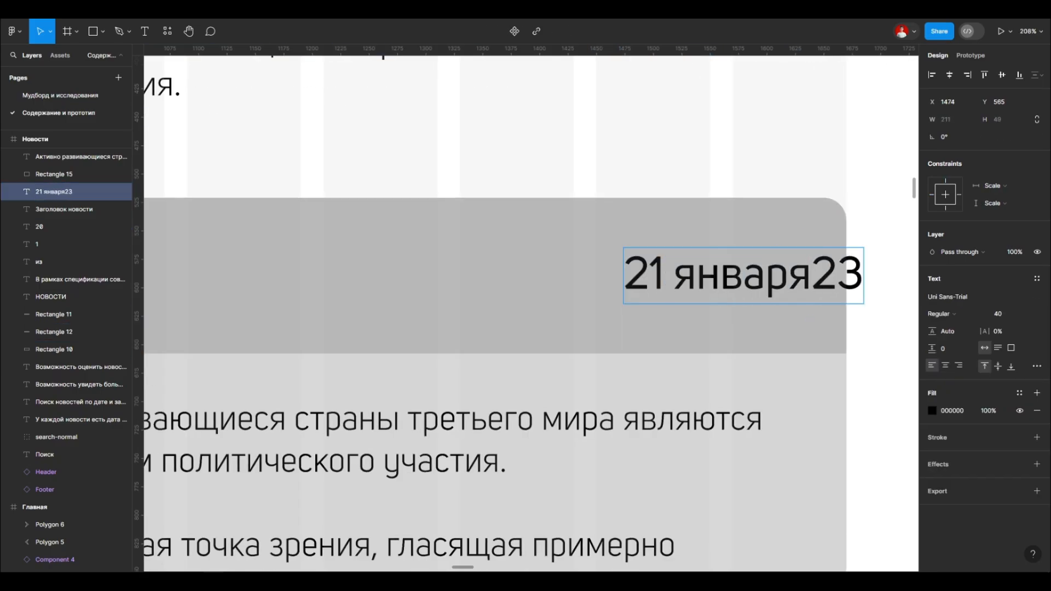
pyautogui.doubleClick(735, 274)
pyautogui.write('20')
pyautogui.scroll(-3, 725, 320)
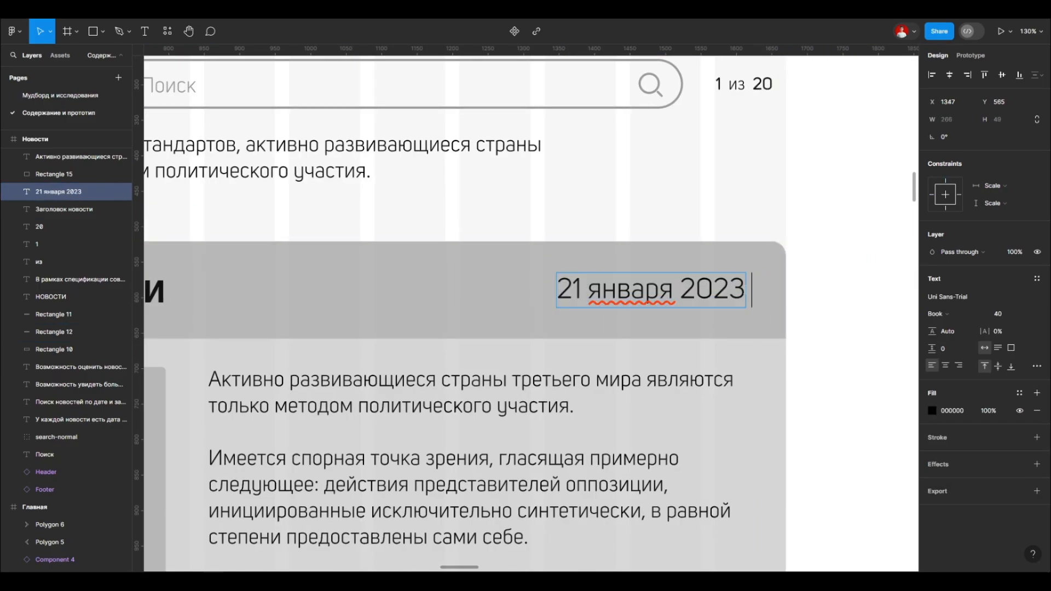
pyautogui.write('г.')
pyautogui.scroll(-5, 761, 267)
pyautogui.press('Escape')
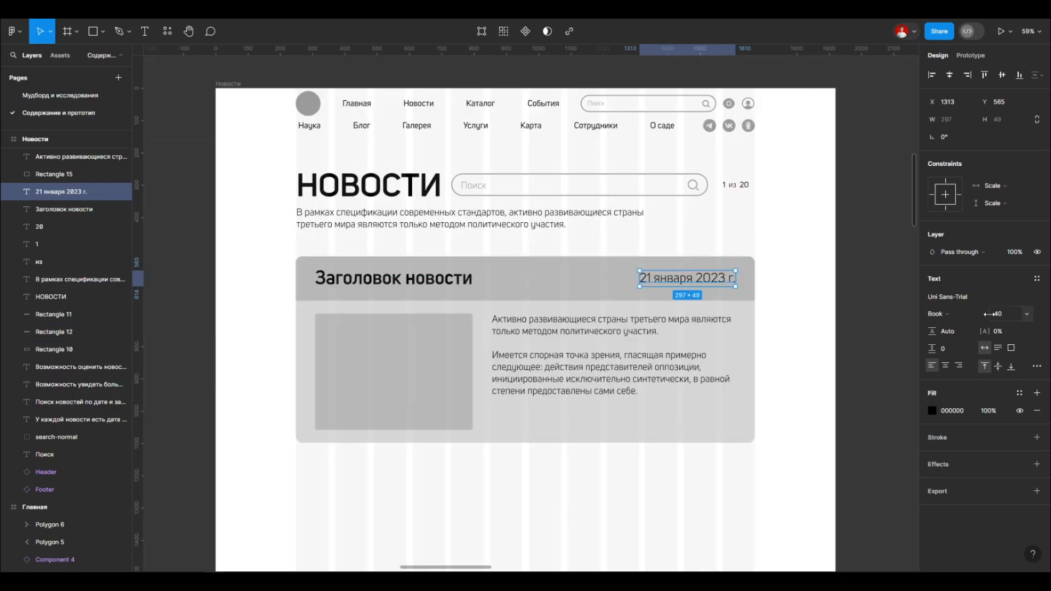
# Step: Set the date to font size 30, centre it vertically in the header band and align it with the block's right margin
pyautogui.moveTo(980, 315); pyautogui.dragTo(977, 315)
pyautogui.keyDown('shift'); pyautogui.click(449, 278); pyautogui.keyUp('shift')
pyautogui.click(1001, 75)
pyautogui.click(692, 278)
pyautogui.moveTo(692, 278); pyautogui.dragTo(726, 278)
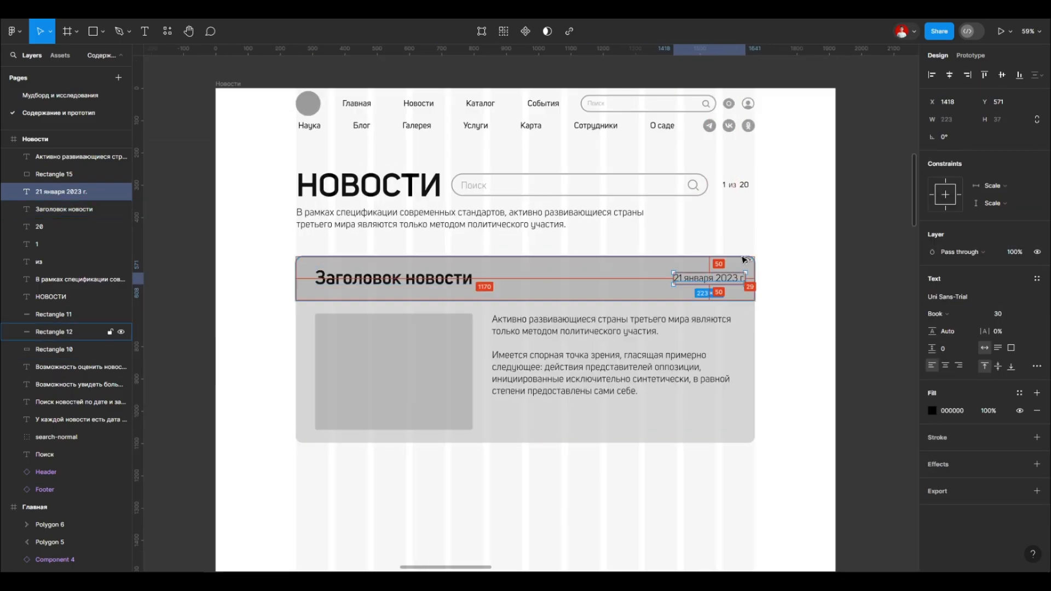
# Step: Try a height of 140 for the header band behind the news title and check its spacing to the picture placeholder
pyautogui.click(339, 296)
pyautogui.scroll(3, 468, 258)
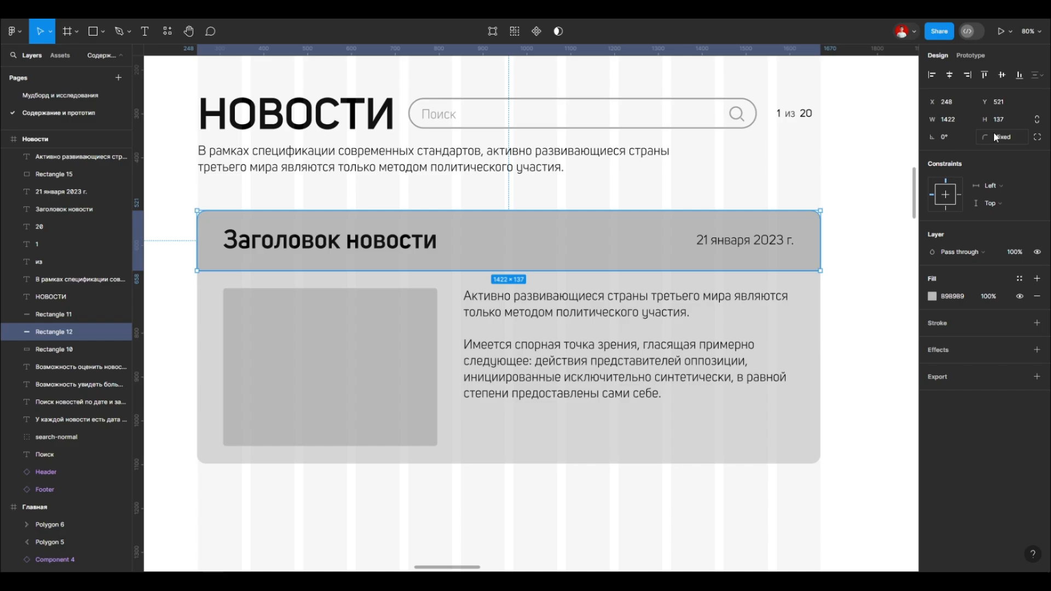
pyautogui.click(1000, 116)
pyautogui.write('140')
pyautogui.press('Return')
pyautogui.click(419, 317)
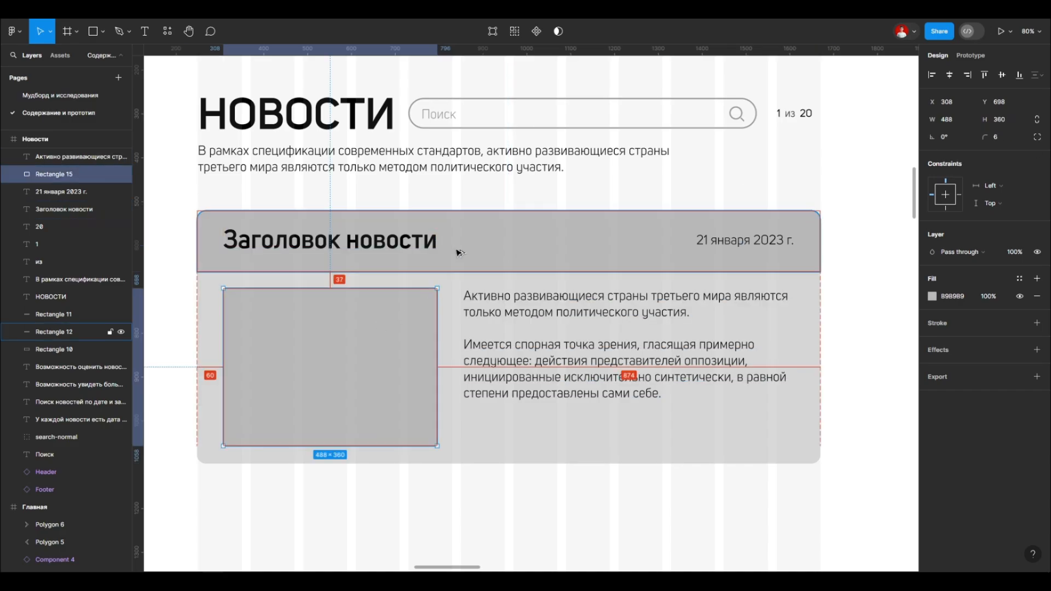
pyautogui.click(468, 266)
pyautogui.click(402, 244)
# Step: Undo the height change of the news header band
pyautogui.hotkey('ctrl', 'z')
pyautogui.hotkey('ctrl', 'z')
pyautogui.hotkey('ctrl', 'z')
pyautogui.hotkey('ctrl', 'z')
pyautogui.click(461, 172)
pyautogui.click(463, 194)
pyautogui.scroll(-2, 464, 235)
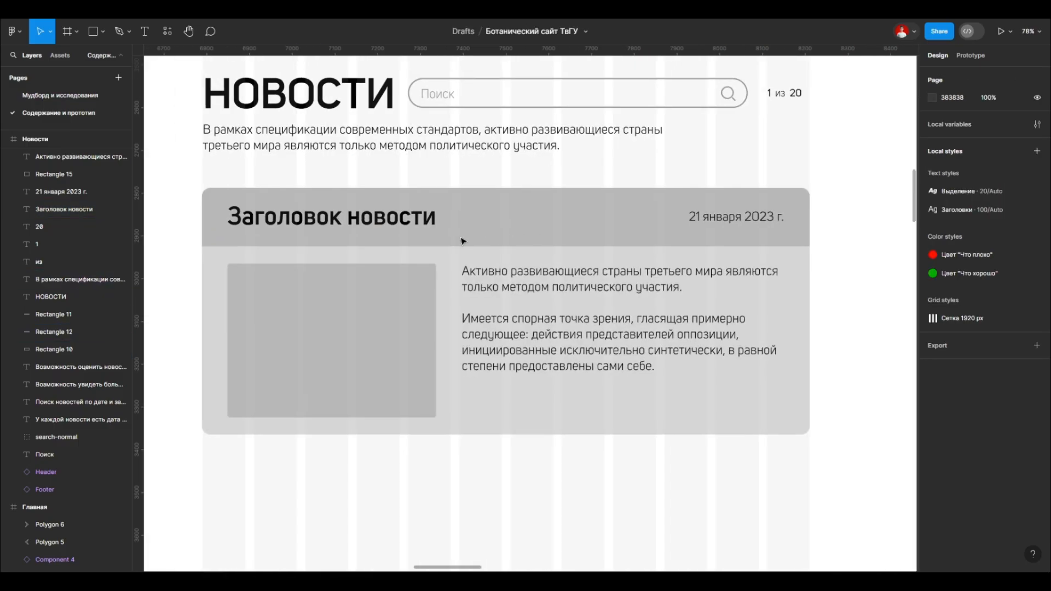
# Step: Move the entire news block slightly down so that its background starts at Y 531
pyautogui.click(464, 187)
pyautogui.hotkey('shift', 'Down')
pyautogui.click(277, 225)
pyautogui.scroll(-3, 498, 246)
pyautogui.moveTo(322, 398); pyautogui.dragTo(684, 226)
pyautogui.hotkey('shift', 'Down')
pyautogui.click(713, 239)
# Step: Add the text label "Image" inside the picture placeholder
pyautogui.scroll(5, 394, 336)
pyautogui.scroll(3, 340, 306)
pyautogui.hscroll(-2, 353, 308)
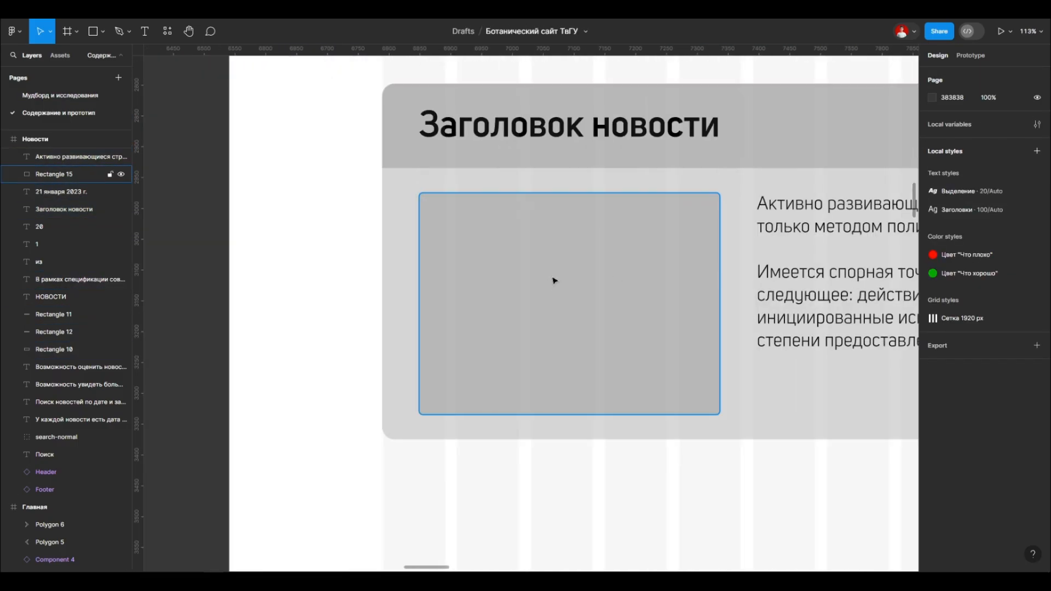
pyautogui.press('t')
pyautogui.click(547, 280)
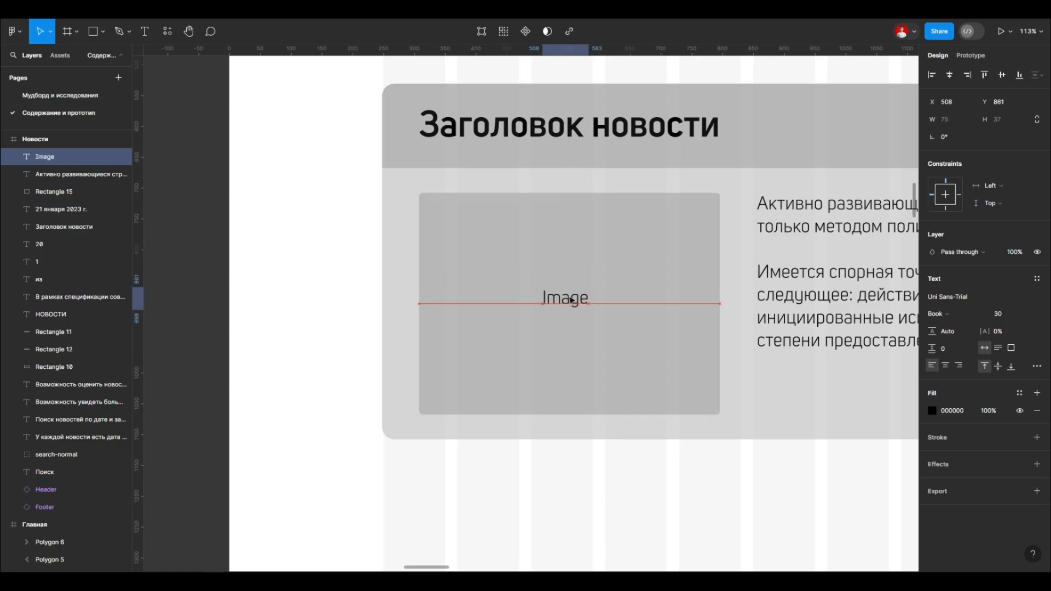
pyautogui.click(324, 299)
pyautogui.scroll(-3, 273, 278)
pyautogui.click(438, 290)
pyautogui.scroll(4, 350, 278)
# Step: Set the "Image" label to font size 40 and centre it in the picture placeholder
pyautogui.moveTo(993, 314); pyautogui.dragTo(997, 315)
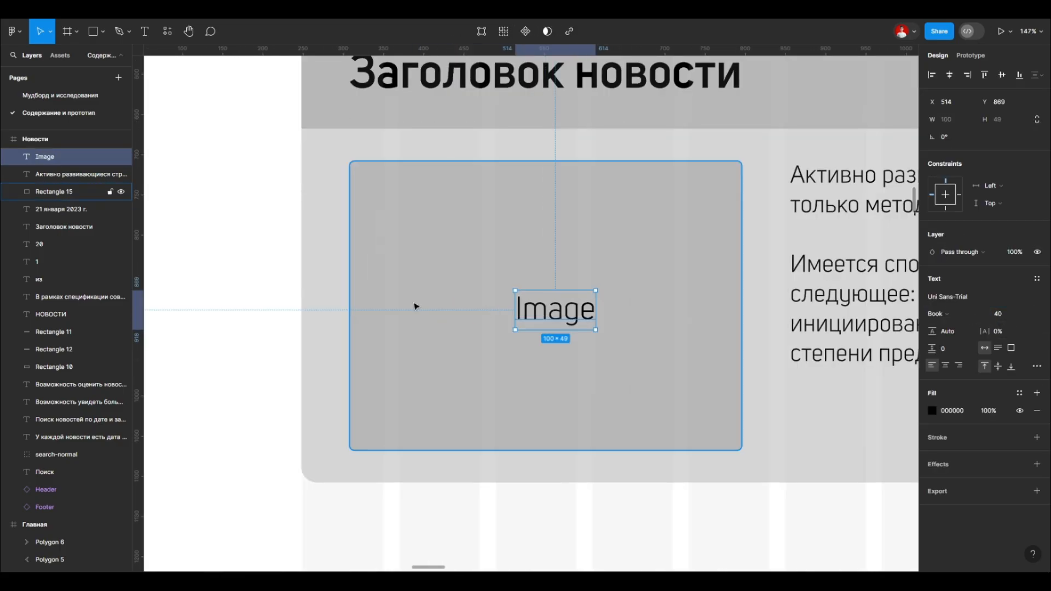
pyautogui.scroll(-3, 414, 307)
pyautogui.moveTo(498, 314); pyautogui.dragTo(492, 314)
pyautogui.click(284, 290)
pyautogui.scroll(-4, 274, 291)
pyautogui.scroll(2, 426, 279)
# Step: Copy the "Подробнее" button from the Главная page into the news block's lower right corner at X 1310, Y 988
pyautogui.click(487, 241)
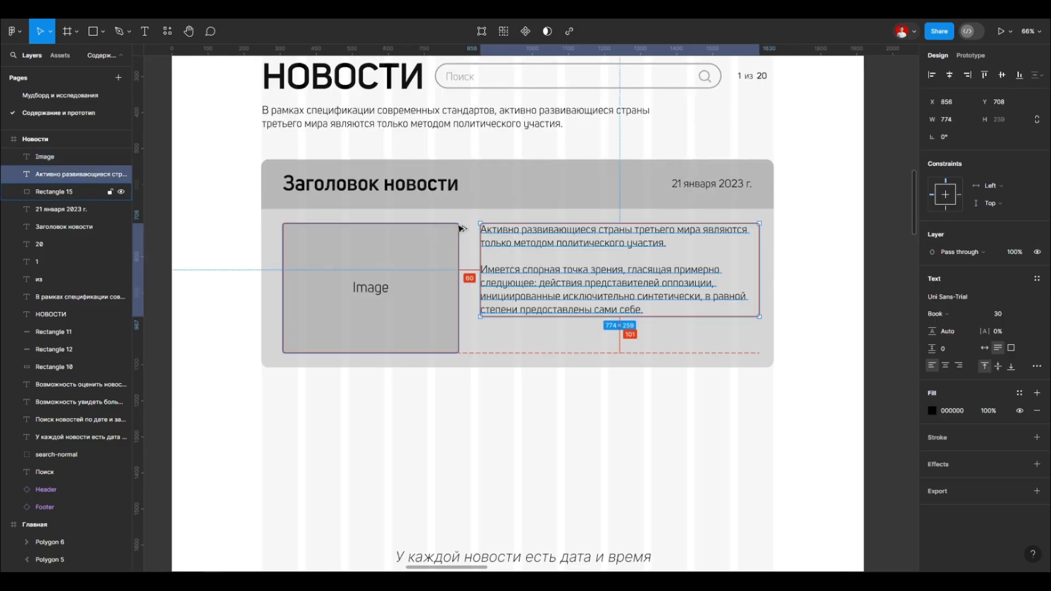
pyautogui.click(791, 267)
pyautogui.scroll(-4, 788, 267)
pyautogui.keyDown('ctrl'); pyautogui.click(340, 416); pyautogui.keyUp('ctrl')
pyautogui.keyDown('ctrl'); pyautogui.click(329, 419); pyautogui.keyUp('ctrl')
pyautogui.moveTo(329, 419); pyautogui.dragTo(741, 311)
pyautogui.scroll(3, 739, 316)
pyautogui.scroll(1, 615, 307)
pyautogui.moveTo(671, 291); pyautogui.dragTo(683, 291)
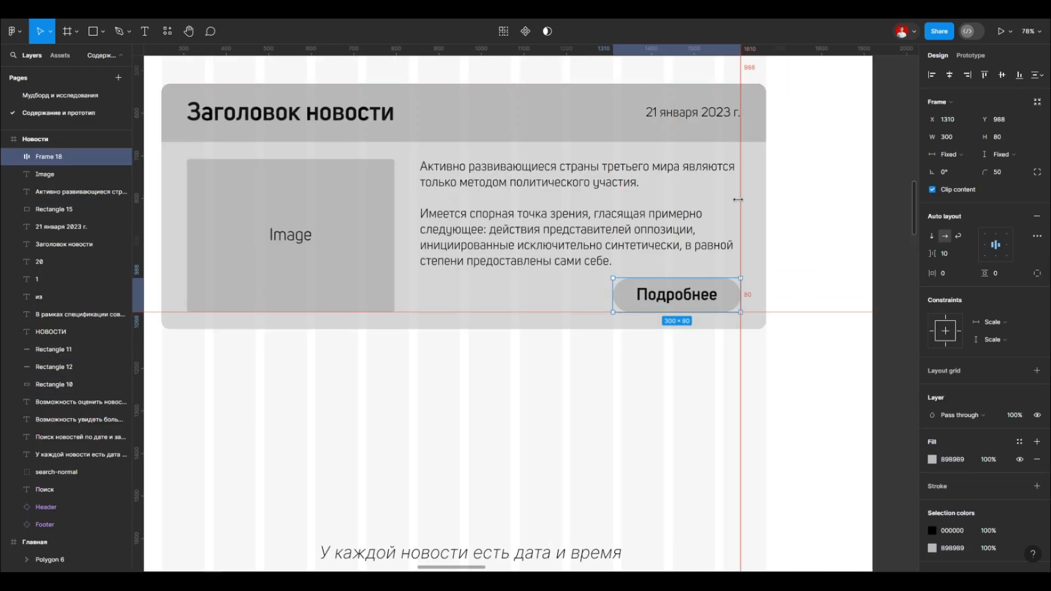
# Step: Check the alignment of the button, date and picture placeholder in the news block against the guides
pyautogui.click(730, 203)
pyautogui.click(794, 219)
pyautogui.scroll(-1, 657, 246)
pyautogui.click(432, 302)
pyautogui.moveTo(410, 310); pyautogui.dragTo(411, 325)
pyautogui.click(593, 368)
pyautogui.scroll(-4, 593, 368)
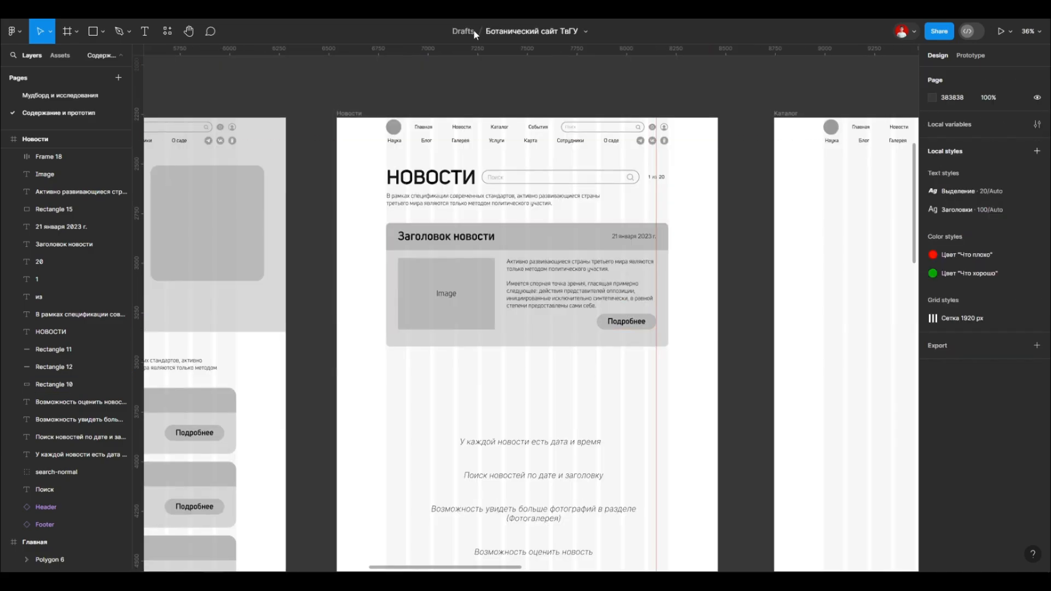
pyautogui.scroll(1, 533, 389)
pyautogui.scroll(3, 534, 389)
pyautogui.click(462, 310)
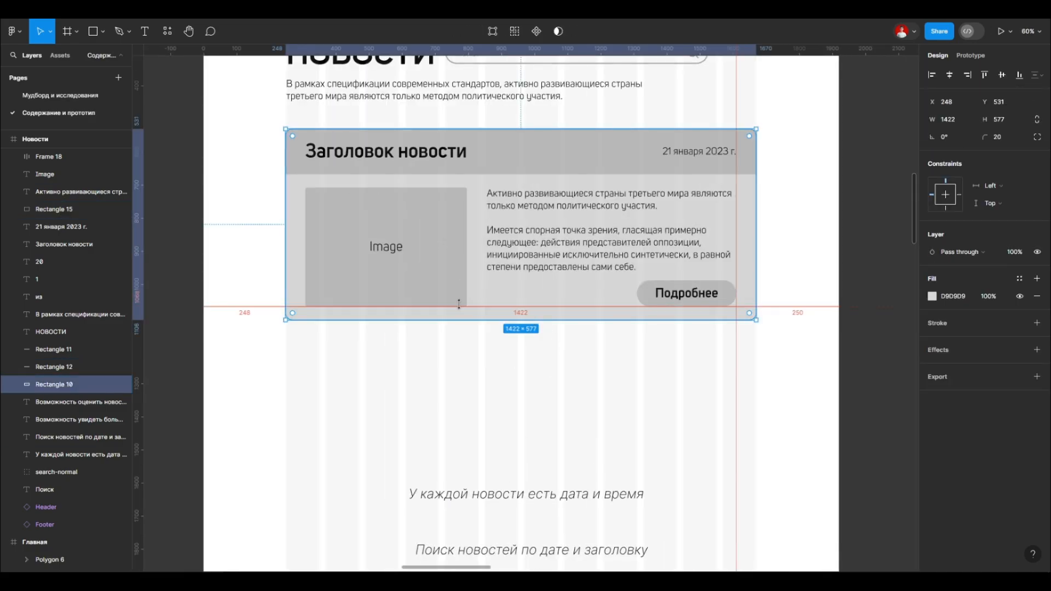
# Step: Increase the news block background's height by 80 to 657 and move its image, text and button down 20 px
pyautogui.write('80')
pyautogui.press('Return')
pyautogui.moveTo(307, 332); pyautogui.dragTo(736, 219)
pyautogui.hotkey('shift', 'Down')
pyautogui.hotkey('shift', 'Down')
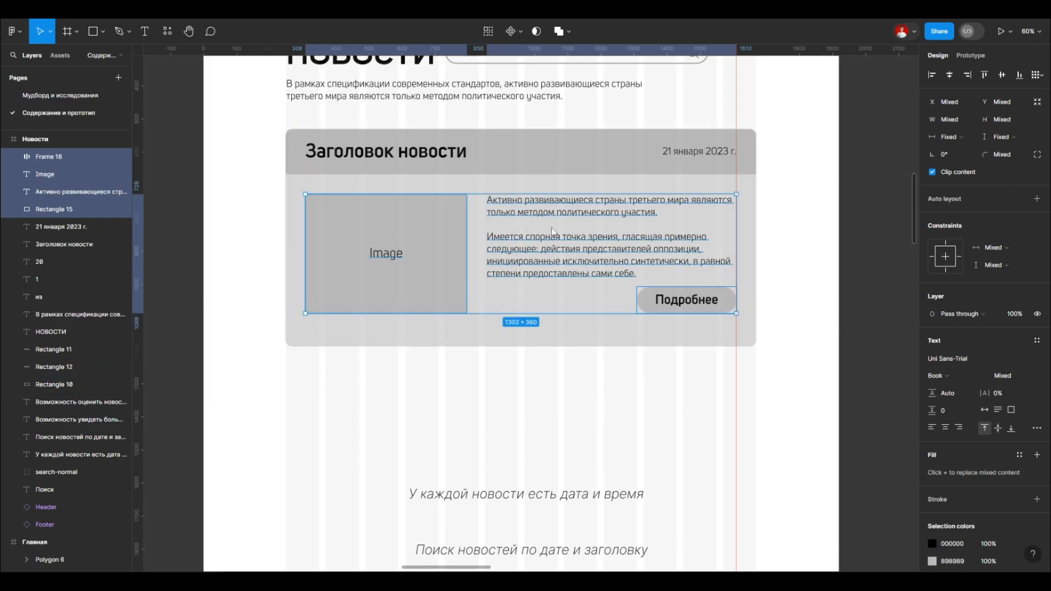
# Step: Try to move the image, text and button down another 20 px and check their spacing to the block's edges
pyautogui.scroll(1, 736, 223)
pyautogui.moveTo(306, 371); pyautogui.dragTo(736, 222)
pyautogui.hotkey('shift', 'Down')
pyautogui.hotkey('shift', 'Down')
pyautogui.hotkey('ctrl', 'z')
pyautogui.hotkey('ctrl', 'z')
pyautogui.click(351, 405)
pyautogui.moveTo(354, 370); pyautogui.dragTo(743, 235)
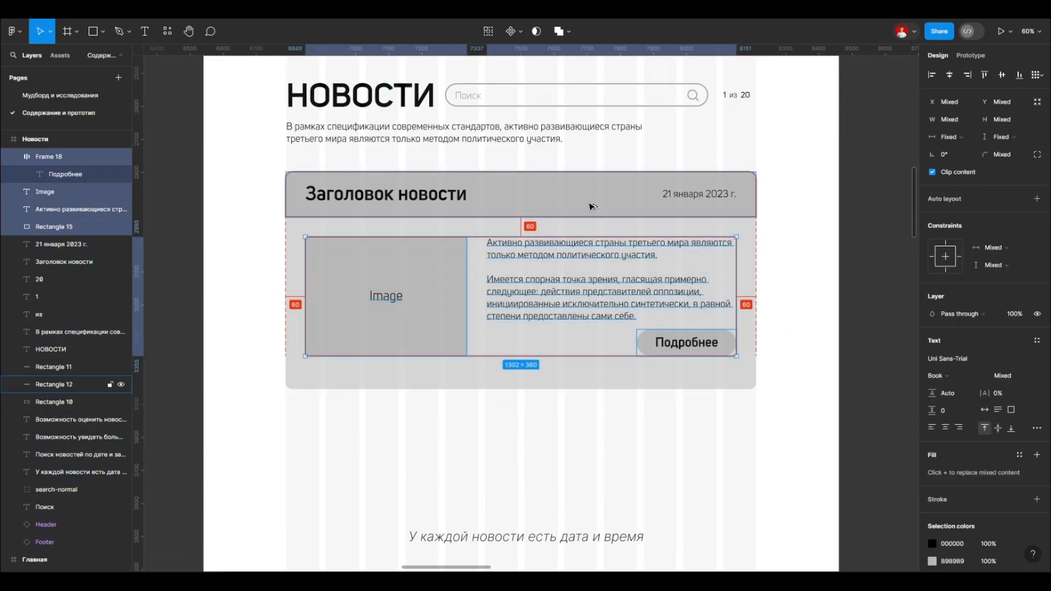
pyautogui.scroll(1, 592, 206)
# Step: Reduce the news block background's height to 617
pyautogui.click(429, 382)
pyautogui.click(1012, 119)
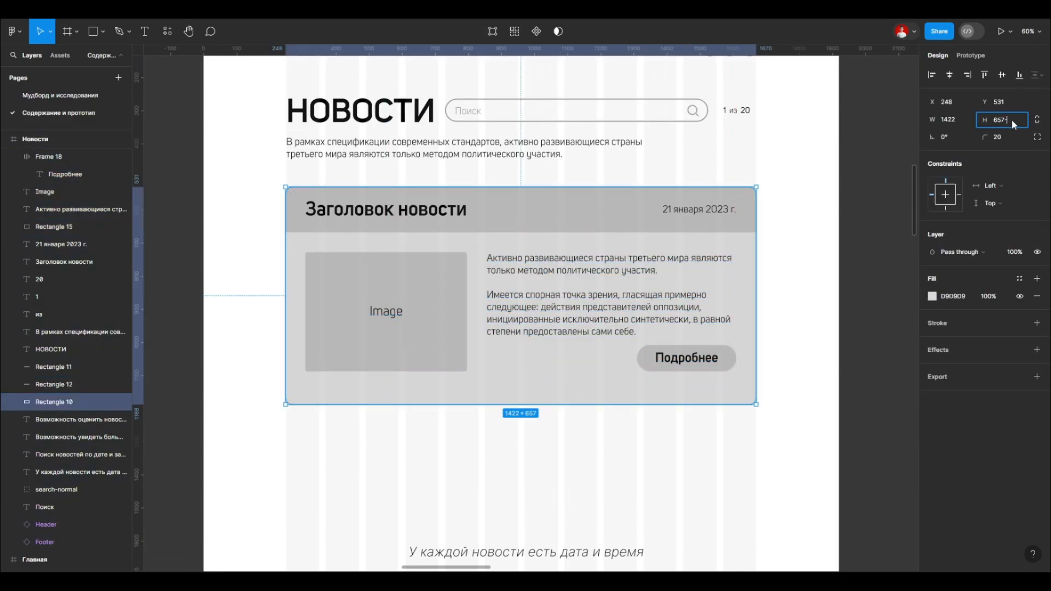
pyautogui.scroll(1, 438, 383)
pyautogui.click(429, 403)
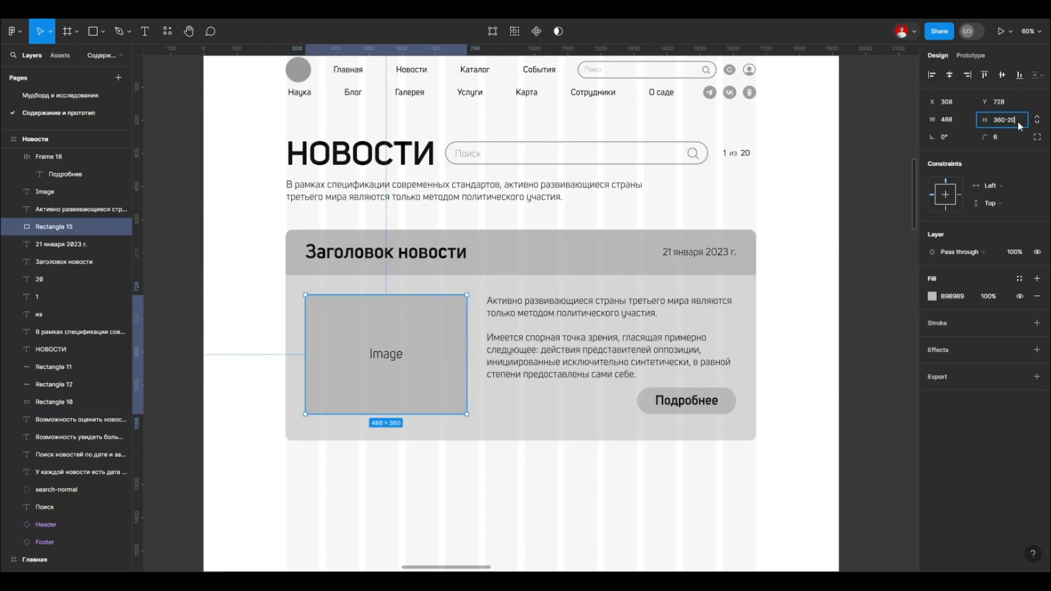
pyautogui.click(478, 429)
pyautogui.click(1015, 121)
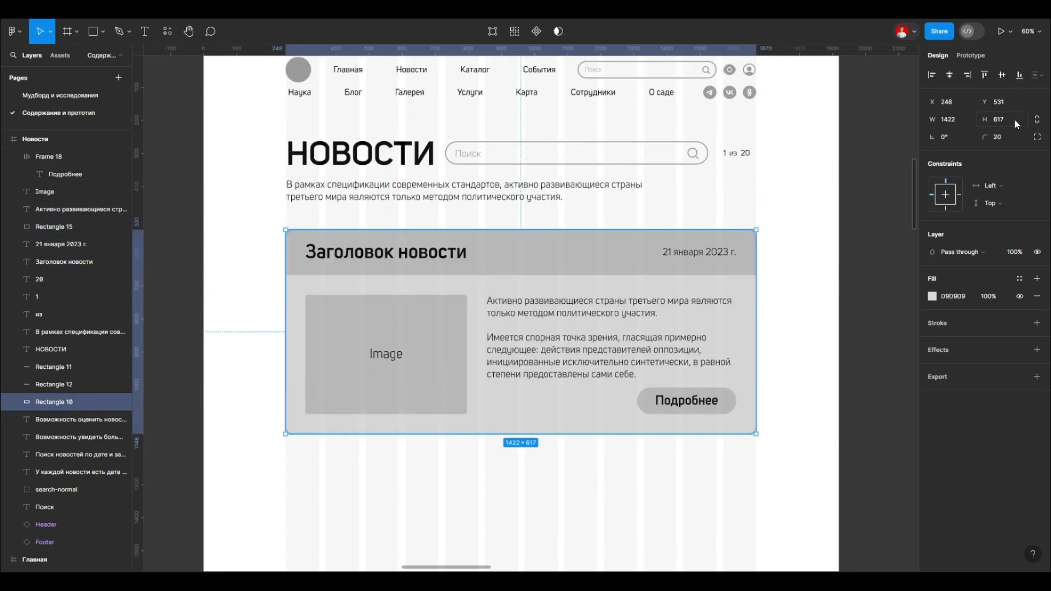
# Step: Examine the news website references on the Мудборд и исследования page
pyautogui.click(597, 471)
pyautogui.scroll(-3, 370, 308)
pyautogui.scroll(1, 370, 308)
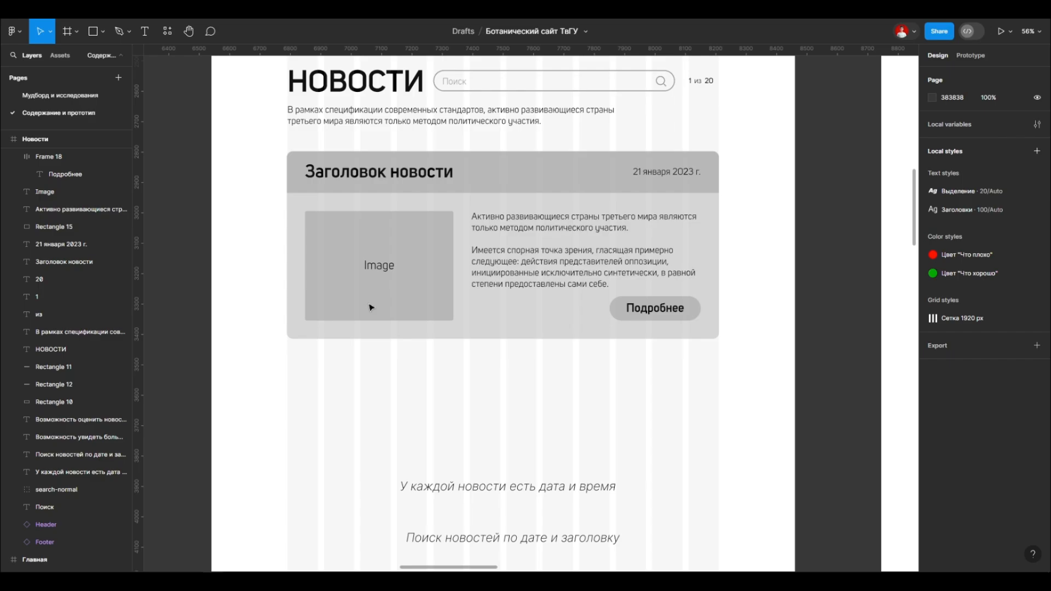
pyautogui.scroll(-2, 397, 291)
pyautogui.click(60, 95)
pyautogui.scroll(6, 533, 320)
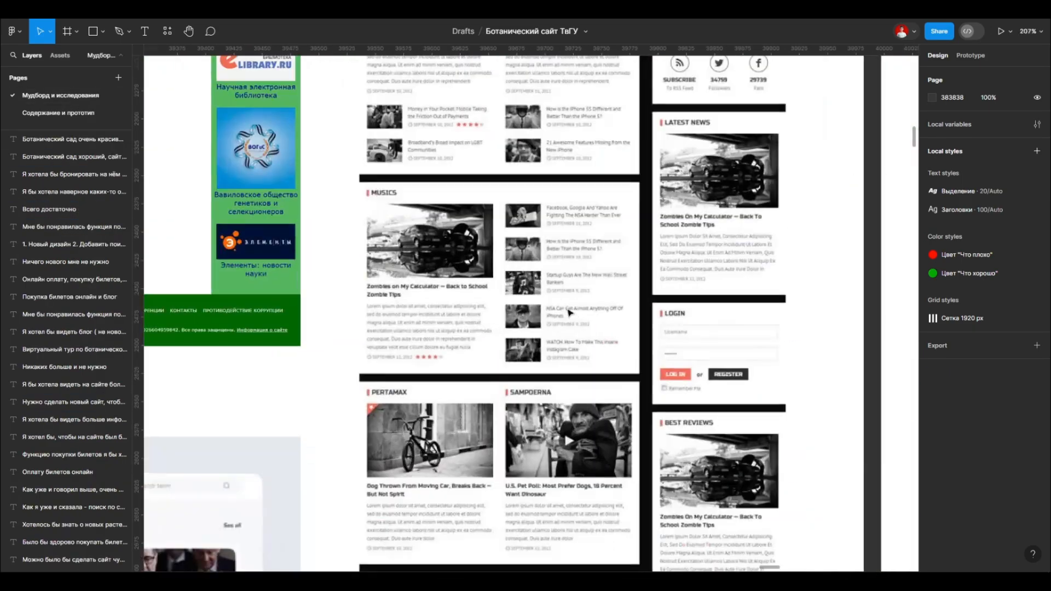
pyautogui.scroll(-4, 567, 312)
pyautogui.scroll(3, 514, 241)
pyautogui.scroll(-3, 514, 241)
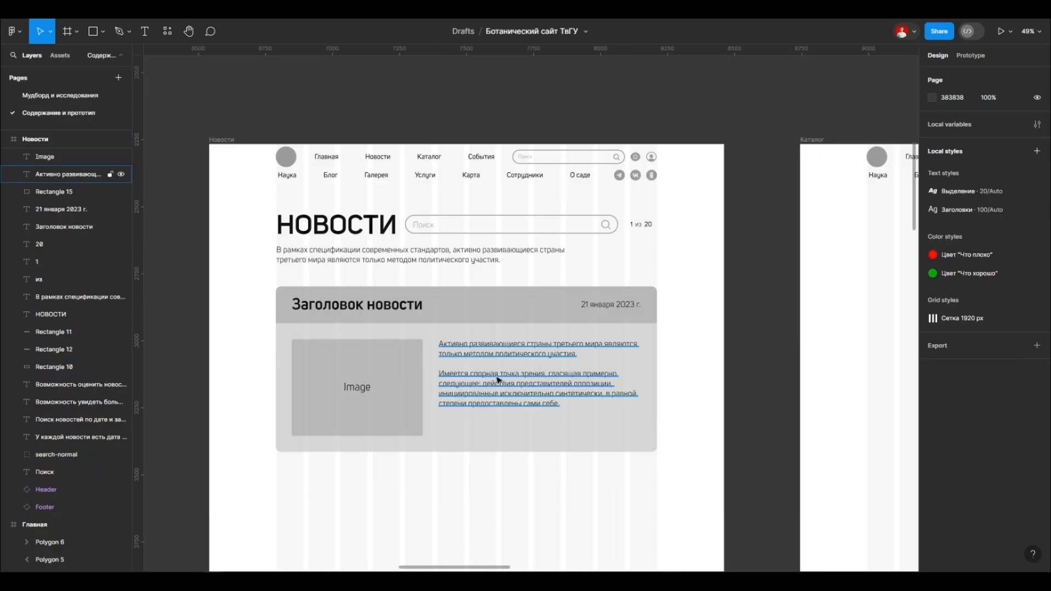
# Step: Try to widen the news body text box to 884 and shift it left by 30 px
pyautogui.scroll(2, 706, 377)
pyautogui.doubleClick(648, 380)
pyautogui.scroll(3, 648, 380)
pyautogui.press('Escape')
pyautogui.moveTo(698, 343); pyautogui.dragTo(752, 344)
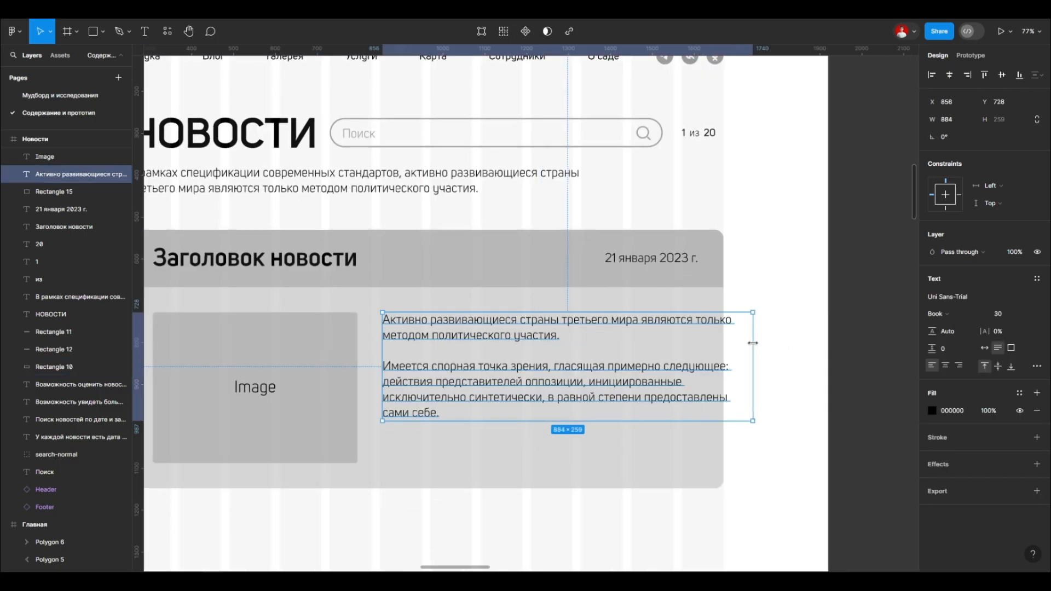
pyautogui.hotkey('shift', 'Left')
pyautogui.hotkey('shift', 'Left')
pyautogui.hotkey('shift', 'Left')
pyautogui.scroll(-3, 630, 274)
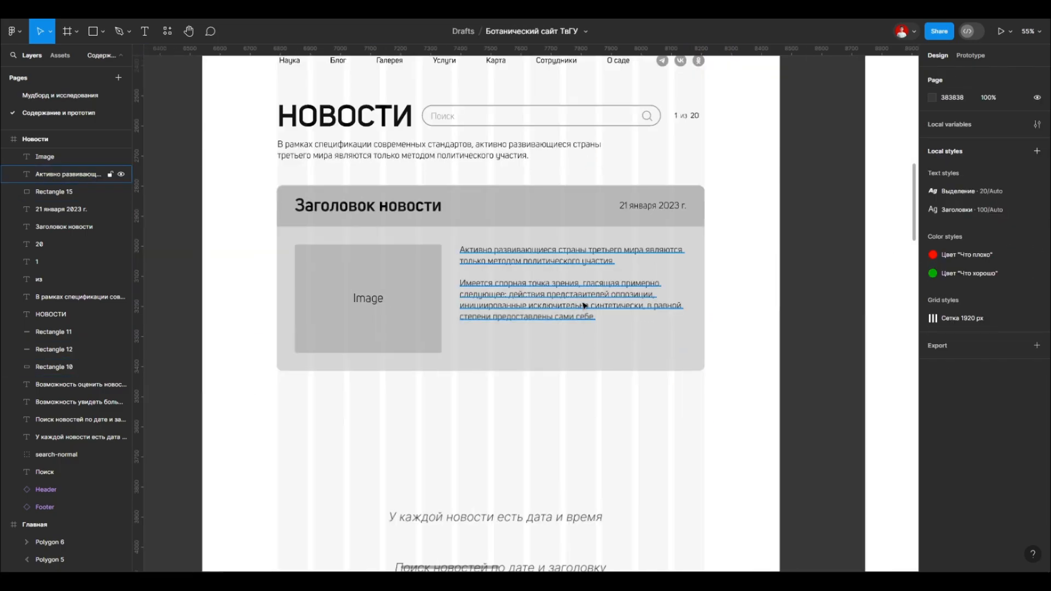
pyautogui.click(582, 305)
pyautogui.press('Escape')
pyautogui.scroll(1, 543, 323)
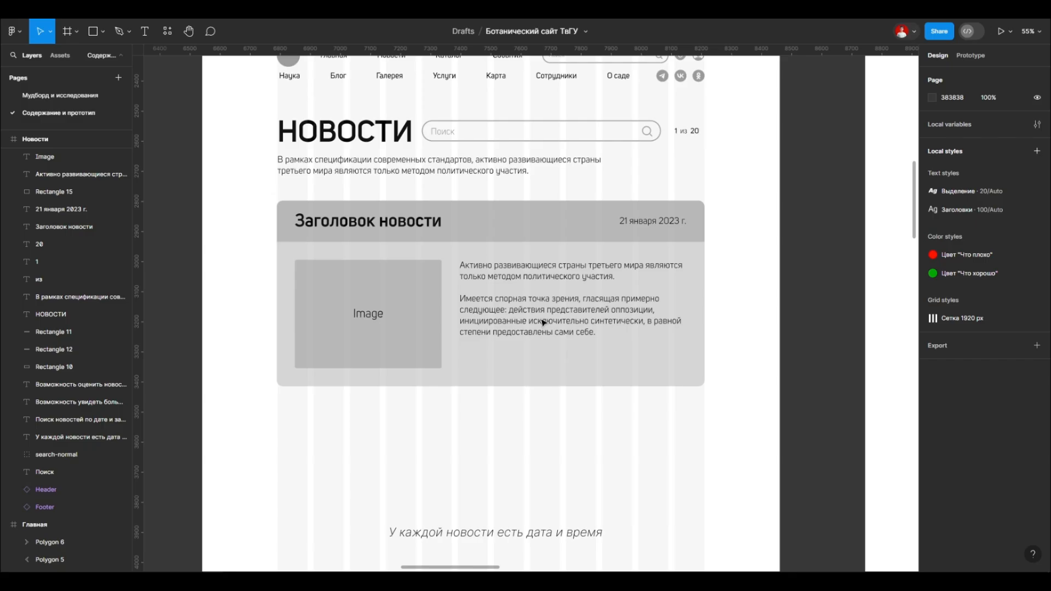
# Step: Arrange the like, eye and messages icons in a row beneath the news text with 20 px spacing
pyautogui.click(536, 361)
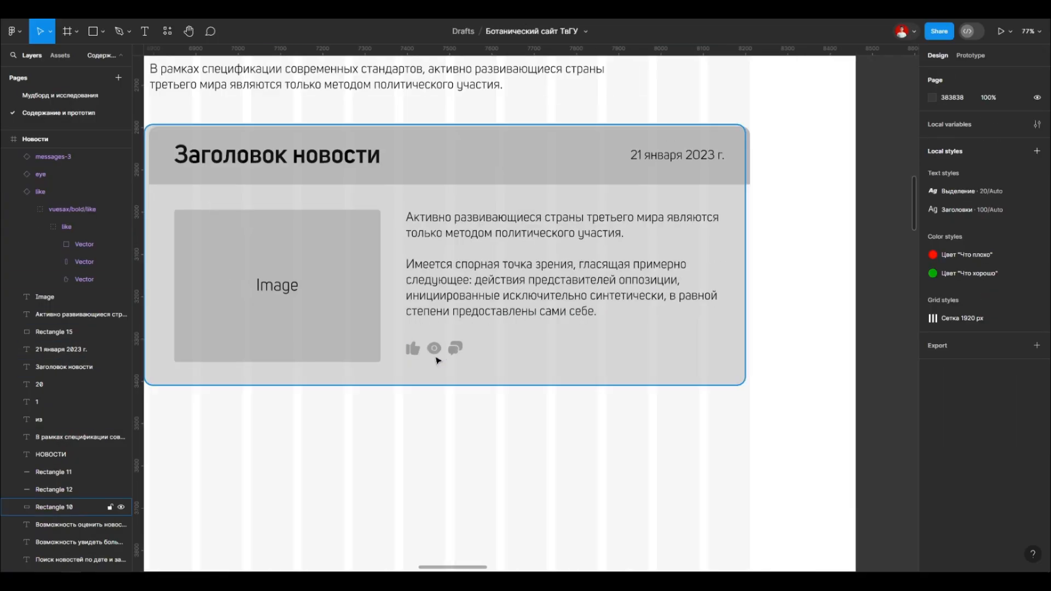
pyautogui.scroll(5, 454, 361)
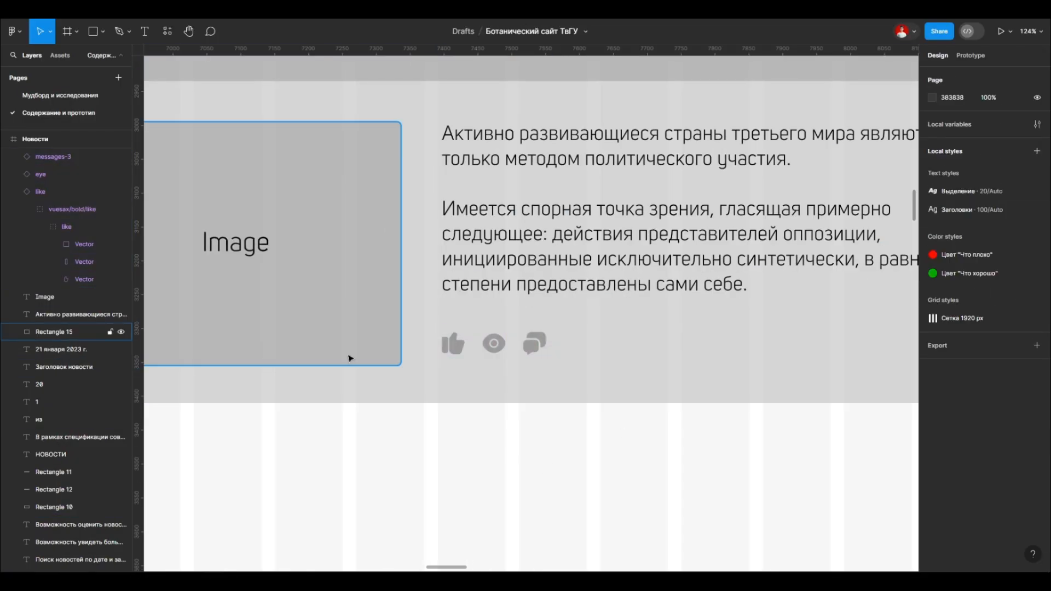
pyautogui.moveTo(439, 371); pyautogui.dragTo(582, 324)
pyautogui.click(591, 439)
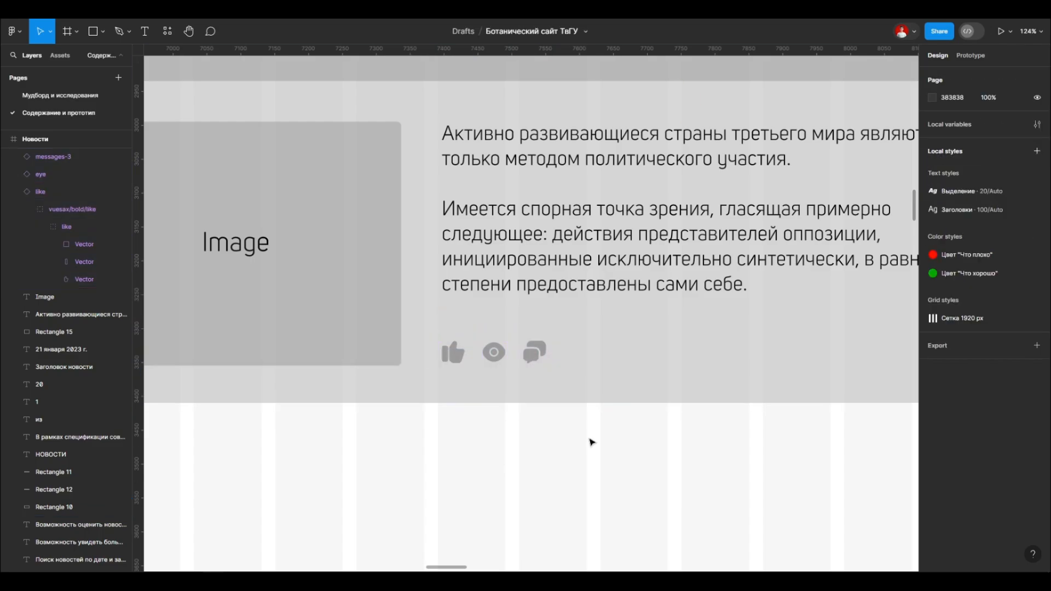
# Step: Move the eye and messages icons away from the like icon to leave room for a counter
pyautogui.scroll(-6, 466, 322)
pyautogui.scroll(3, 454, 322)
pyautogui.scroll(4, 507, 338)
pyautogui.scroll(5, 492, 323)
pyautogui.moveTo(495, 321); pyautogui.dragTo(640, 321)
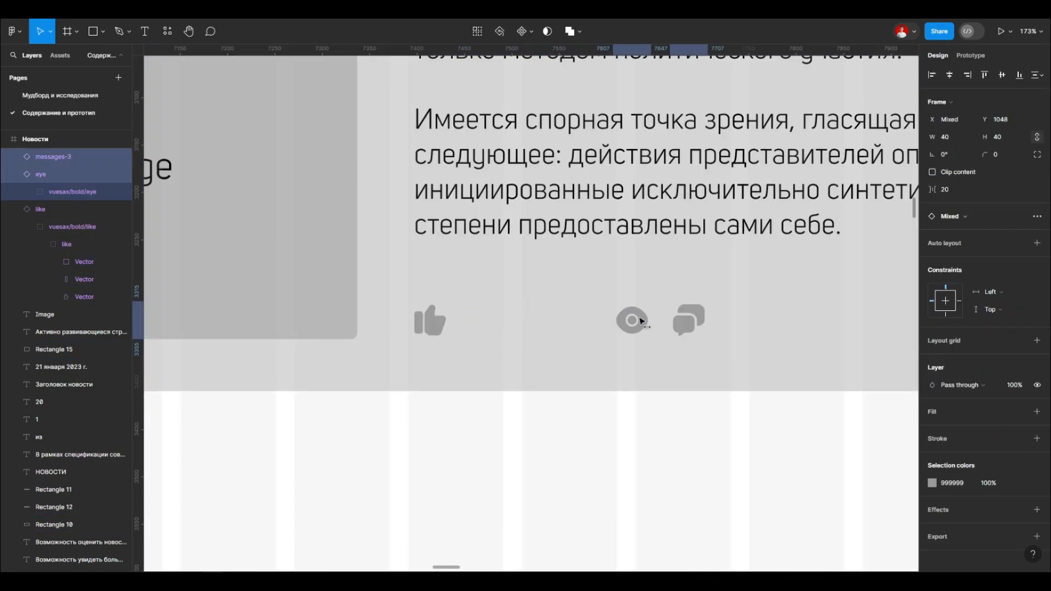
pyautogui.click(465, 322)
pyautogui.scroll(-3, 447, 321)
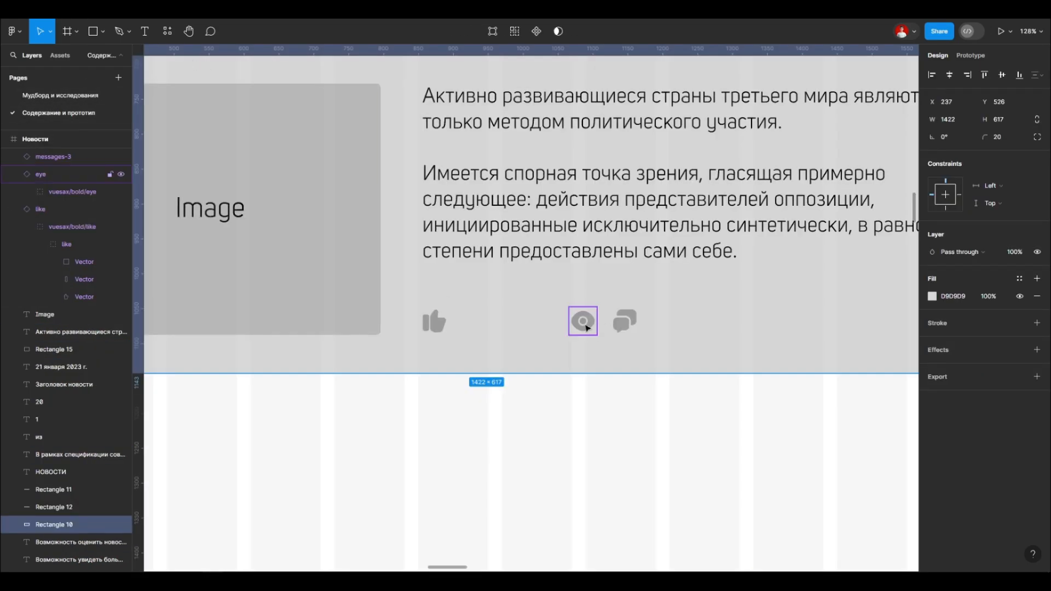
pyautogui.click(57, 100)
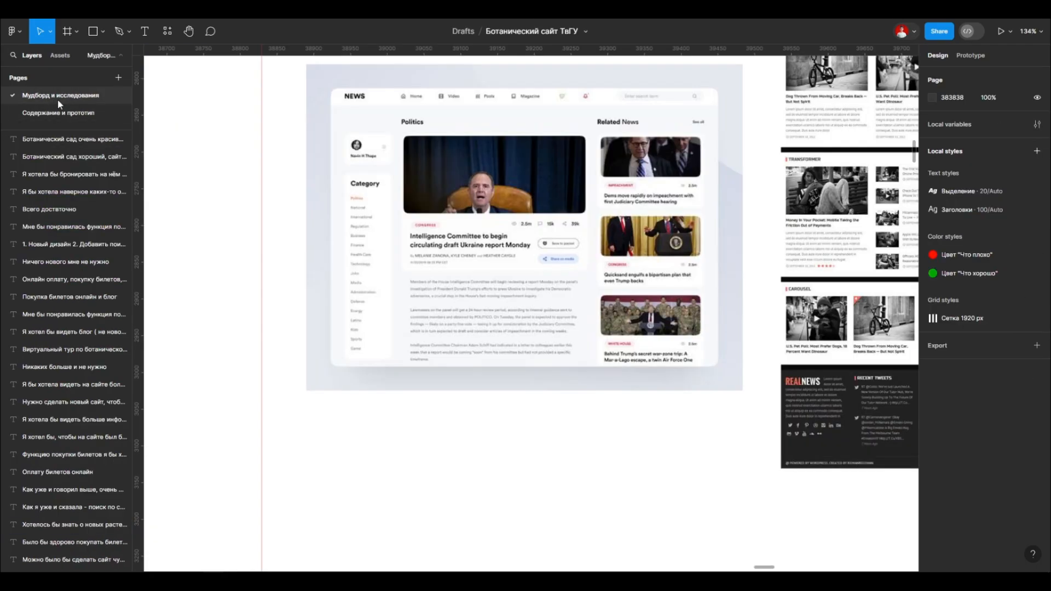
pyautogui.click(58, 113)
pyautogui.scroll(5, 454, 362)
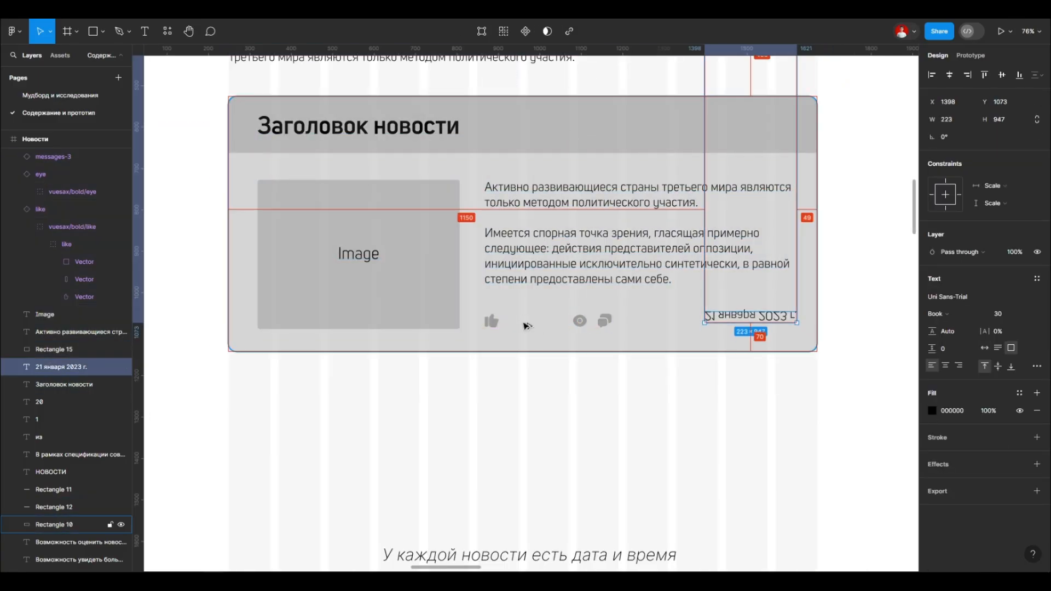
pyautogui.hotkey('ctrl', 'z')
# Step: Place a copy of the date text beside the like icon, change it to 30 and set its weight to SemiBold
pyautogui.keyDown('alt'); pyautogui.moveTo(749, 129); pyautogui.dragTo(498, 334); pyautogui.keyUp('alt')
pyautogui.scroll(5, 517, 321)
pyautogui.doubleClick(525, 319)
pyautogui.write('30')
pyautogui.press('Escape')
pyautogui.scroll(1, 506, 319)
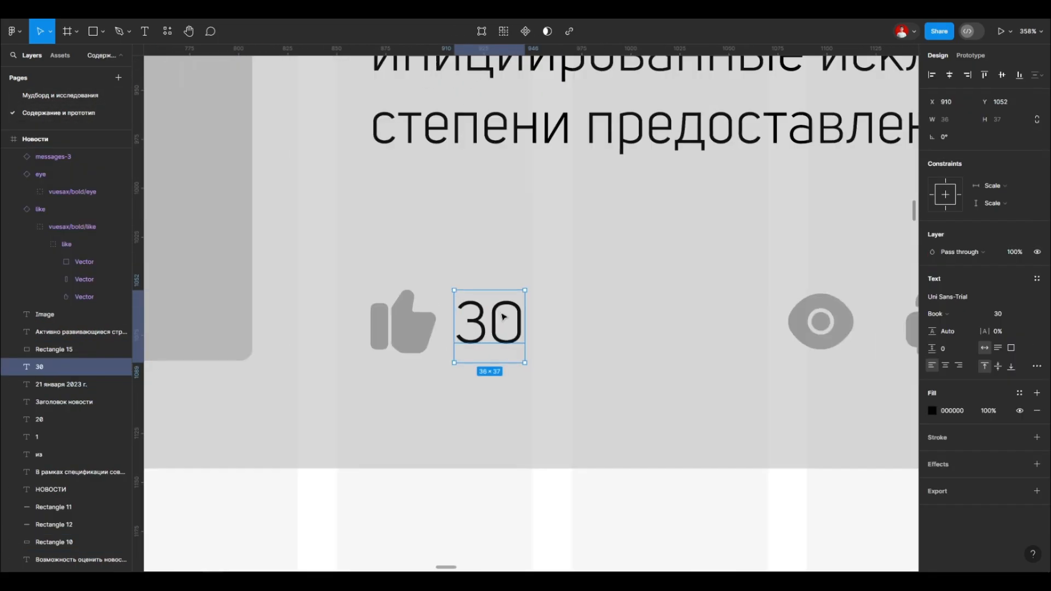
pyautogui.click(937, 313)
pyautogui.click(955, 340)
pyautogui.scroll(-3, 497, 279)
pyautogui.scroll(2, 485, 361)
# Step: Resize the "30" counter's text box to 37 × 31 and nudge it into place beside the like icon
pyautogui.keyDown('shift'); pyautogui.click(435, 276); pyautogui.keyUp('shift')
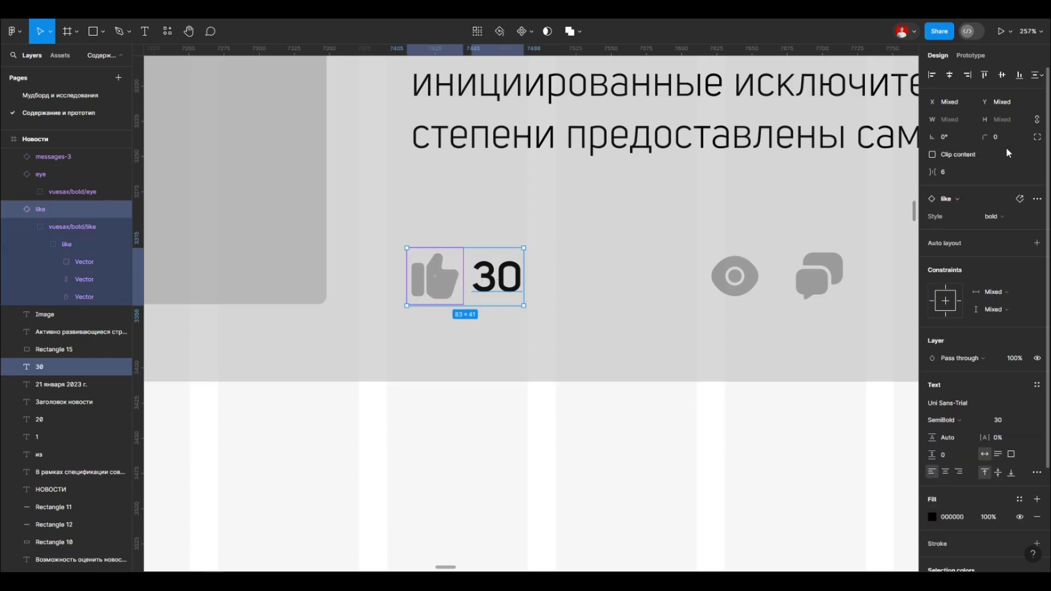
pyautogui.scroll(2, 446, 290)
pyautogui.click(521, 279)
pyautogui.scroll(-2, 460, 421)
pyautogui.moveTo(477, 361); pyautogui.dragTo(478, 351)
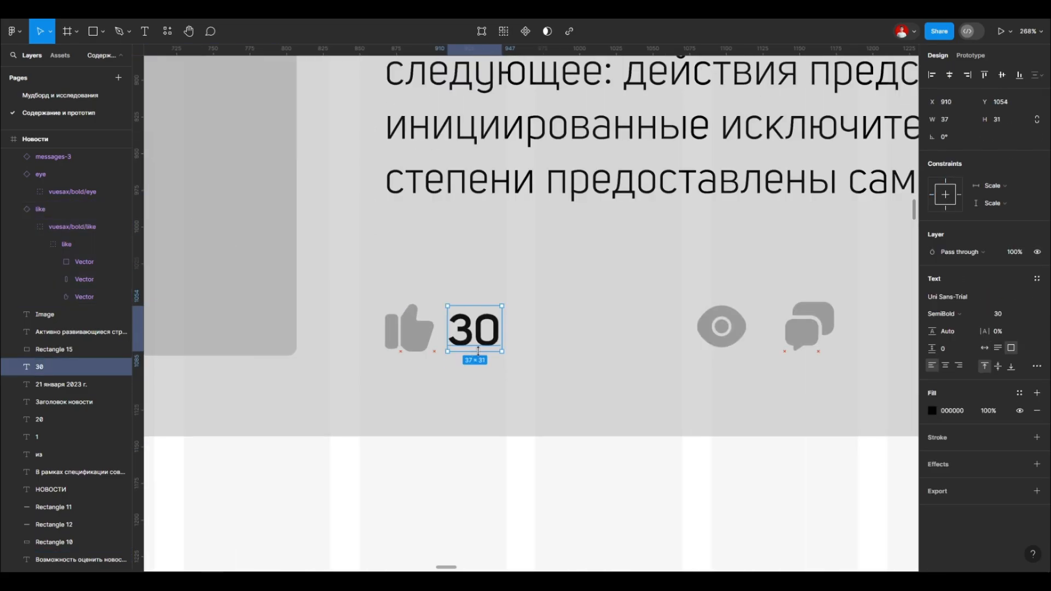
pyautogui.hotkey('shift', 'Left')
pyautogui.press('Right')
pyautogui.press('Right')
pyautogui.press('Right')
pyautogui.press('Right')
pyautogui.press('Right')
pyautogui.press('Right')
pyautogui.click(453, 369)
# Step: Move the eye icon next to the "30" counter at X 967
pyautogui.scroll(-3, 453, 368)
pyautogui.scroll(2, 531, 383)
pyautogui.moveTo(614, 331); pyautogui.dragTo(504, 330)
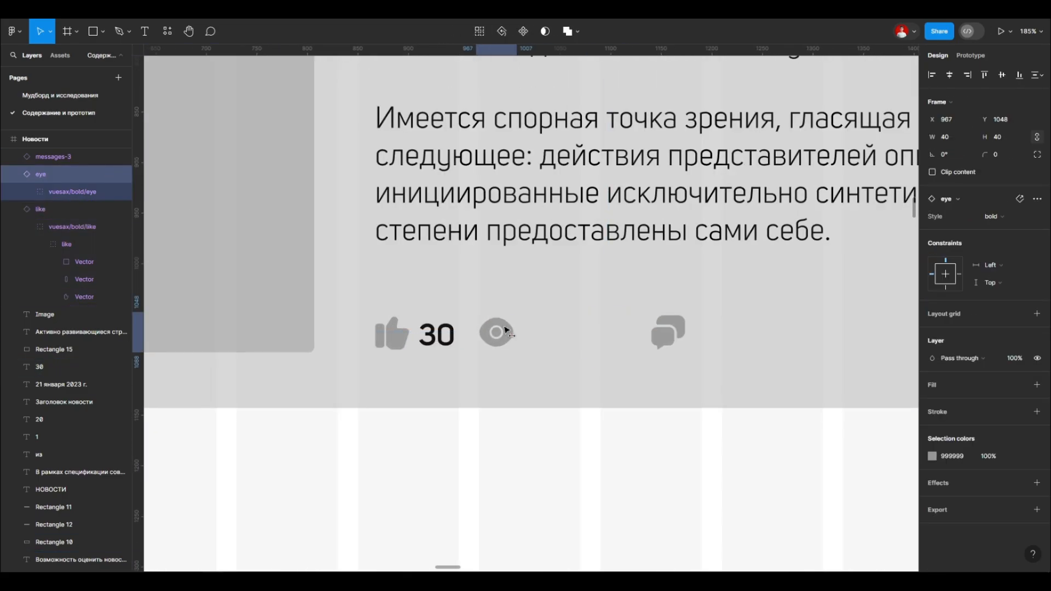
# Step: Copy the "30" counter beside the eye icon and change the copy's text to 1000
pyautogui.scroll(2, 433, 331)
pyautogui.moveTo(433, 328); pyautogui.dragTo(579, 326)
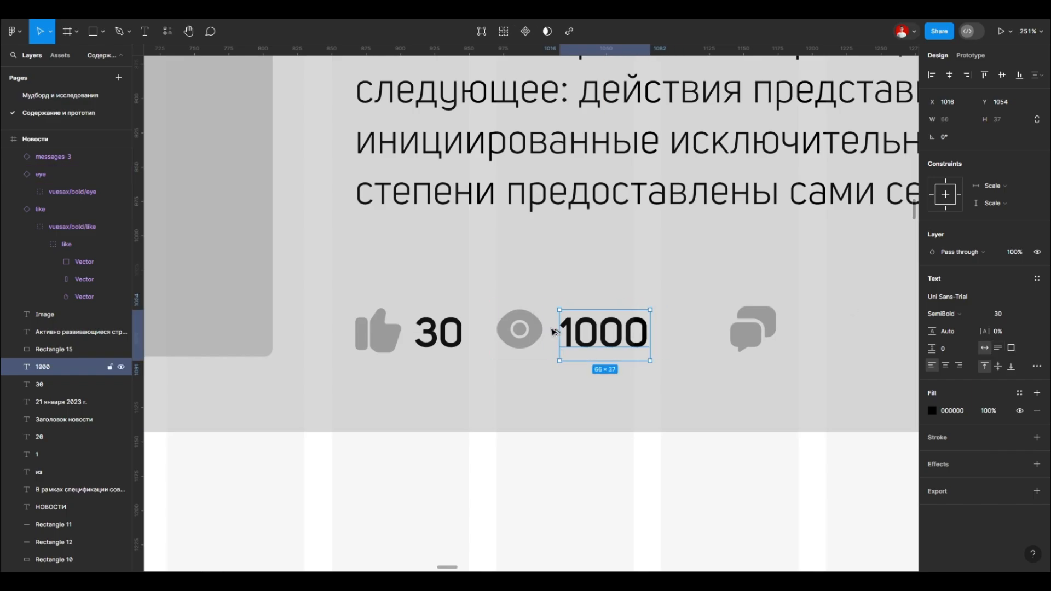
pyautogui.press('Left')
pyautogui.scroll(2, 590, 374)
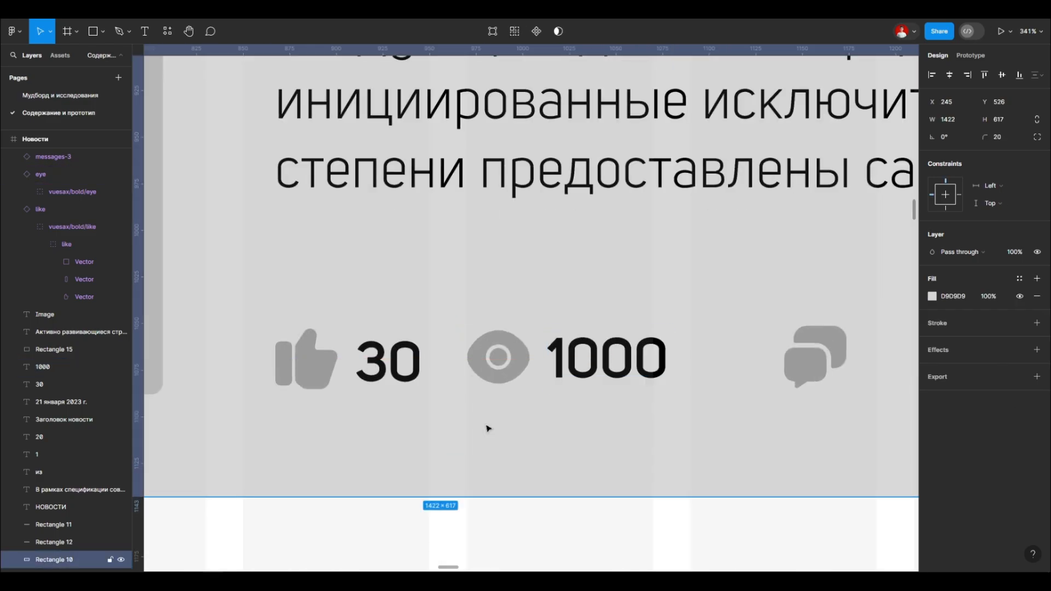
# Step: Nudge the "30" and "1000" counters vertically to line up with the like and eye icons
pyautogui.scroll(-2, 488, 428)
pyautogui.click(386, 385)
pyautogui.scroll(2, 383, 388)
pyautogui.press('Down')
pyautogui.press('Down')
pyautogui.press('Down')
pyautogui.scroll(3, 385, 401)
pyautogui.click(607, 362)
pyautogui.press('Down')
# Step: Change the weight of the "30" and "1000" counters to Regular
pyautogui.click(596, 410)
pyautogui.scroll(-6, 495, 405)
pyautogui.click(963, 361)
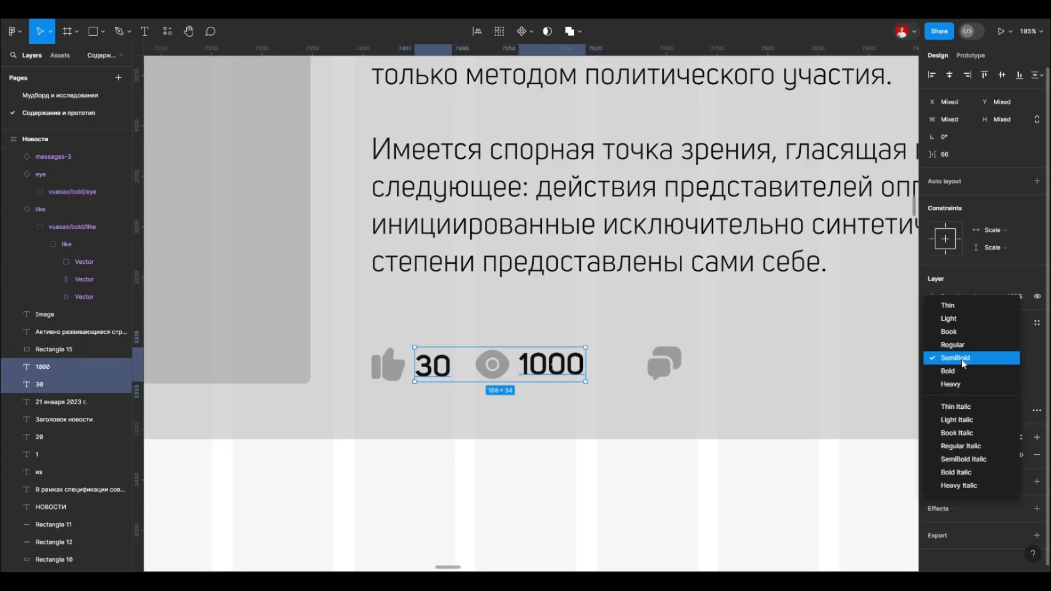
pyautogui.click(950, 346)
pyautogui.click(383, 493)
pyautogui.scroll(-2, 356, 495)
pyautogui.click(572, 401)
pyautogui.scroll(3, 433, 408)
pyautogui.click(470, 427)
pyautogui.scroll(3, 467, 386)
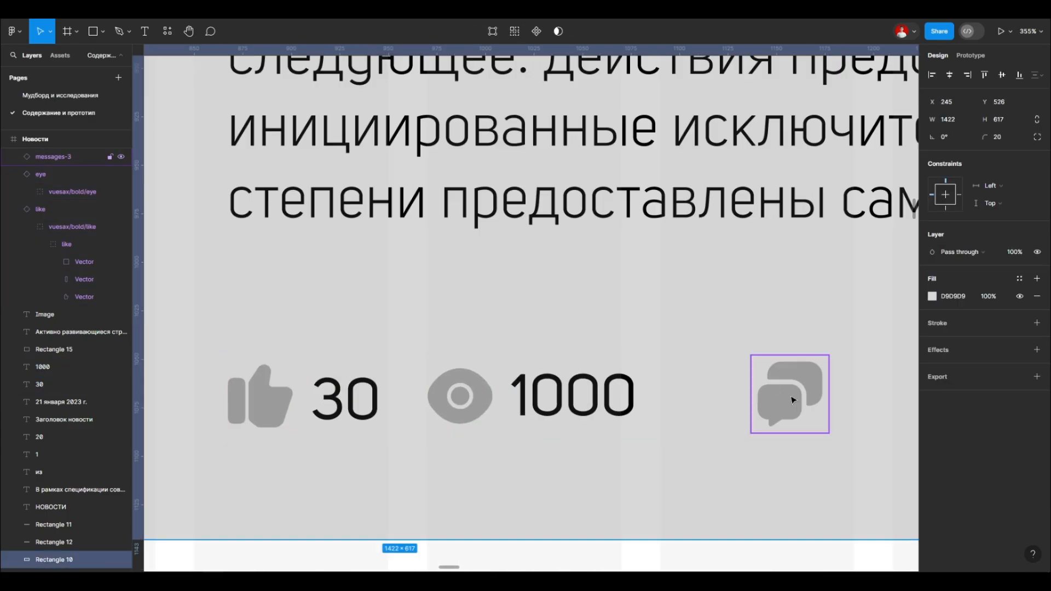
# Step: Copy the "1000" counter beside the messages icon and change the copy's text to 10
pyautogui.click(790, 399)
pyautogui.scroll(-1, 530, 386)
pyautogui.click(403, 395)
pyautogui.press('alt')
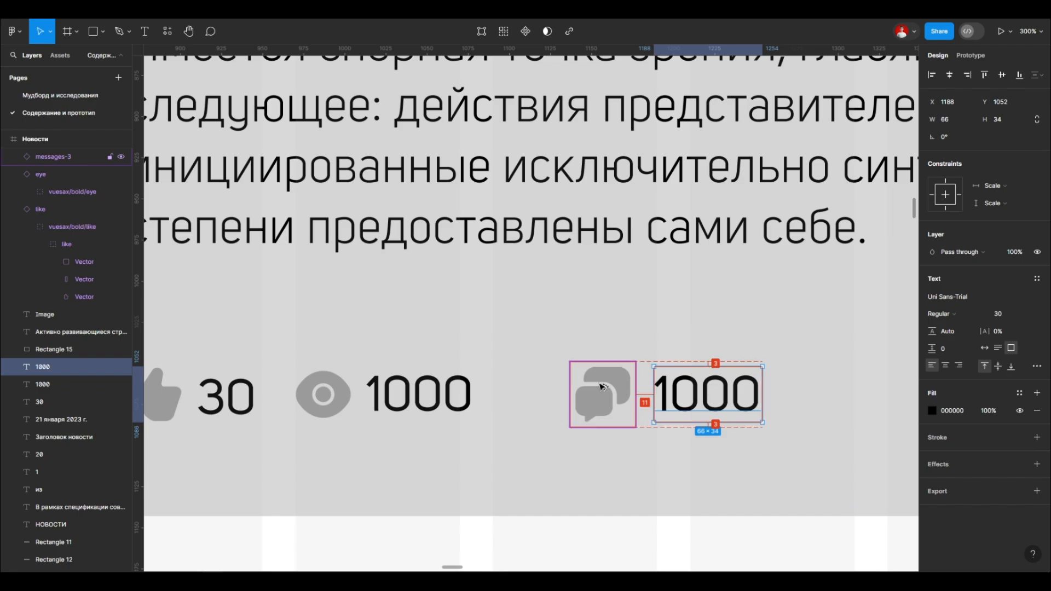
pyautogui.click(821, 383)
pyautogui.scroll(2, 821, 383)
pyautogui.doubleClick(663, 395)
pyautogui.write('10')
pyautogui.doubleClick(738, 398)
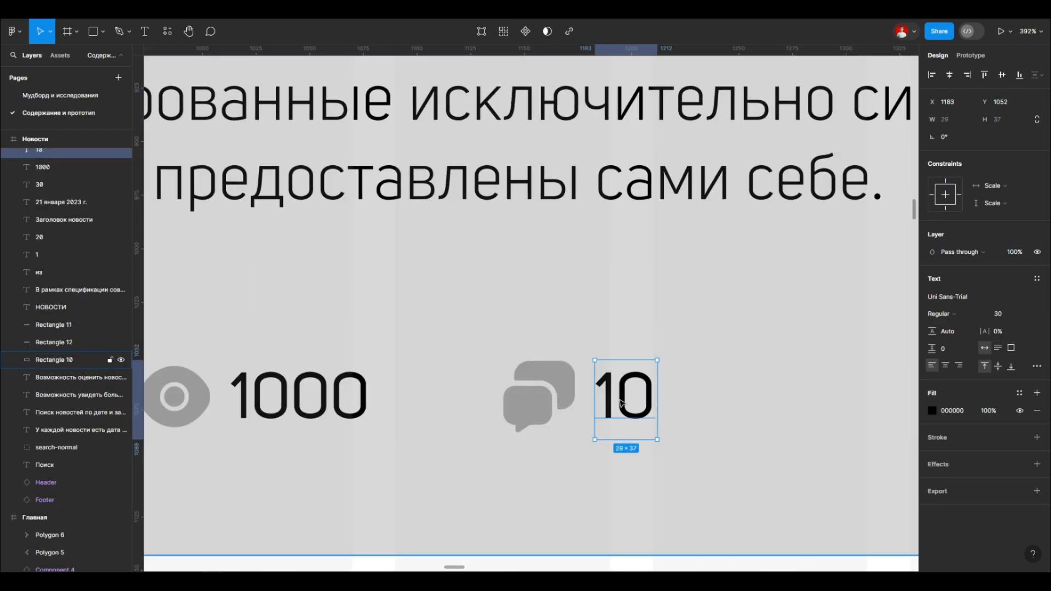
# Step: Try to space all three icons and their counters evenly at 6 px
pyautogui.click(536, 468)
pyautogui.scroll(-5, 533, 469)
pyautogui.scroll(-3, 481, 438)
pyautogui.scroll(3, 453, 459)
pyautogui.moveTo(326, 453); pyautogui.dragTo(613, 401)
pyautogui.click(589, 413)
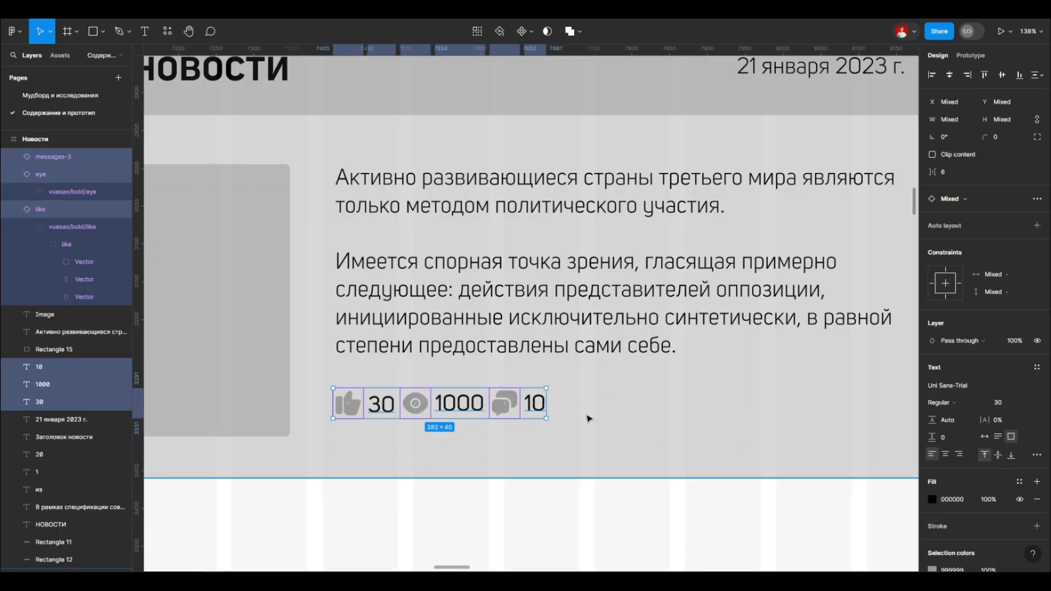
pyautogui.hotkey('ctrl', 'z')
# Step: Move the messages icon and its "10" counter closer to the "1000" counter
pyautogui.click(531, 434)
pyautogui.moveTo(531, 433); pyautogui.dragTo(606, 385)
pyautogui.moveTo(546, 406); pyautogui.dragTo(517, 406)
# Step: Move the whole row of icons and counters down to align with the picture placeholder's bottom edge
pyautogui.scroll(-4, 492, 465)
pyautogui.click(389, 472)
pyautogui.moveTo(389, 471); pyautogui.dragTo(547, 442)
pyautogui.moveTo(475, 458); pyautogui.dragTo(475, 474)
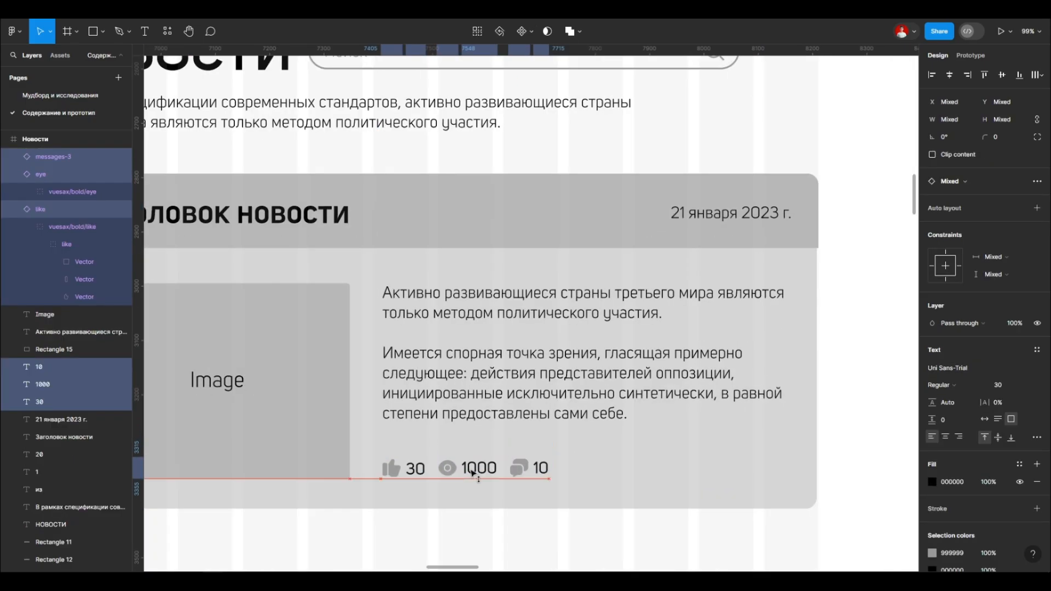
pyautogui.scroll(-4, 596, 471)
pyautogui.click(609, 484)
# Step: Examine the Новости page layout with the icon and counter row in the news block
pyautogui.scroll(-6, 600, 331)
pyautogui.scroll(5, 598, 229)
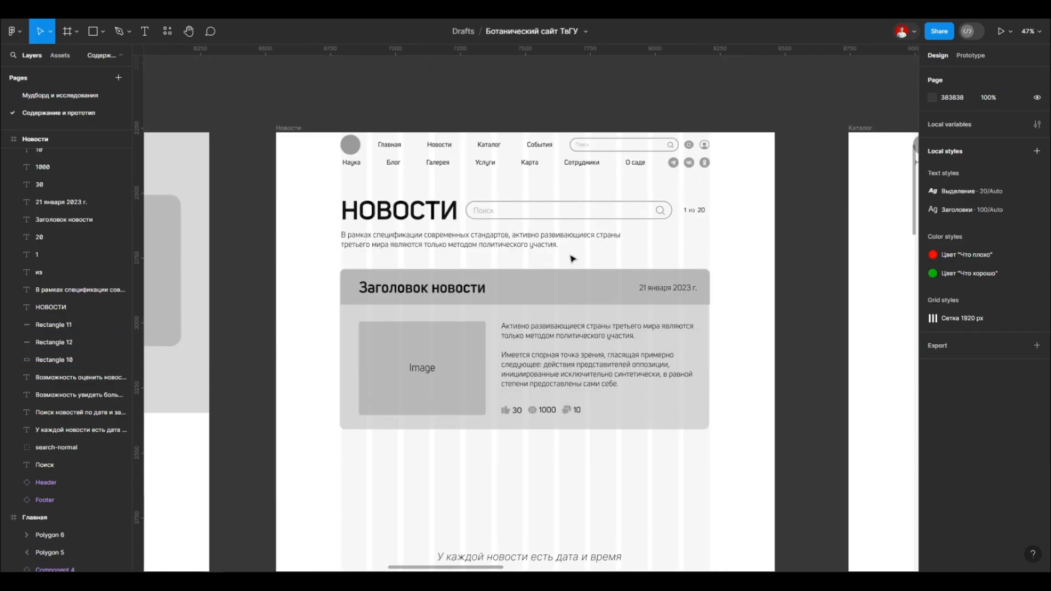
pyautogui.scroll(-1, 556, 290)
pyautogui.scroll(-5, 554, 297)
pyautogui.scroll(3, 381, 230)
pyautogui.scroll(-3, 381, 230)
pyautogui.scroll(5, 586, 248)
pyautogui.scroll(-1, 570, 328)
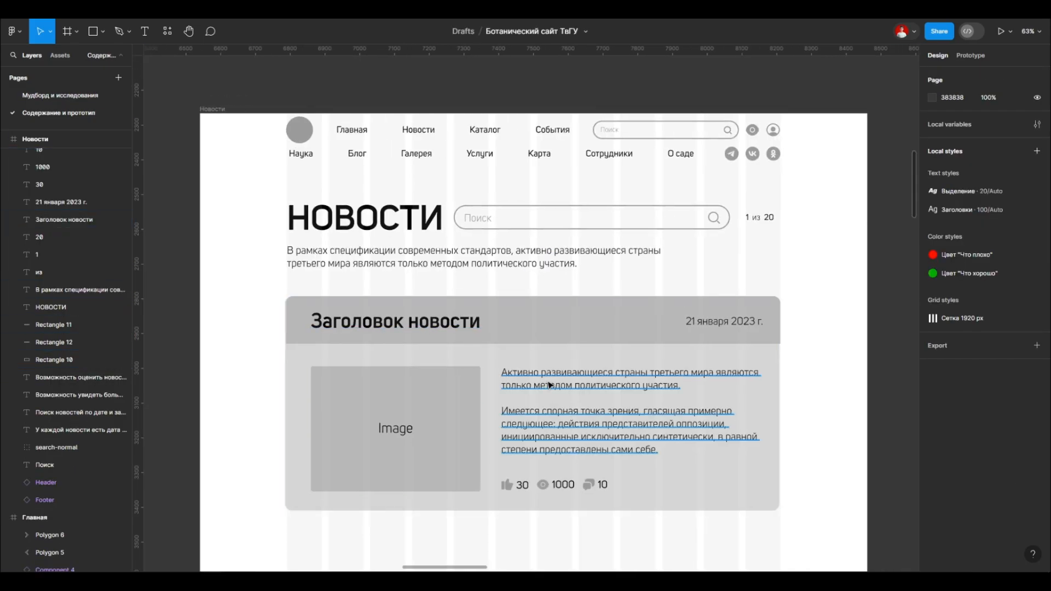
# Step: Try a different font on the news body text and widen its text box slightly
pyautogui.click(551, 387)
pyautogui.click(958, 296)
pyautogui.click(823, 351)
pyautogui.moveTo(763, 396); pyautogui.dragTo(778, 396)
pyautogui.click(820, 396)
# Step: Try the different font on the "30", "1000" and "10" counters as well
pyautogui.click(493, 465)
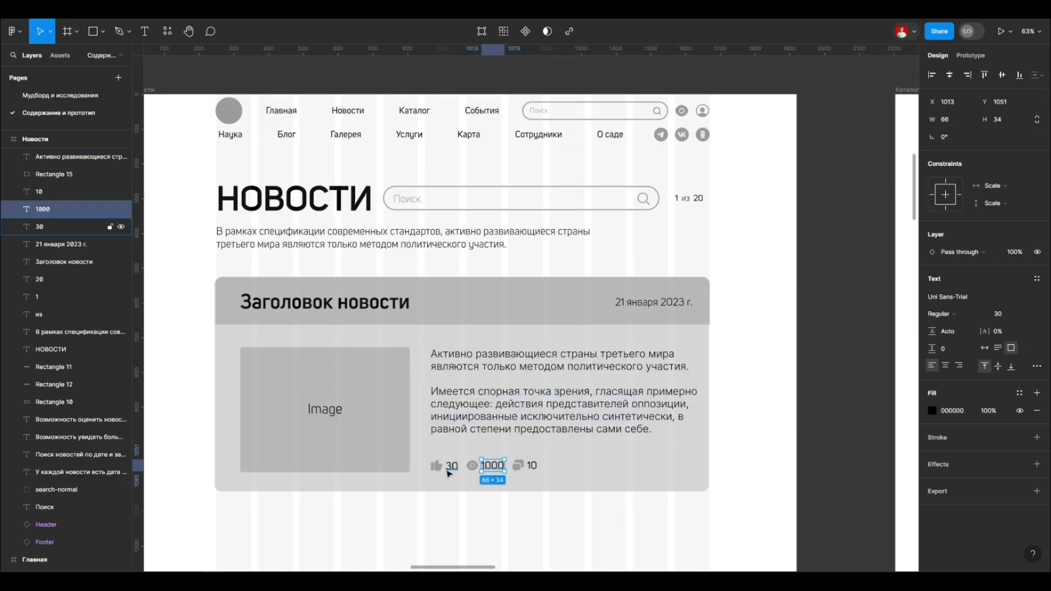
pyautogui.keyDown('shift'); pyautogui.click(449, 466); pyautogui.keyUp('shift')
pyautogui.keyDown('shift'); pyautogui.click(531, 465); pyautogui.keyUp('shift')
pyautogui.click(942, 358)
pyautogui.click(947, 341)
pyautogui.click(823, 351)
pyautogui.scroll(1, 488, 479)
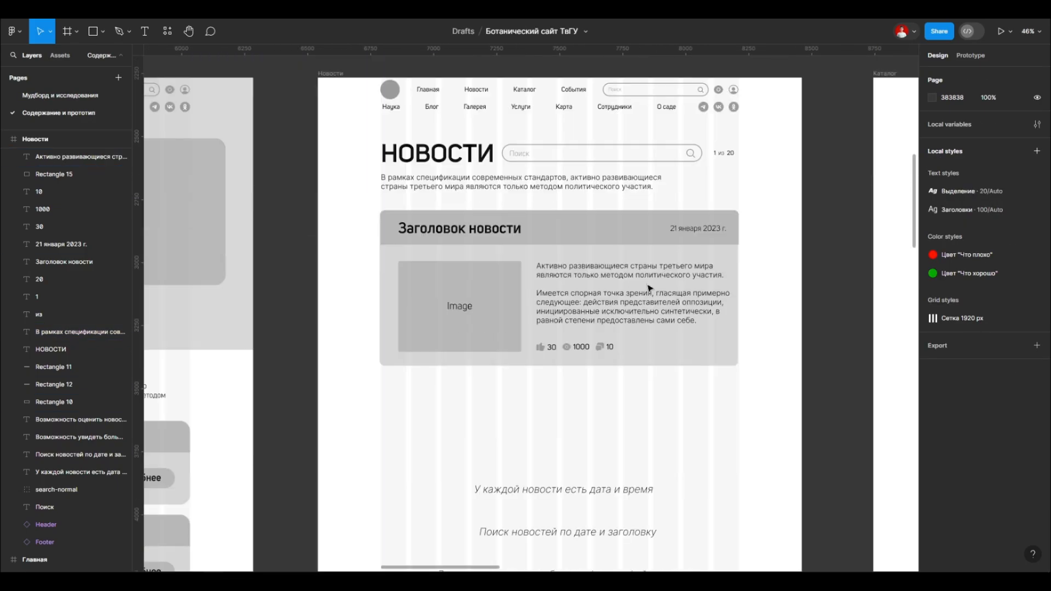
# Step: Undo the font changes on the news text and counters
pyautogui.hotkey('ctrl', 'shift', 'z')
pyautogui.hotkey('ctrl', 'shift', 'z')
pyautogui.hotkey('ctrl', 'shift', 'z')
pyautogui.hotkey('ctrl', 'shift', 'z')
pyautogui.hotkey('ctrl', 'shift', 'z')
# Step: Place a share icon with the counter 40 in the news block's lower right corner
pyautogui.scroll(5, 651, 306)
pyautogui.moveTo(518, 364); pyautogui.dragTo(564, 475)
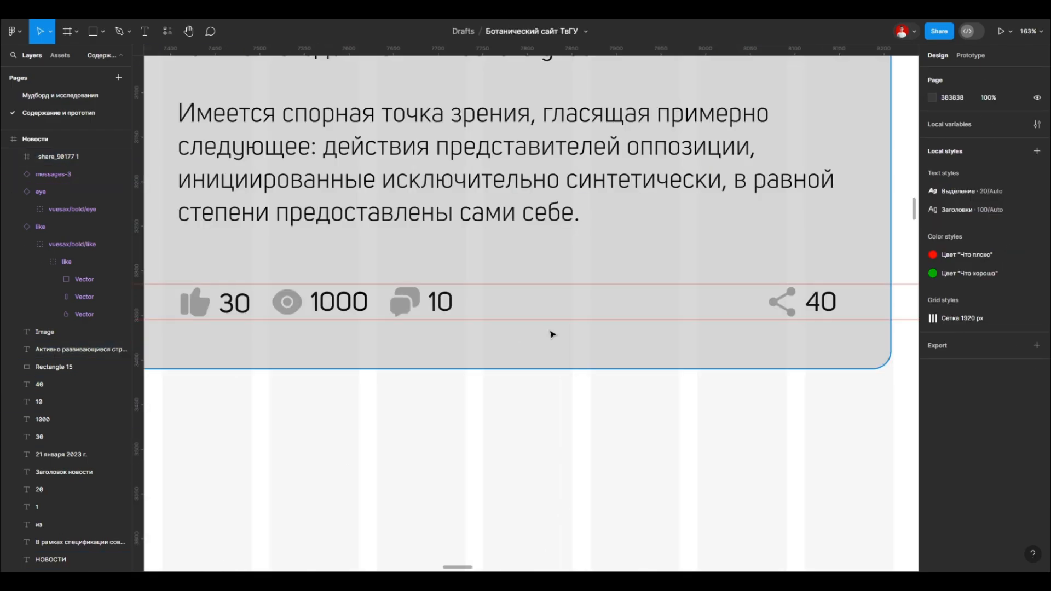
# Step: Delete the horizontal ruler guides across the news block and slightly narrow the body text box
pyautogui.scroll(-3, 586, 323)
pyautogui.click(584, 302)
pyautogui.press('Delete')
pyautogui.click(584, 322)
pyautogui.press('Delete')
pyautogui.scroll(-1, 557, 281)
pyautogui.click(556, 281)
pyautogui.moveTo(769, 256); pyautogui.dragTo(759, 256)
pyautogui.click(822, 262)
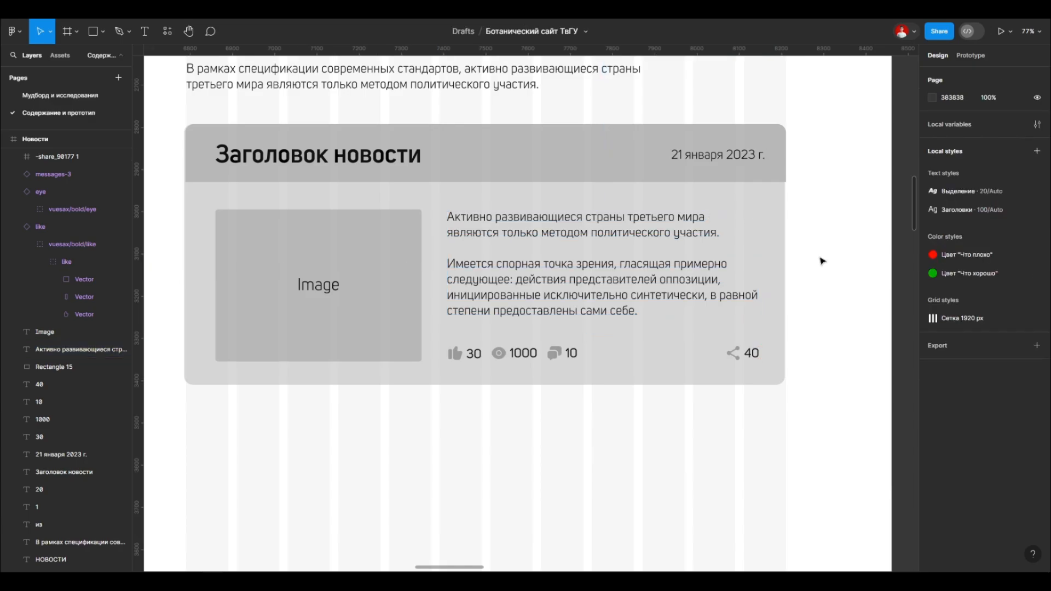
# Step: Check the news block's layout and compare its counters with the news card reference on the Мудборд и исследования page
pyautogui.scroll(-6, 331, 405)
pyautogui.scroll(6, 666, 261)
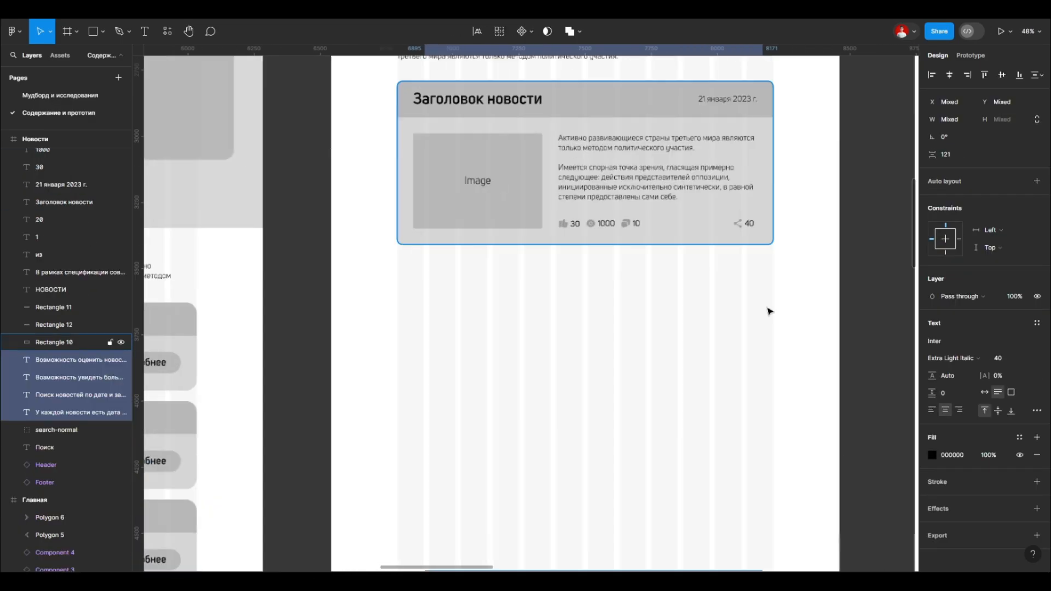
pyautogui.scroll(3, 767, 310)
pyautogui.click(750, 350)
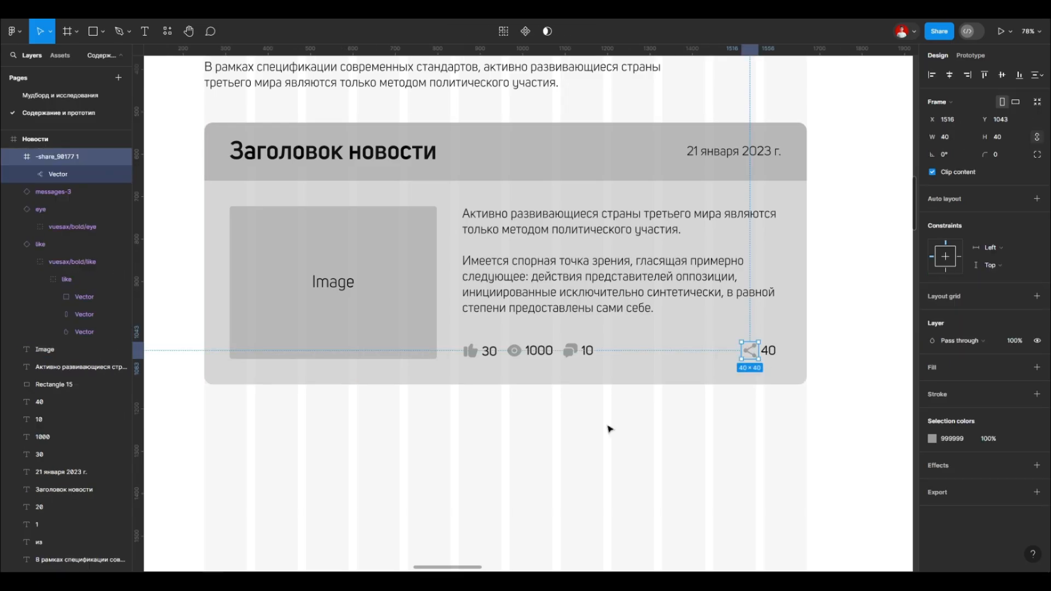
pyautogui.click(609, 418)
pyautogui.scroll(-1, 563, 316)
pyautogui.scroll(-1, 563, 316)
pyautogui.scroll(-1, 612, 297)
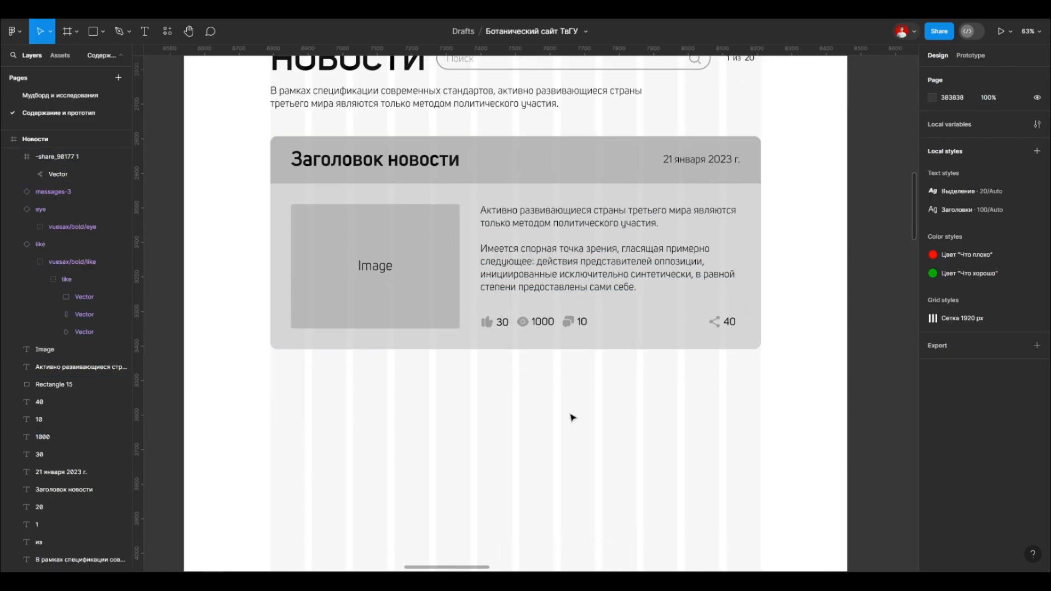
pyautogui.scroll(3, 569, 417)
pyautogui.scroll(-1, 570, 417)
pyautogui.scroll(-1, 585, 246)
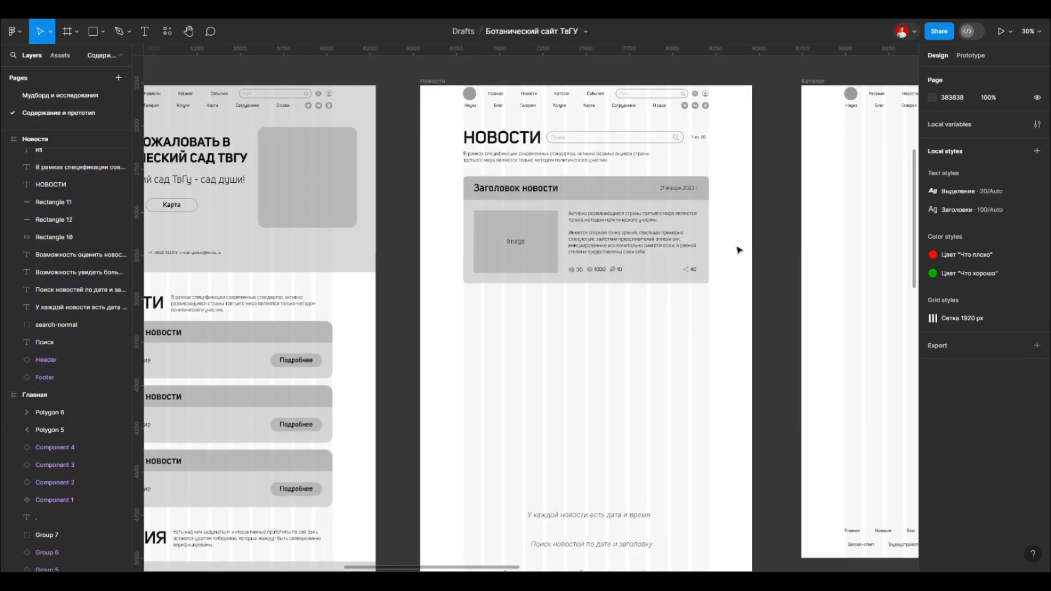
pyautogui.scroll(-2, 564, 266)
pyautogui.scroll(2, 564, 266)
# Step: Try to move the share icon and its counter closer to the other counters
pyautogui.moveTo(738, 351); pyautogui.dragTo(644, 345)
pyautogui.hotkey('ctrl', 'z')
pyautogui.click(766, 344)
pyautogui.keyDown('shift'); pyautogui.click(755, 345); pyautogui.keyUp('shift')
pyautogui.scroll(-2, 520, 397)
pyautogui.hotkey('ctrl', 'z')
pyautogui.click(609, 445)
pyautogui.scroll(-1, 610, 444)
pyautogui.scroll(2, 602, 383)
# Step: Toggle the layout grids off and back on to examine the Новости page without its columns
pyautogui.click(338, 175)
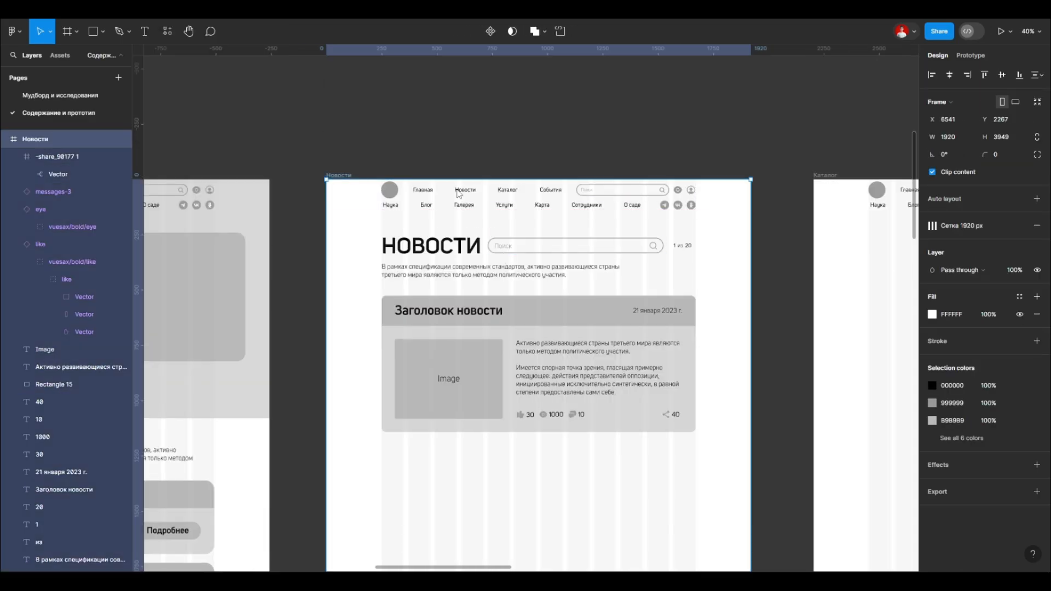
pyautogui.click(668, 159)
pyautogui.click(338, 175)
pyautogui.scroll(-2, 390, 153)
pyautogui.hotkey('shift', 'g')
pyautogui.scroll(2, 429, 221)
pyautogui.hotkey('shift', 'g')
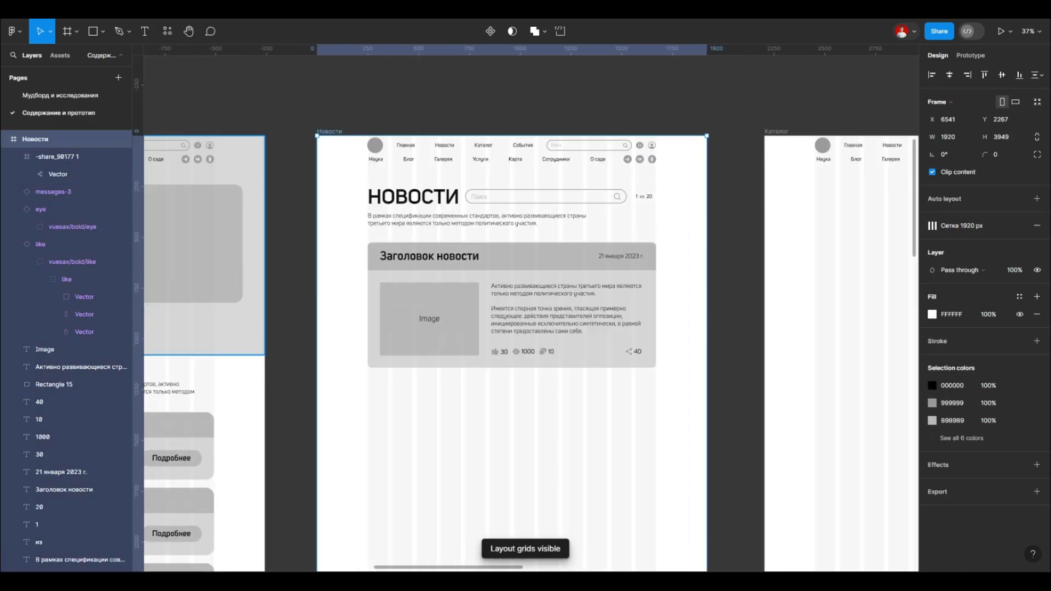
pyautogui.scroll(-4, 72, 266)
pyautogui.click(420, 486)
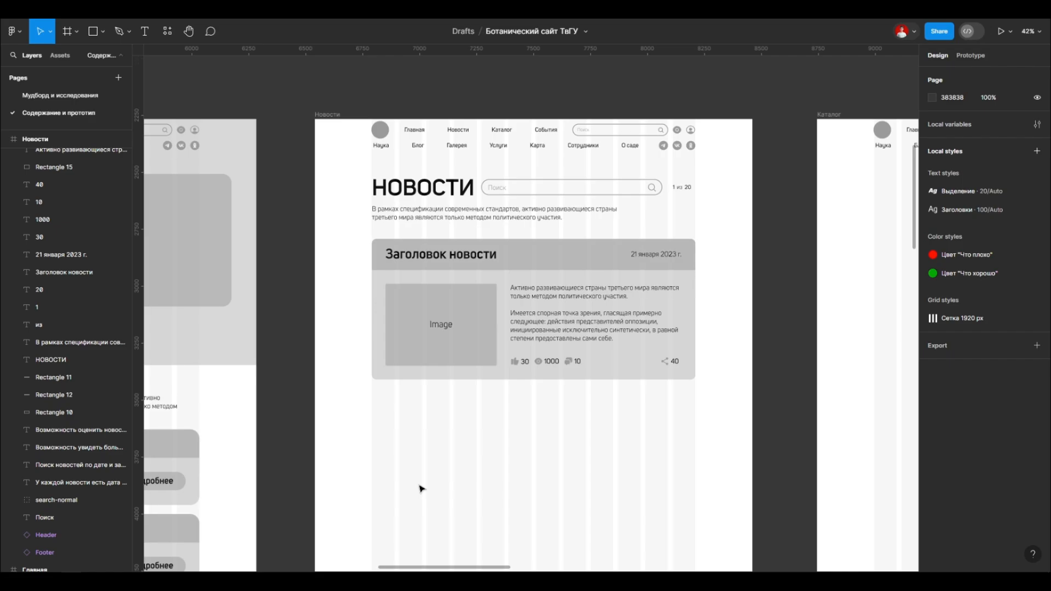
pyautogui.scroll(3, 586, 261)
pyautogui.click(507, 264)
pyautogui.click(506, 296)
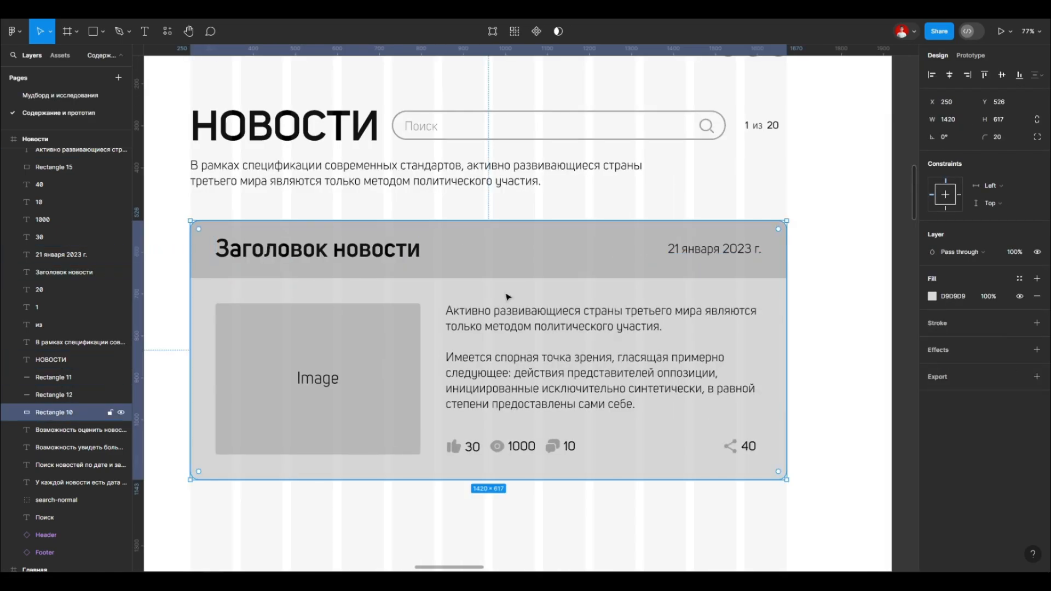
pyautogui.click(325, 381)
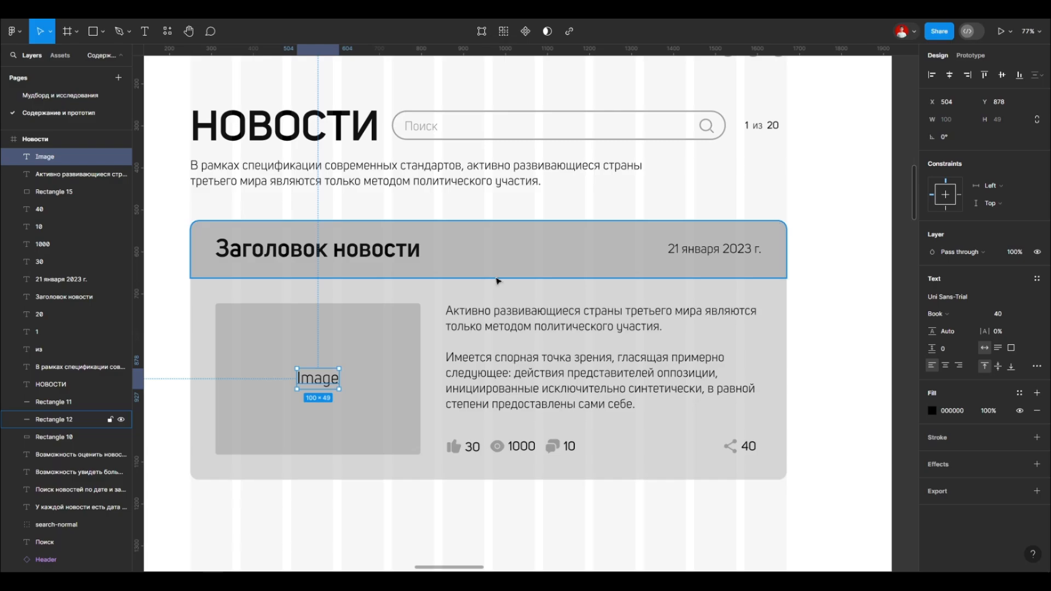
pyautogui.click(456, 451)
pyautogui.keyDown('shift'); pyautogui.click(473, 447); pyautogui.keyUp('shift')
pyautogui.click(832, 400)
pyautogui.scroll(2, 590, 451)
pyautogui.scroll(-3, 509, 283)
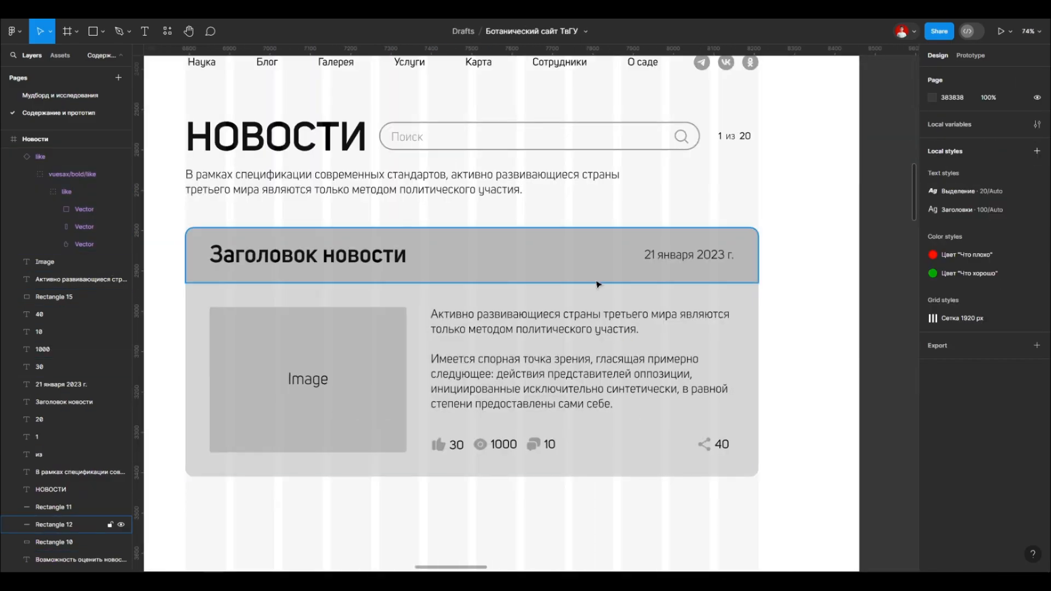
# Step: Combine the news block's header bar, title and date into one auto layout frame
pyautogui.click(405, 255)
pyautogui.keyDown('shift'); pyautogui.click(651, 257); pyautogui.keyUp('shift')
pyautogui.click(1037, 181)
pyautogui.press('Escape')
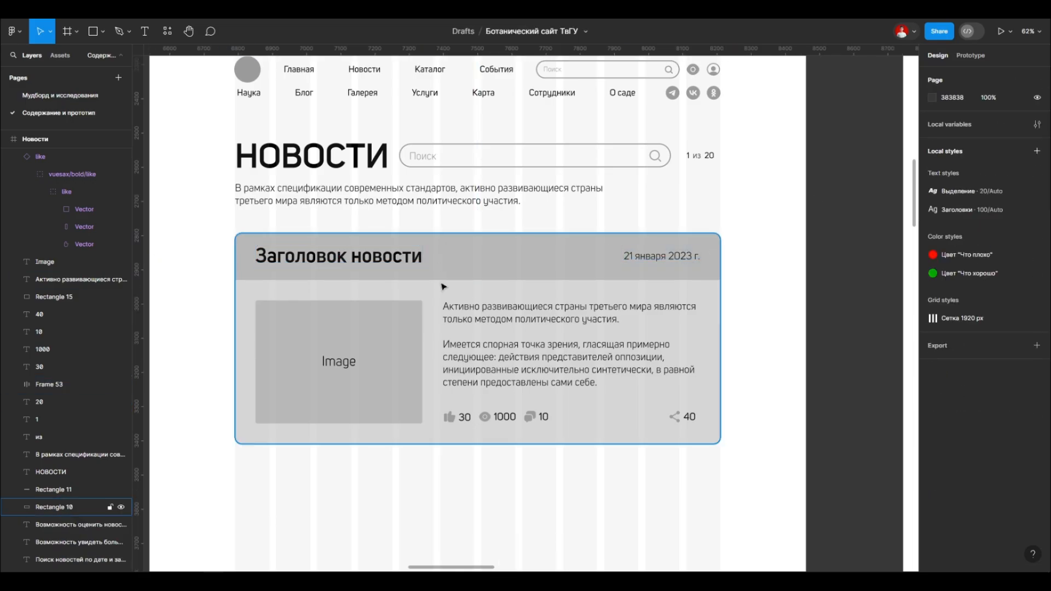
# Step: Wrap each icon with its counter (like 30, view 1000, comment 10, share 40) in its own auto layout frame
pyautogui.click(449, 417)
pyautogui.keyDown('shift'); pyautogui.click(465, 418); pyautogui.keyUp('shift')
pyautogui.click(1037, 243)
pyautogui.click(485, 417)
pyautogui.keyDown('shift'); pyautogui.click(504, 417); pyautogui.keyUp('shift')
pyautogui.click(1036, 243)
pyautogui.click(530, 417)
pyautogui.keyDown('shift'); pyautogui.click(544, 417); pyautogui.keyUp('shift')
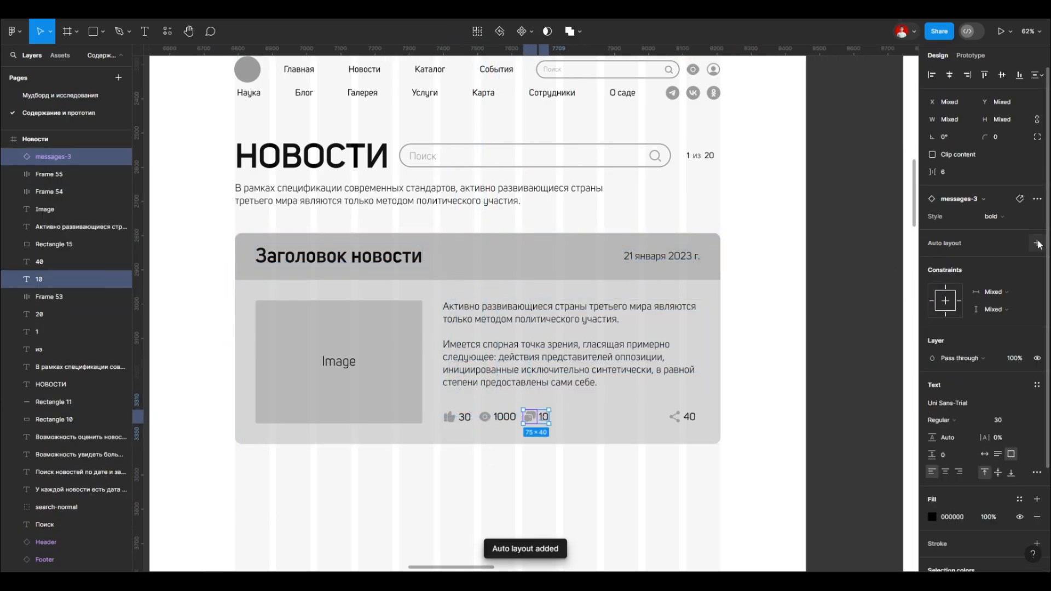
pyautogui.click(1036, 243)
pyautogui.click(674, 417)
pyautogui.keyDown('shift'); pyautogui.click(690, 417); pyautogui.keyUp('shift')
pyautogui.click(1037, 199)
# Step: Combine the like, view and comment pairs into one auto layout row and join that row with the share pair
pyautogui.click(458, 418)
pyautogui.click(1036, 233)
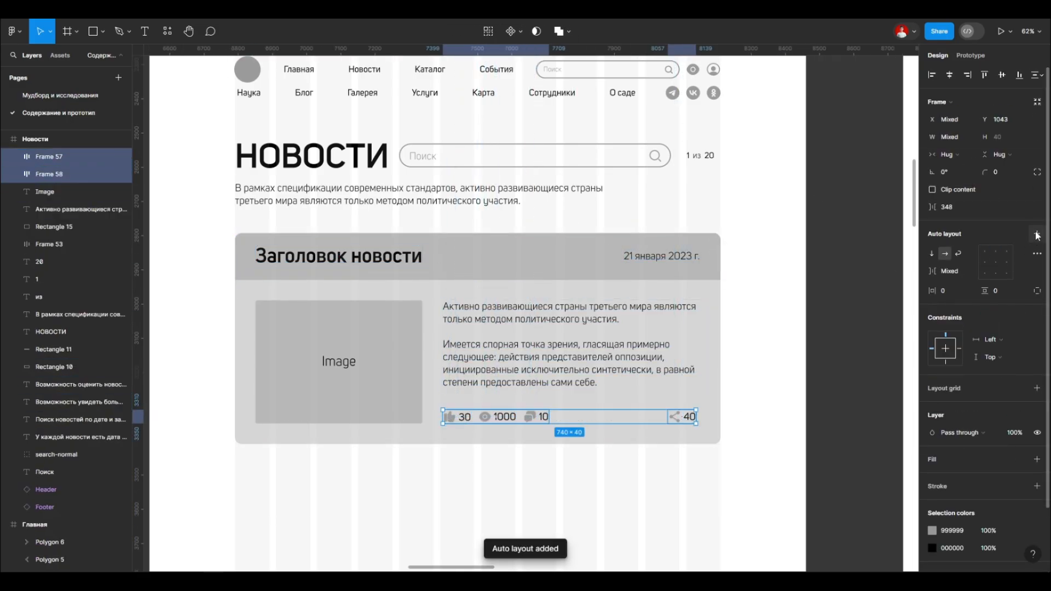
pyautogui.click(1035, 218)
# Step: Delete the Image label and put the image placeholder and the text-and-counters frame into one auto layout
pyautogui.click(347, 365)
pyautogui.press('Delete')
pyautogui.click(350, 364)
pyautogui.keyDown('shift'); pyautogui.click(530, 339); pyautogui.keyUp('shift')
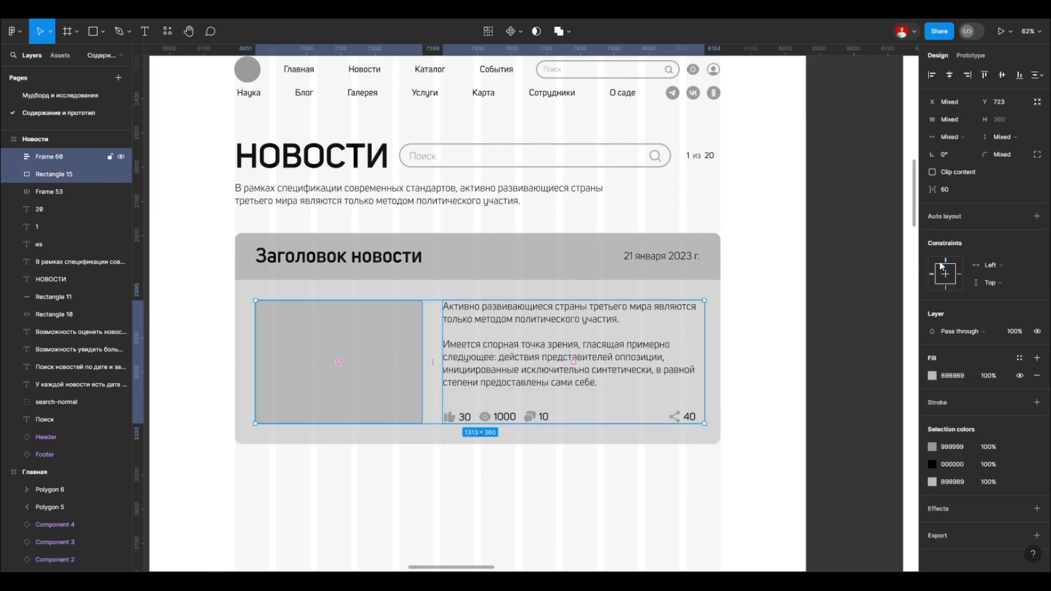
pyautogui.click(1036, 217)
pyautogui.click(797, 304)
# Step: Combine the header frame and the image-and-text frame into one vertical auto layout frame
pyautogui.click(499, 380)
pyautogui.keyDown('shift'); pyautogui.click(525, 262); pyautogui.keyUp('shift')
pyautogui.click(1036, 235)
pyautogui.hotkey('ctrl', 'z')
pyautogui.click(1036, 234)
# Step: Try to add the gray background rectangle and the news content to a common auto layout frame
pyautogui.doubleClick(482, 348)
pyautogui.click(589, 297)
pyautogui.keyDown('shift'); pyautogui.click(613, 433); pyautogui.keyUp('shift')
pyautogui.click(1035, 216)
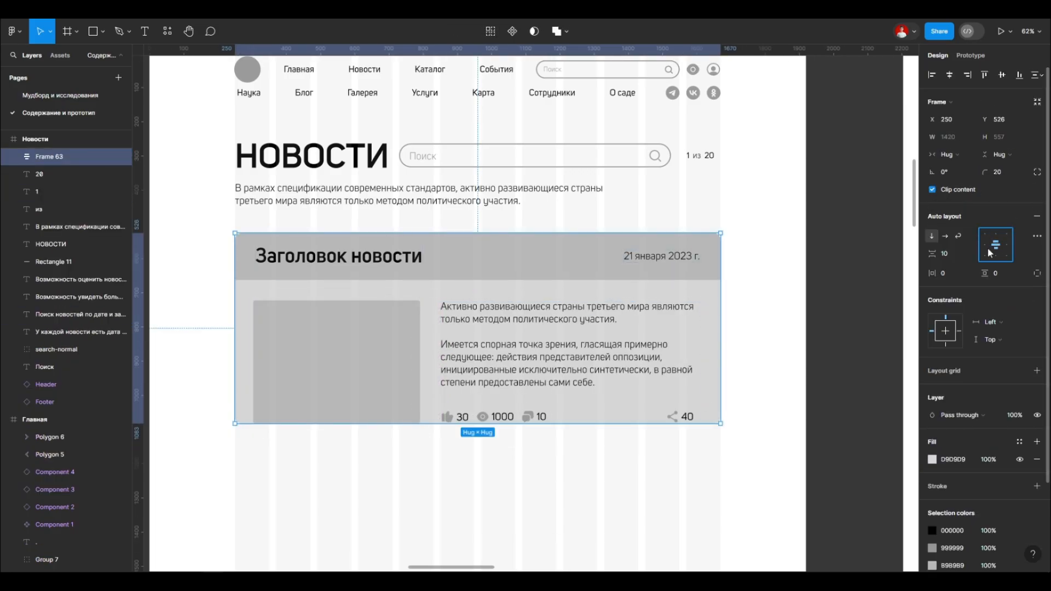
pyautogui.hotkey('ctrl', 'z')
pyautogui.click(665, 434)
# Step: Place a copy of the news block's gray background rectangle below the block
pyautogui.scroll(-5, 539, 268)
pyautogui.moveTo(530, 277); pyautogui.dragTo(523, 426)
pyautogui.hotkey('ctrl', 'z')
pyautogui.scroll(1, 542, 217)
pyautogui.scroll(3, 542, 215)
pyautogui.moveTo(512, 317); pyautogui.dragTo(514, 507)
pyautogui.scroll(-3, 445, 326)
pyautogui.scroll(-4, 446, 326)
pyautogui.moveTo(448, 434)
pyautogui.mouseDown()
pyautogui.moveTo(475, 319)
pyautogui.moveTo(474, 405)
pyautogui.mouseUp()
# Step: Draw a frame of about 1420 × 656 px below the copied rectangle and fill it with the rectangle's sampled gray
pyautogui.click(434, 319)
pyautogui.press('f')
pyautogui.moveTo(353, 266); pyautogui.dragTo(566, 365)
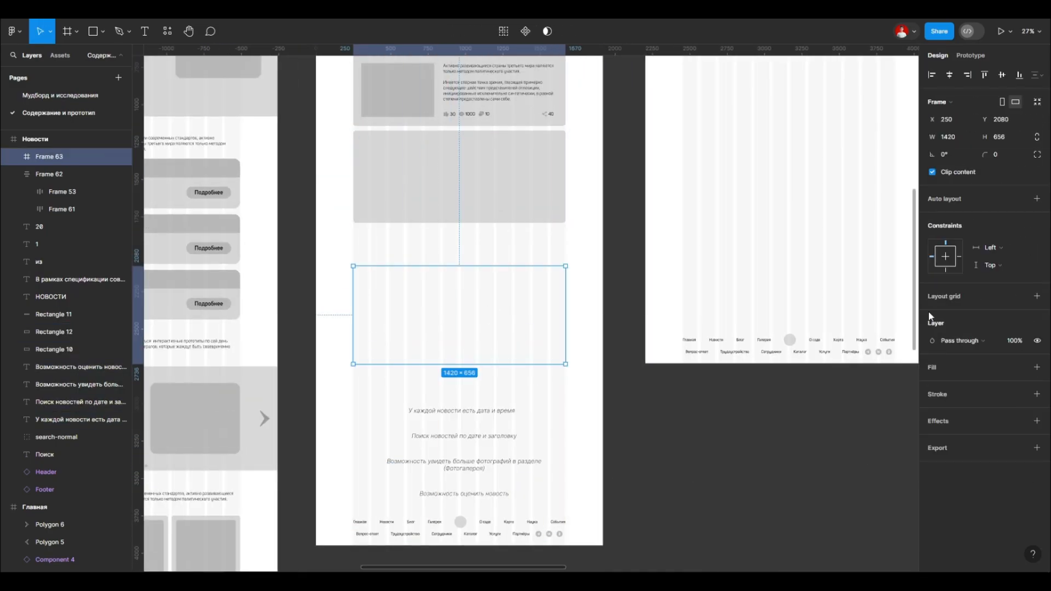
pyautogui.click(932, 366)
pyautogui.press('i')
pyautogui.click(456, 192)
# Step: Set the new frame's height to 617 px and its corner radius to 20
pyautogui.scroll(3, 422, 280)
pyautogui.click(454, 170)
pyautogui.write('617')
pyautogui.press('Return')
pyautogui.scroll(3, 520, 314)
pyautogui.click(521, 314)
pyautogui.click(513, 477)
pyautogui.click(998, 155)
pyautogui.write('20')
# Step: Delete the copied gray rectangle and move the new gray frame up beneath the news block
pyautogui.click(502, 340)
pyautogui.press('Delete')
pyautogui.moveTo(469, 480); pyautogui.dragTo(469, 304)
# Step: Move the auto layout news content into the new gray frame, aligned to the frame's upper edge
pyautogui.moveTo(479, 187); pyautogui.dragTo(480, 325)
pyautogui.click(622, 331)
pyautogui.click(614, 330)
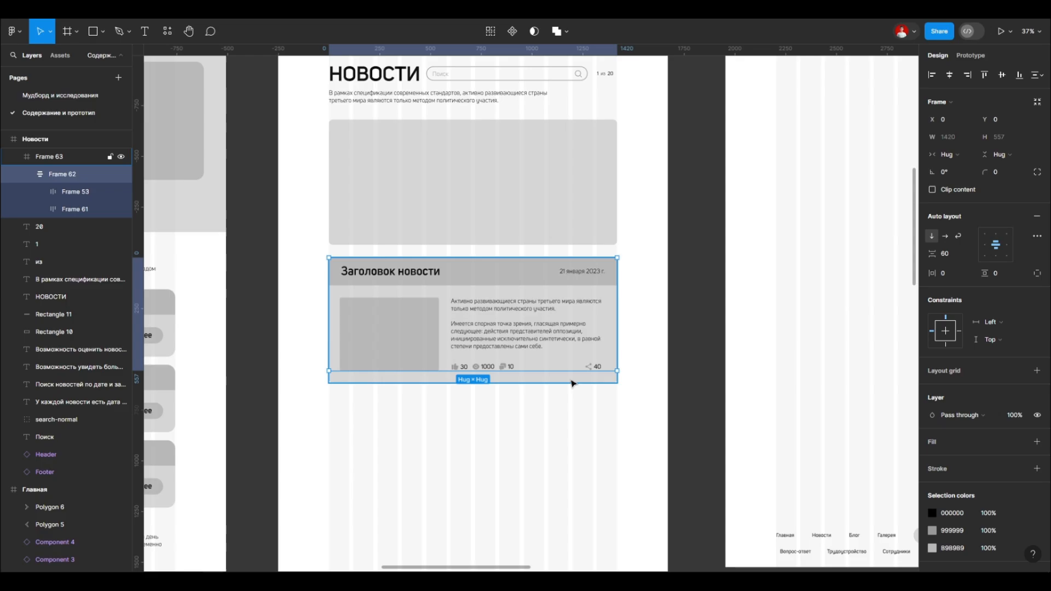
pyautogui.hotkey('shift', 'a')
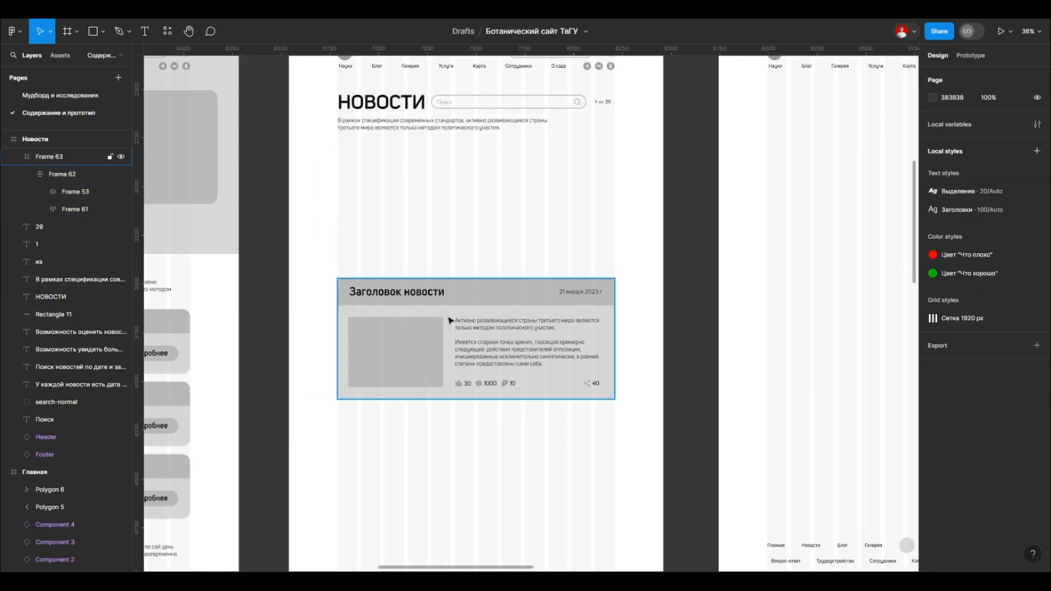
pyautogui.hotkey('ctrl', 'z')
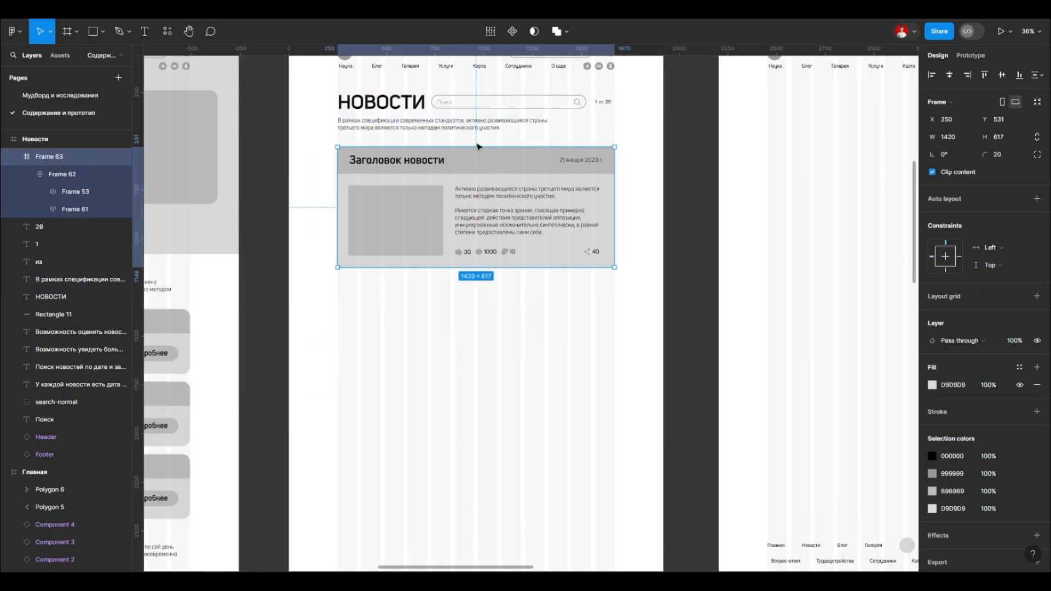
# Step: Try the Hug contents width on the news block's header frame
pyautogui.scroll(5, 401, 210)
pyautogui.doubleClick(400, 209)
pyautogui.doubleClick(400, 209)
pyautogui.doubleClick(401, 209)
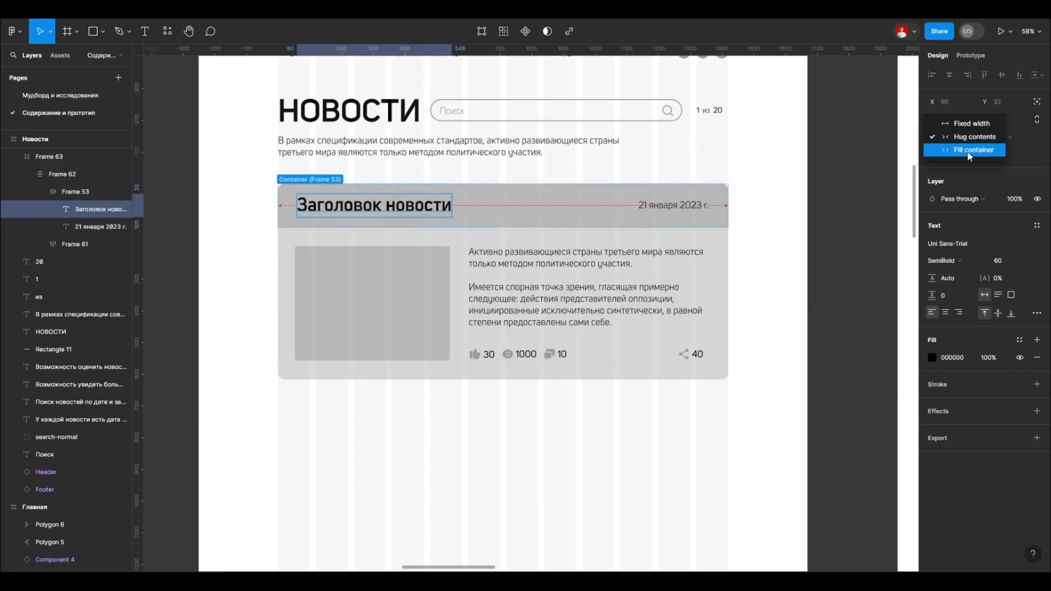
pyautogui.press('Escape')
pyautogui.click(954, 154)
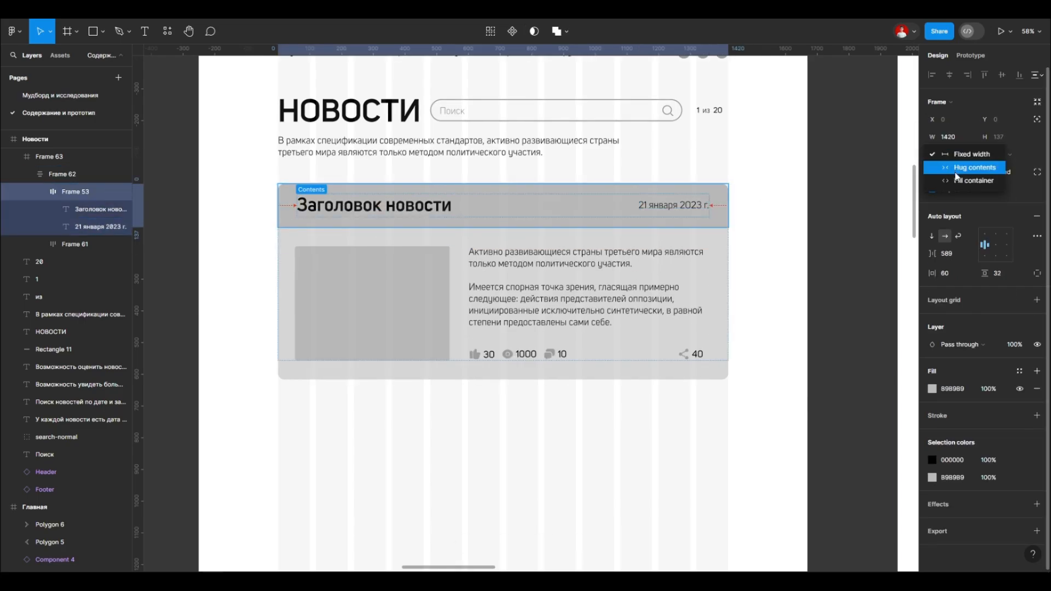
pyautogui.click(951, 156)
pyautogui.click(963, 169)
pyautogui.click(764, 197)
# Step: Try the Fill container width and manual widening on the news title's text box in the header
pyautogui.doubleClick(705, 201)
pyautogui.doubleClick(702, 201)
pyautogui.doubleClick(674, 205)
pyautogui.click(952, 137)
pyautogui.click(374, 205)
pyautogui.moveTo(452, 205)
pyautogui.mouseDown()
pyautogui.moveTo(410, 207)
pyautogui.moveTo(467, 208)
pyautogui.mouseUp()
pyautogui.click(985, 295)
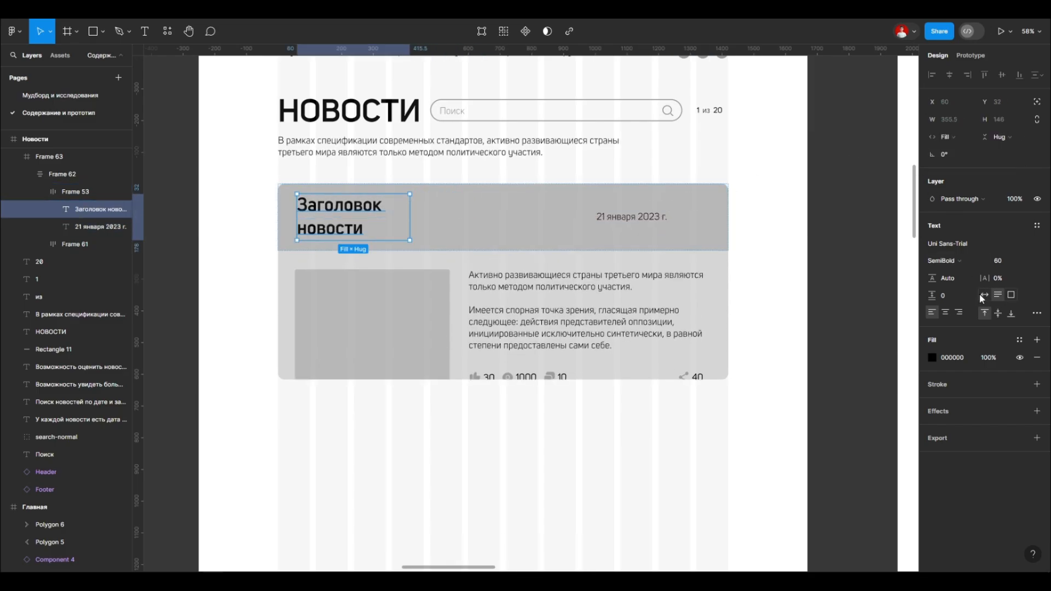
pyautogui.moveTo(452, 206); pyautogui.dragTo(516, 205)
pyautogui.hotkey('ctrl', 'z')
# Step: Widen the news title's text box to 672 px and try the Fill container width on the date
pyautogui.click(484, 206)
pyautogui.doubleClick(432, 205)
pyautogui.moveTo(451, 204); pyautogui.dragTo(478, 203)
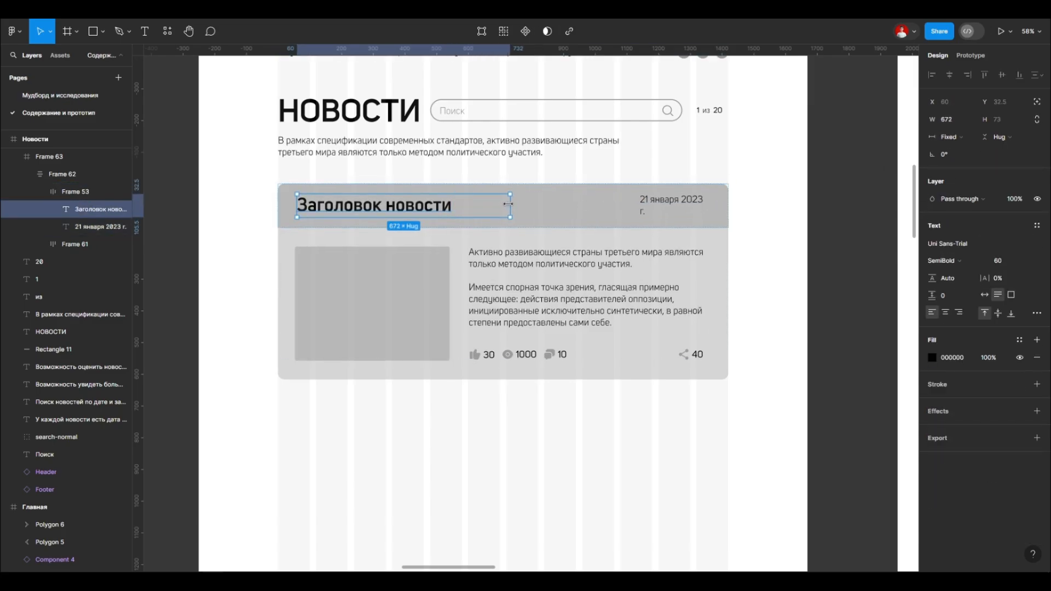
pyautogui.click(448, 204)
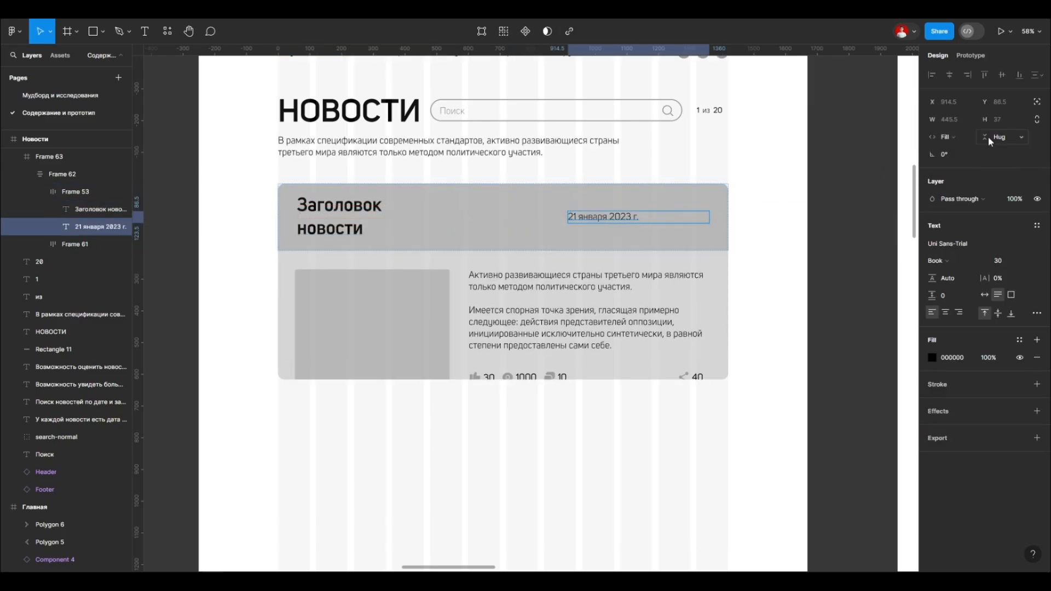
pyautogui.click(420, 208)
# Step: Try the Fill container width on the news block's header frame and check its item spacing
pyautogui.click(719, 204)
pyautogui.click(948, 155)
pyautogui.click(956, 187)
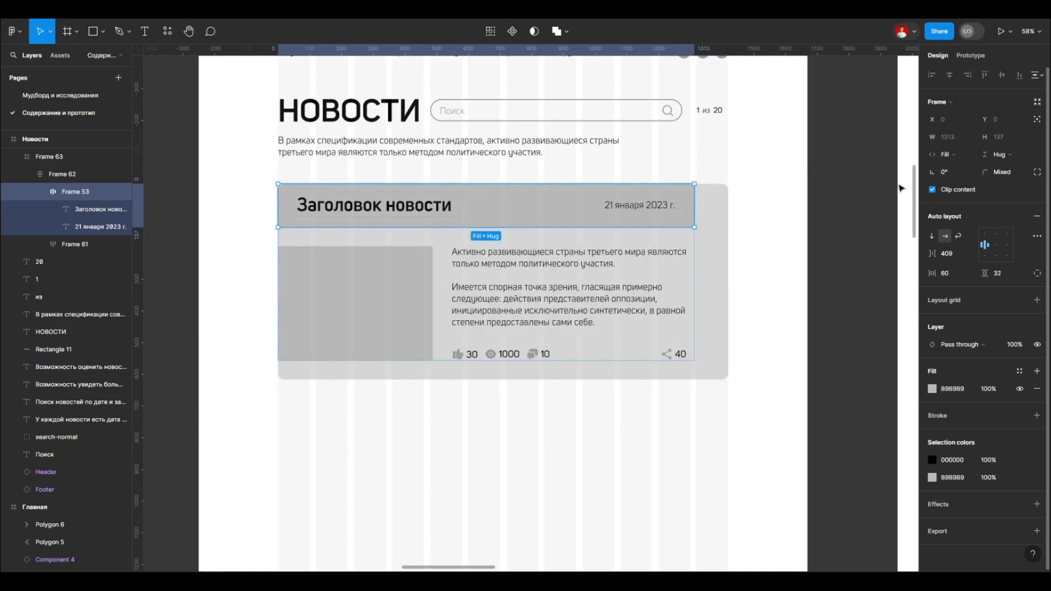
pyautogui.click(479, 206)
pyautogui.click(692, 193)
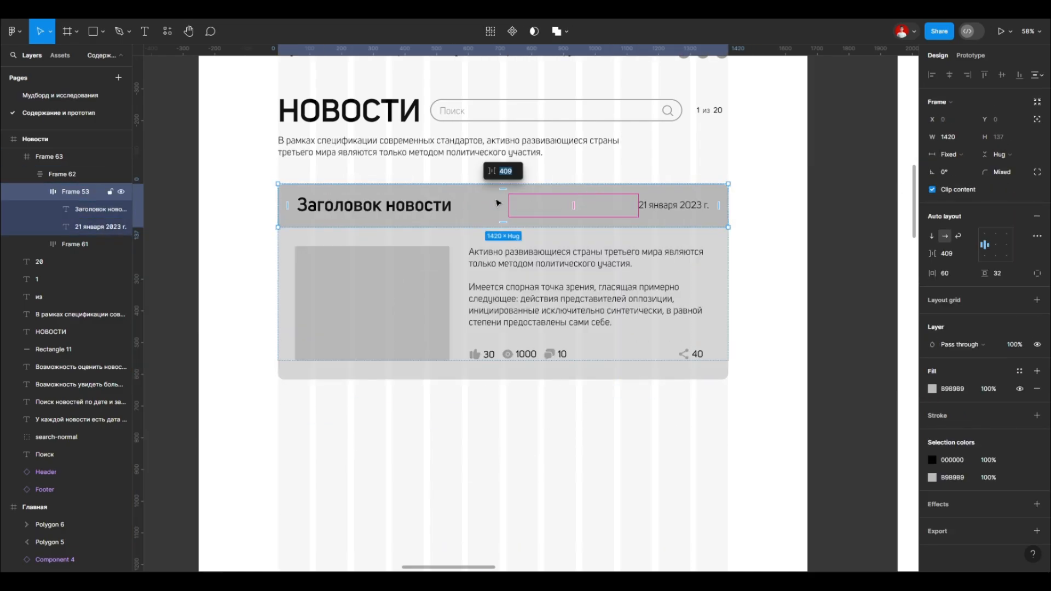
pyautogui.press('Return')
pyautogui.click(767, 223)
# Step: Try to narrow the header frame strongly to test how the title and date adapt
pyautogui.doubleClick(681, 207)
pyautogui.doubleClick(680, 206)
pyautogui.press('Escape')
pyautogui.tripleClick(672, 212)
pyautogui.moveTo(727, 206); pyautogui.dragTo(443, 206)
pyautogui.hotkey('ctrl', 'z')
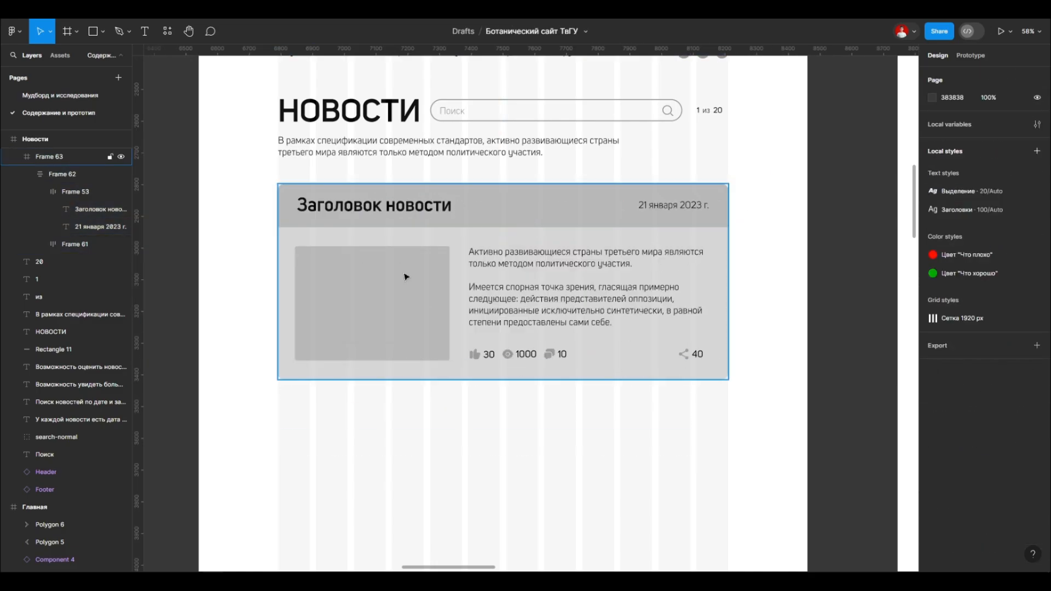
# Step: Set the width of the news block's image placeholder to Fill container
pyautogui.doubleClick(405, 275)
pyautogui.doubleClick(517, 290)
pyautogui.doubleClick(517, 290)
pyautogui.click(852, 290)
pyautogui.doubleClick(384, 302)
pyautogui.doubleClick(385, 303)
pyautogui.doubleClick(384, 303)
pyautogui.click(959, 137)
pyautogui.click(960, 153)
# Step: Set the width of the news paragraph's text box to Fill container
pyautogui.click(511, 279)
pyautogui.doubleClick(511, 279)
pyautogui.click(966, 136)
pyautogui.click(967, 163)
# Step: Try the Fill container width and vertical middle alignment on the like counter's number
pyautogui.doubleClick(584, 286)
pyautogui.scroll(2, 495, 356)
pyautogui.doubleClick(450, 358)
pyautogui.doubleClick(449, 358)
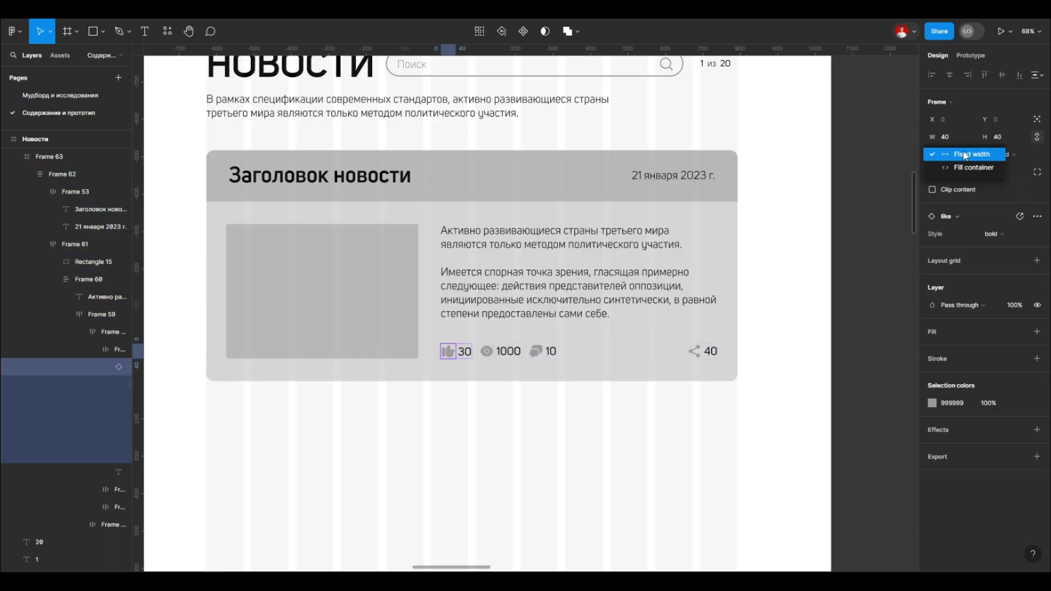
pyautogui.press('Tab')
pyautogui.click(986, 156)
pyautogui.scroll(5, 482, 372)
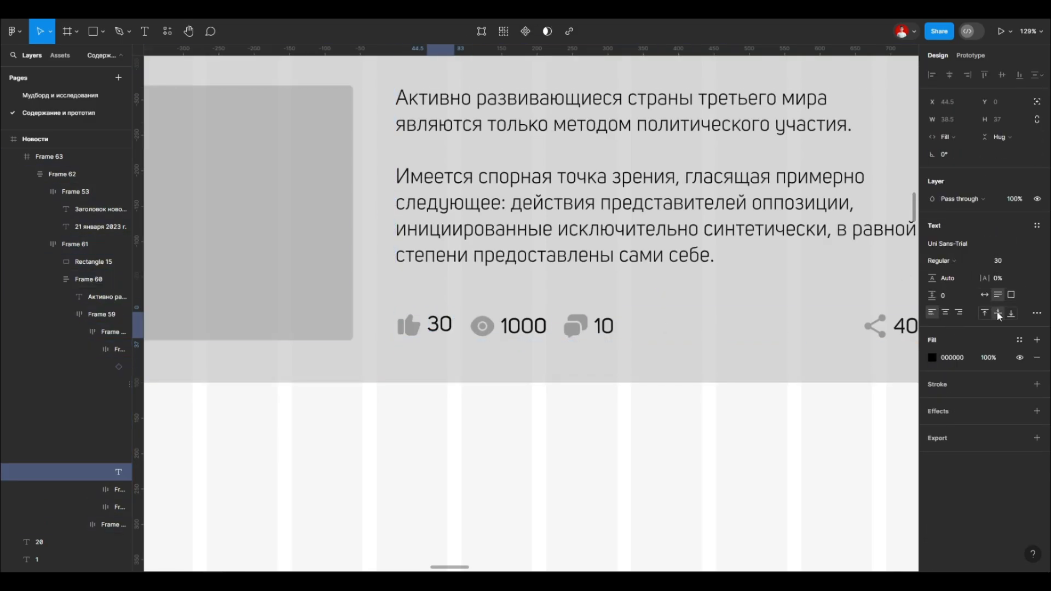
# Step: Try a fixed text box of 36 × 37 px for the like counter's number
pyautogui.click(417, 325)
pyautogui.doubleClick(416, 325)
pyautogui.doubleClick(417, 326)
pyautogui.click(996, 245)
pyautogui.doubleClick(421, 330)
pyautogui.doubleClick(414, 325)
pyautogui.doubleClick(438, 325)
pyautogui.scroll(5, 433, 325)
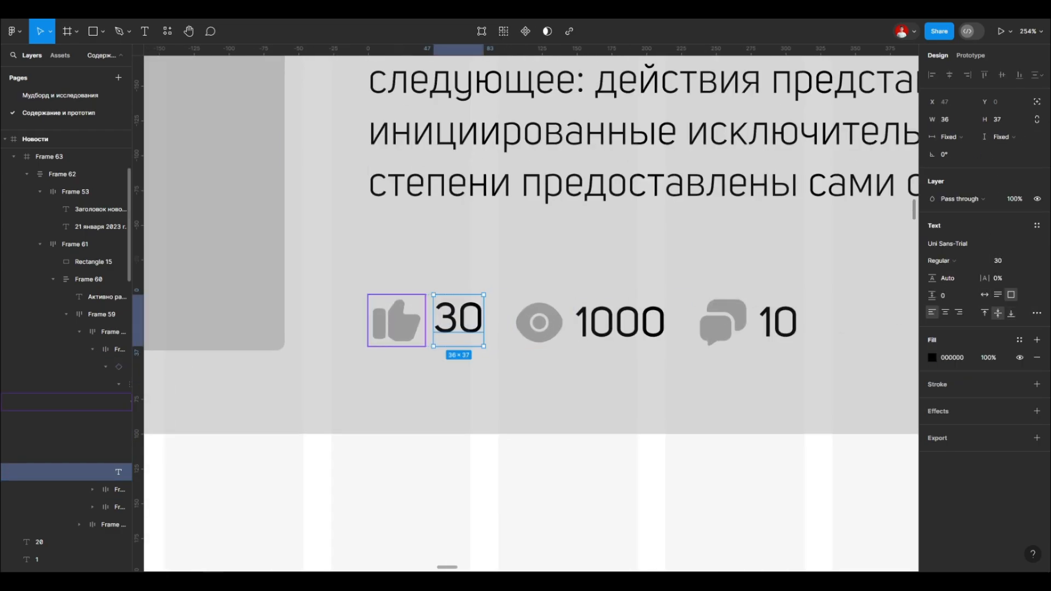
pyautogui.scroll(-8, 427, 359)
pyautogui.click(516, 437)
pyautogui.hscroll(-1, 516, 436)
pyautogui.hscroll(-1, 570, 214)
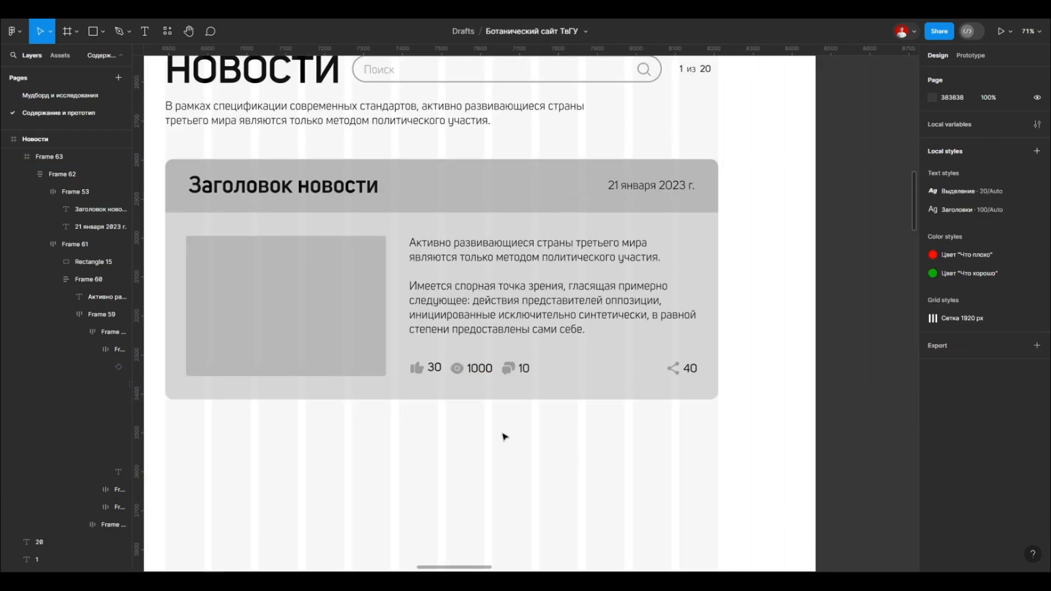
# Step: Try to narrow the counters row slightly from its share counter end and undo it
pyautogui.doubleClick(351, 284)
pyautogui.doubleClick(352, 284)
pyautogui.doubleClick(438, 307)
pyautogui.click(692, 367)
pyautogui.scroll(2, 696, 365)
pyautogui.moveTo(697, 370); pyautogui.dragTo(690, 369)
pyautogui.hotkey('ctrl', 'z')
# Step: Try the Fill container width on the group of like, view and comment counters
pyautogui.doubleClick(464, 370)
pyautogui.click(950, 155)
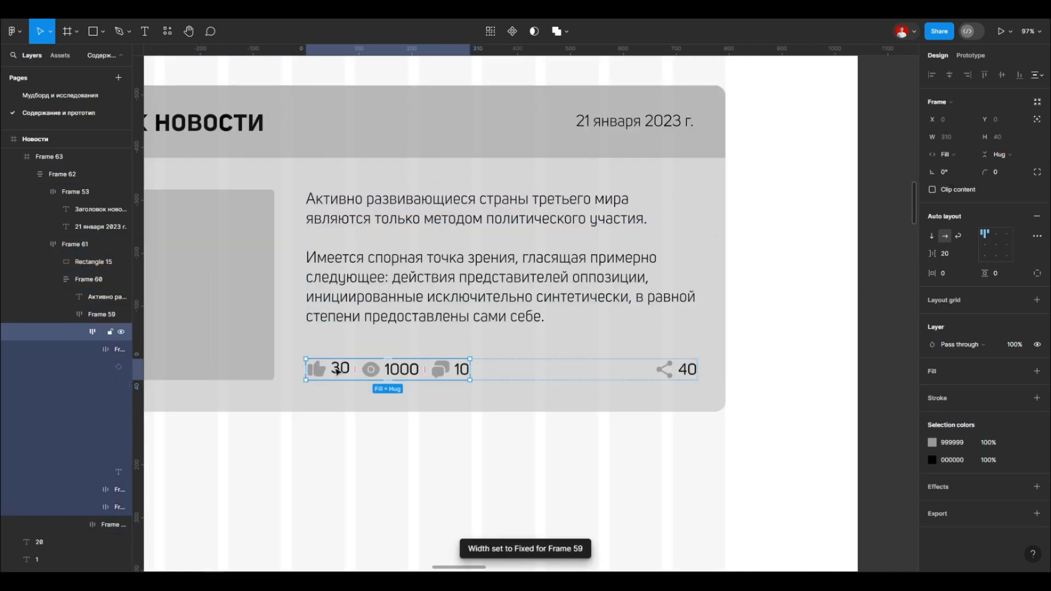
pyautogui.doubleClick(396, 374)
pyautogui.doubleClick(340, 369)
pyautogui.scroll(5, 351, 370)
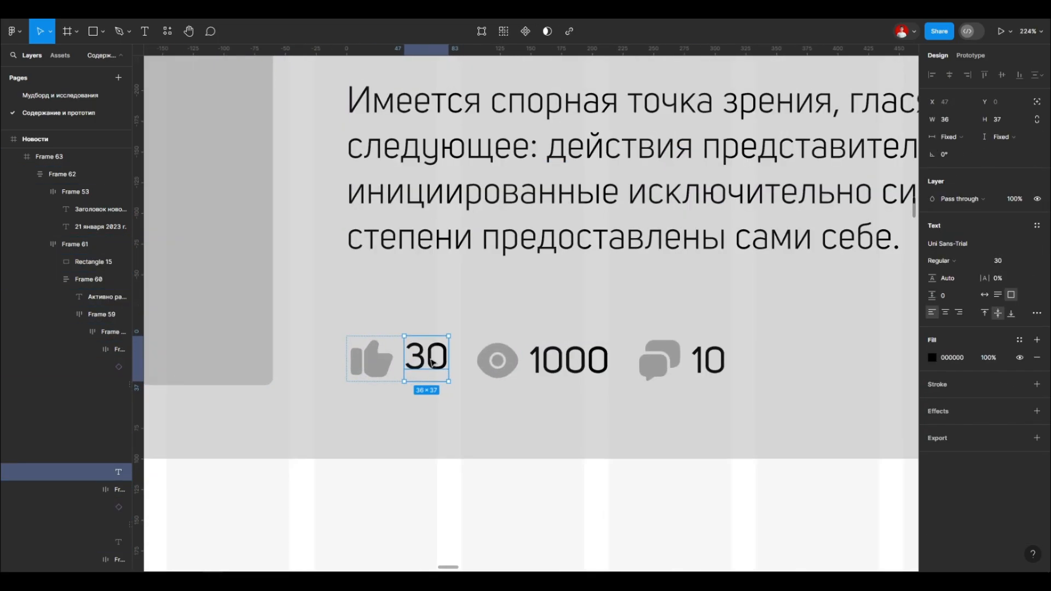
# Step: Undo the recent sizing and alignment changes on the counters and the like counter's number
pyautogui.scroll(-5, 361, 350)
pyautogui.click(459, 322)
pyautogui.doubleClick(459, 324)
pyautogui.hotkey('ctrl', 'z')
pyautogui.hotkey('ctrl', 'z')
pyautogui.hotkey('ctrl', 'z')
pyautogui.hotkey('ctrl', 'z')
pyautogui.hotkey('ctrl', 'z')
pyautogui.hotkey('ctrl', 'z')
pyautogui.hotkey('ctrl', 'z')
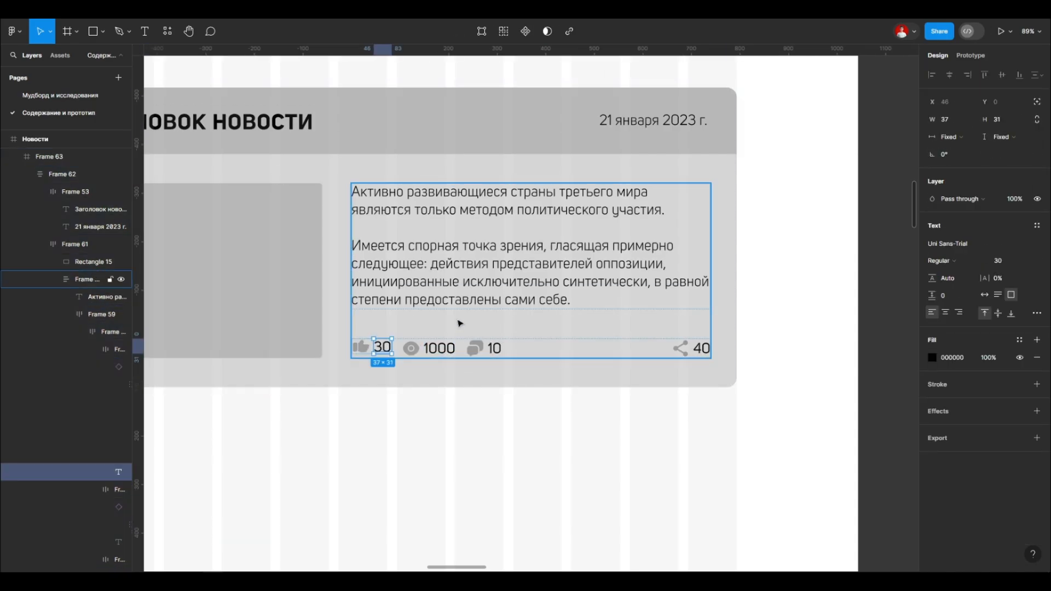
# Step: Try a different width sizing on the news block's header frame and undo it
pyautogui.press('Escape')
pyautogui.scroll(-5, 485, 232)
pyautogui.doubleClick(460, 213)
pyautogui.doubleClick(460, 213)
pyautogui.click(967, 158)
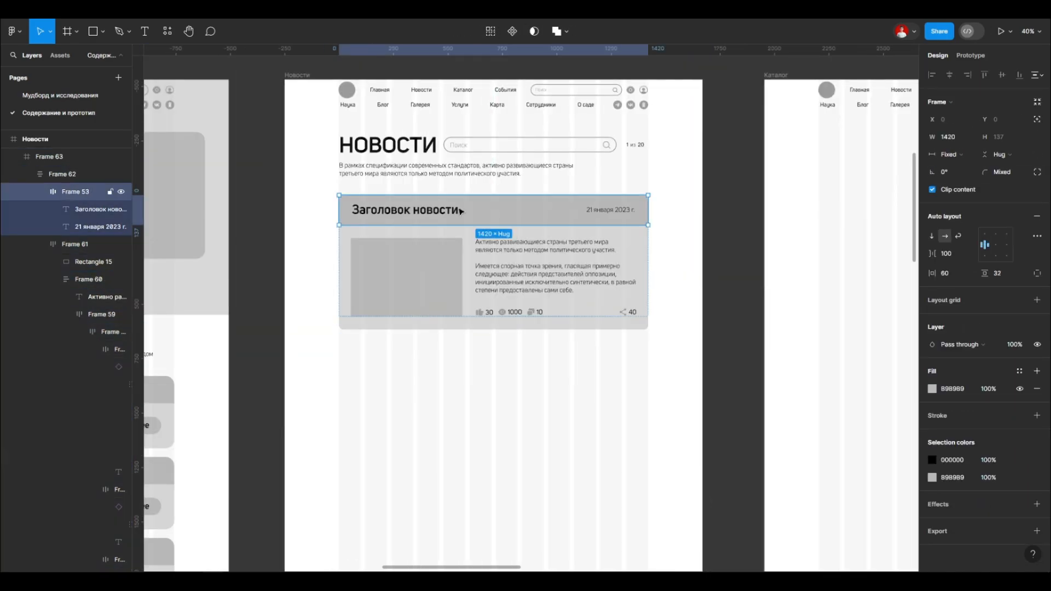
pyautogui.hotkey('ctrl', 'z')
# Step: Apply auto layout to the outer frame of the whole news block
pyautogui.click(452, 325)
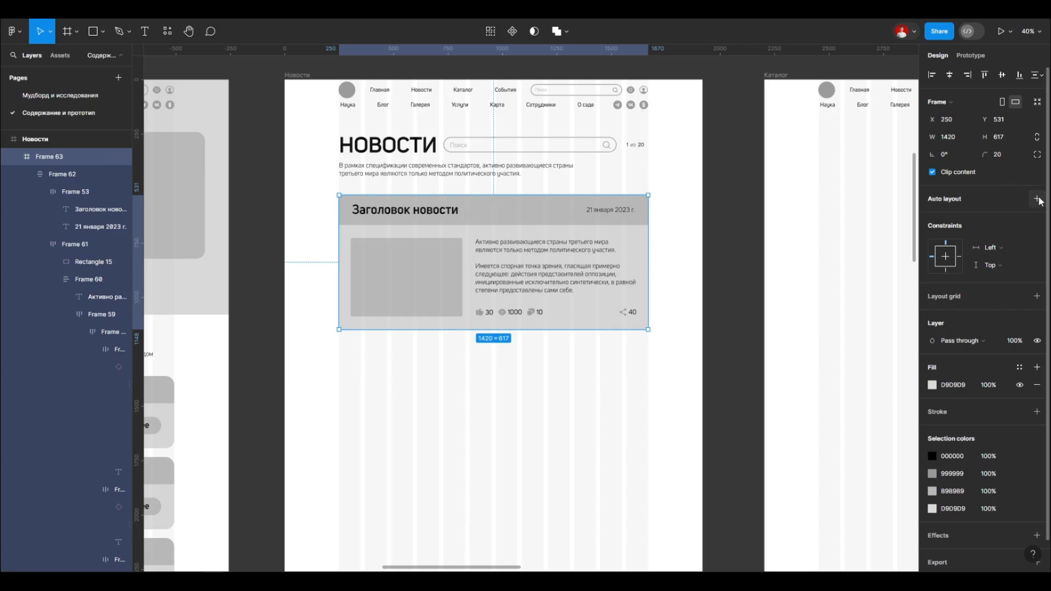
pyautogui.click(1036, 199)
pyautogui.click(575, 378)
pyautogui.click(461, 324)
pyautogui.click(950, 155)
pyautogui.click(570, 422)
# Step: Set the width of the news block's header frame to Fill container
pyautogui.doubleClick(528, 214)
pyautogui.doubleClick(527, 213)
pyautogui.click(950, 156)
pyautogui.click(958, 184)
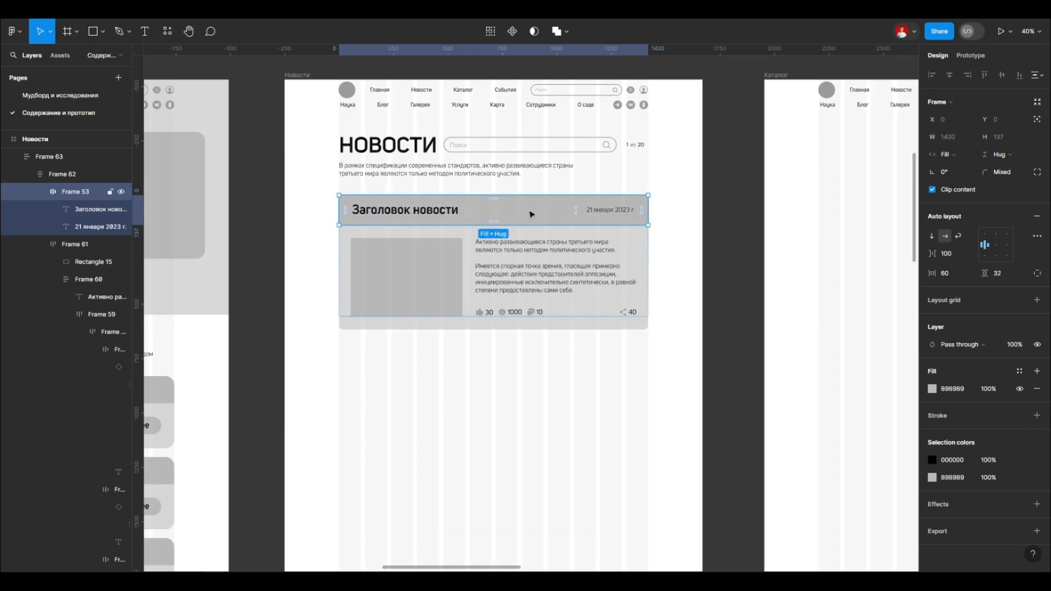
# Step: Examine the sizing of the news card's image placeholder, text column and header in the page layout
pyautogui.scroll(3, 524, 209)
pyautogui.click(389, 290)
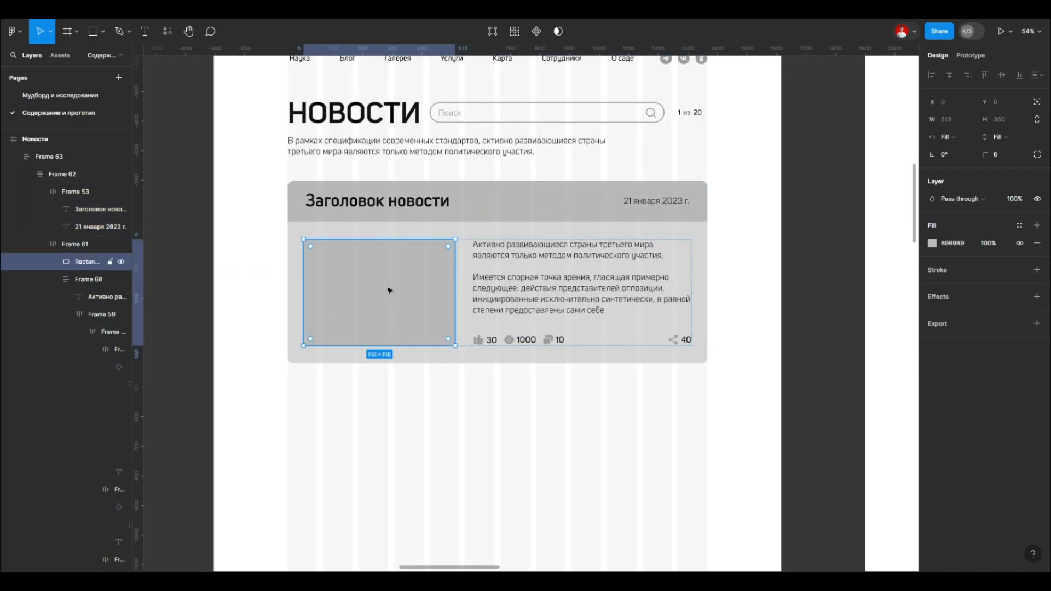
pyautogui.click(527, 311)
pyautogui.click(372, 260)
pyautogui.click(536, 307)
pyautogui.scroll(-8, 536, 305)
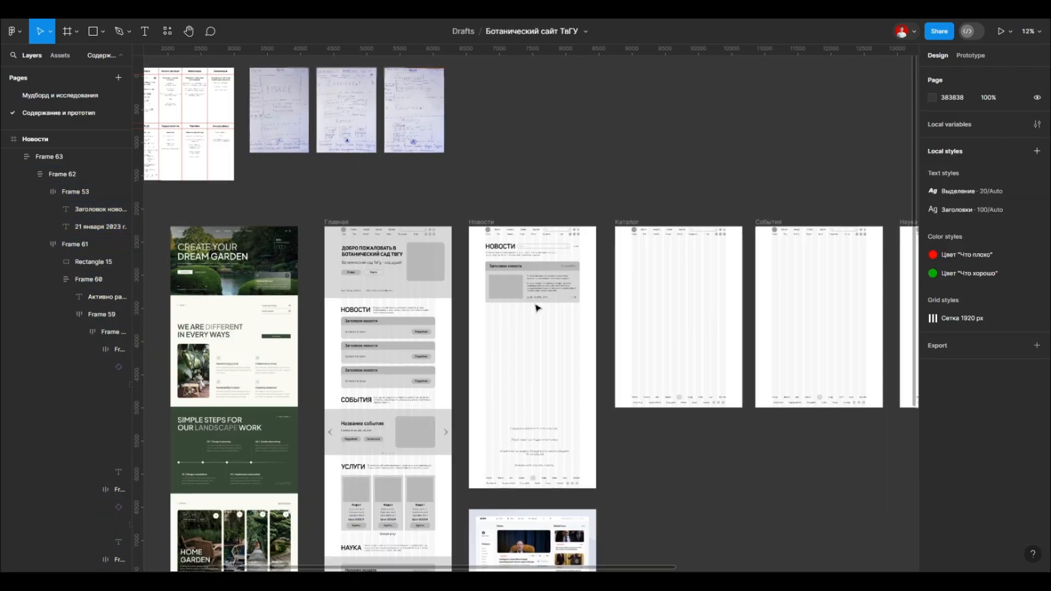
pyautogui.scroll(8, 537, 304)
pyautogui.scroll(5, 538, 305)
pyautogui.doubleClick(386, 320)
pyautogui.doubleClick(387, 319)
pyautogui.click(389, 232)
pyautogui.click(403, 336)
# Step: Try to widen the group of like, view and comment counters and undo it
pyautogui.doubleClick(584, 298)
pyautogui.doubleClick(521, 293)
pyautogui.doubleClick(521, 294)
pyautogui.click(508, 424)
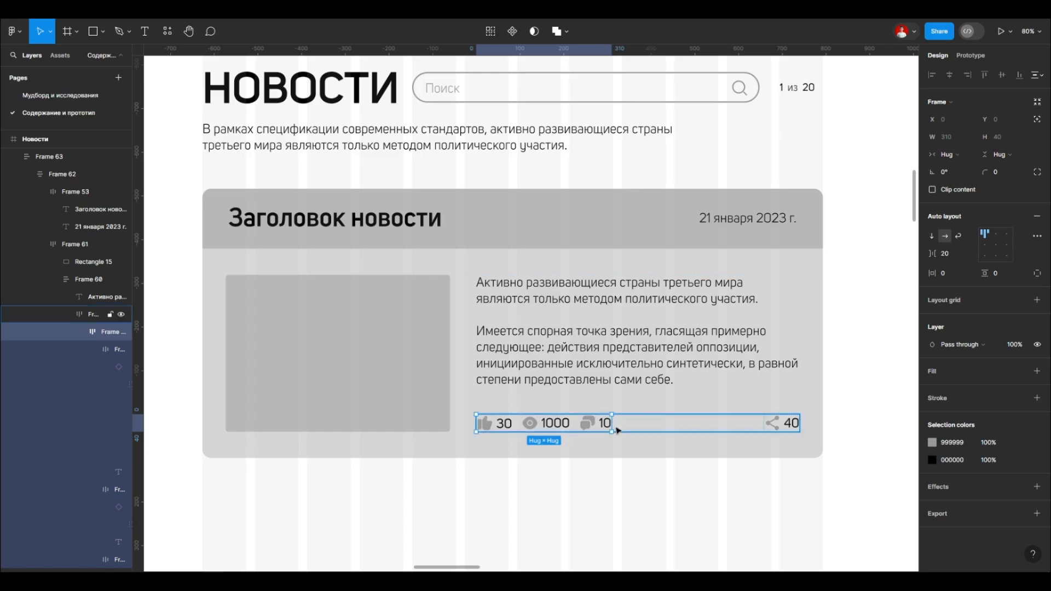
pyautogui.moveTo(611, 423); pyautogui.dragTo(654, 414)
pyautogui.hotkey('ctrl', 'z')
# Step: Try to narrow the whole news card strongly and undo it
pyautogui.click(811, 342)
pyautogui.moveTo(823, 335); pyautogui.dragTo(511, 334)
pyautogui.hotkey('ctrl', 'z')
# Step: Try the vertical auto layout direction on the whole counters row and undo it
pyautogui.doubleClick(504, 425)
pyautogui.doubleClick(504, 425)
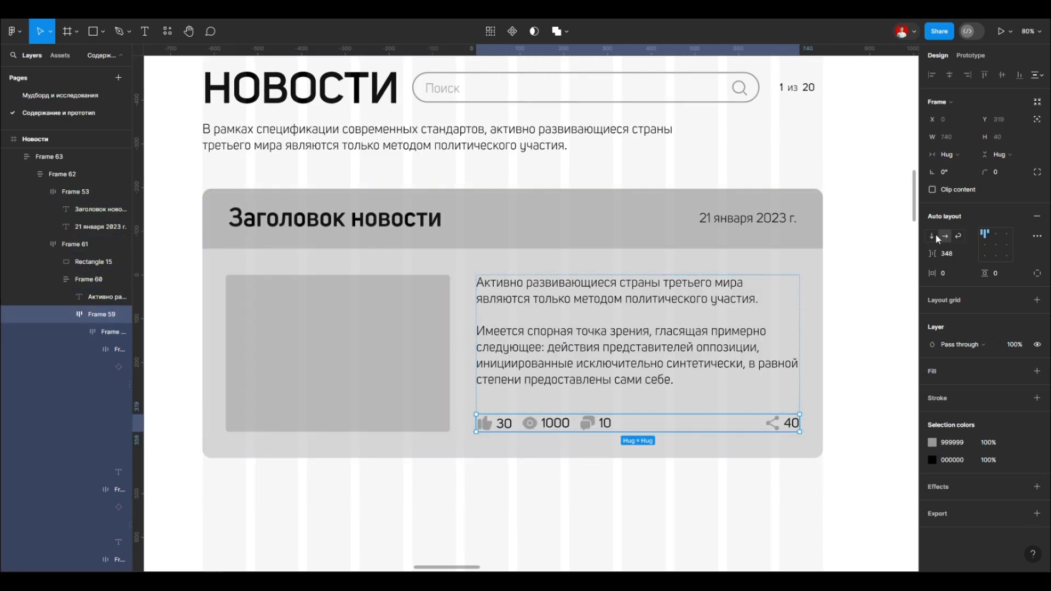
pyautogui.click(931, 236)
pyautogui.hotkey('ctrl', 'z')
pyautogui.scroll(-4, 661, 240)
pyautogui.scroll(1, 697, 254)
# Step: Try the wrap layout on the counters row and test it by narrowing the news card
pyautogui.click(739, 305)
pyautogui.scroll(4, 651, 356)
pyautogui.doubleClick(521, 372)
pyautogui.click(957, 236)
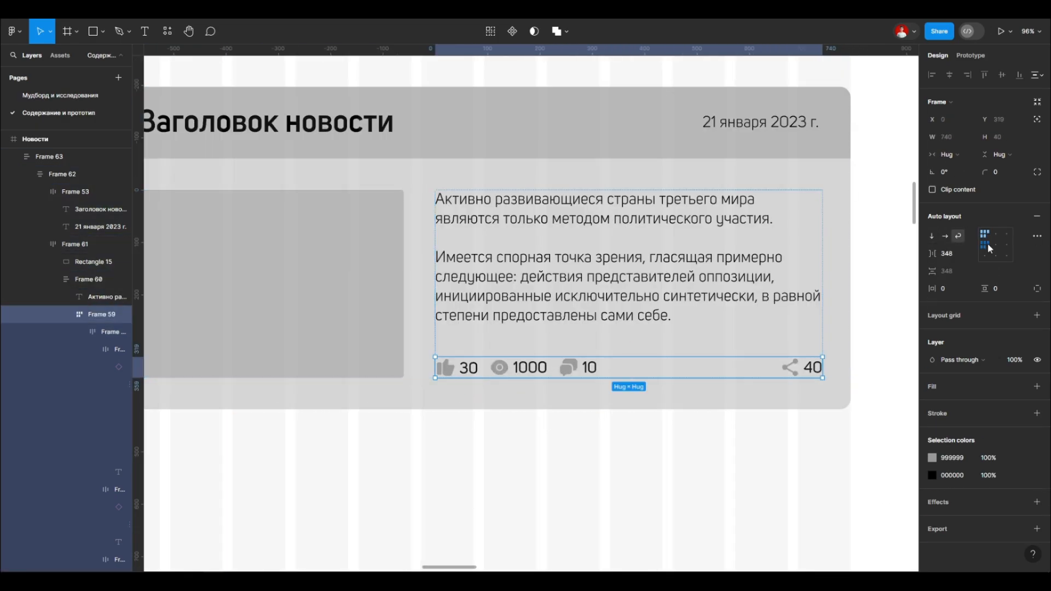
pyautogui.click(837, 378)
pyautogui.moveTo(849, 368); pyautogui.dragTo(728, 368)
pyautogui.hotkey('ctrl', 'z')
# Step: Set the widths of the like, view and comment counter frames to Fill container
pyautogui.scroll(-3, 592, 378)
pyautogui.doubleClick(601, 377)
pyautogui.scroll(5, 471, 373)
pyautogui.doubleClick(522, 370)
pyautogui.doubleClick(525, 370)
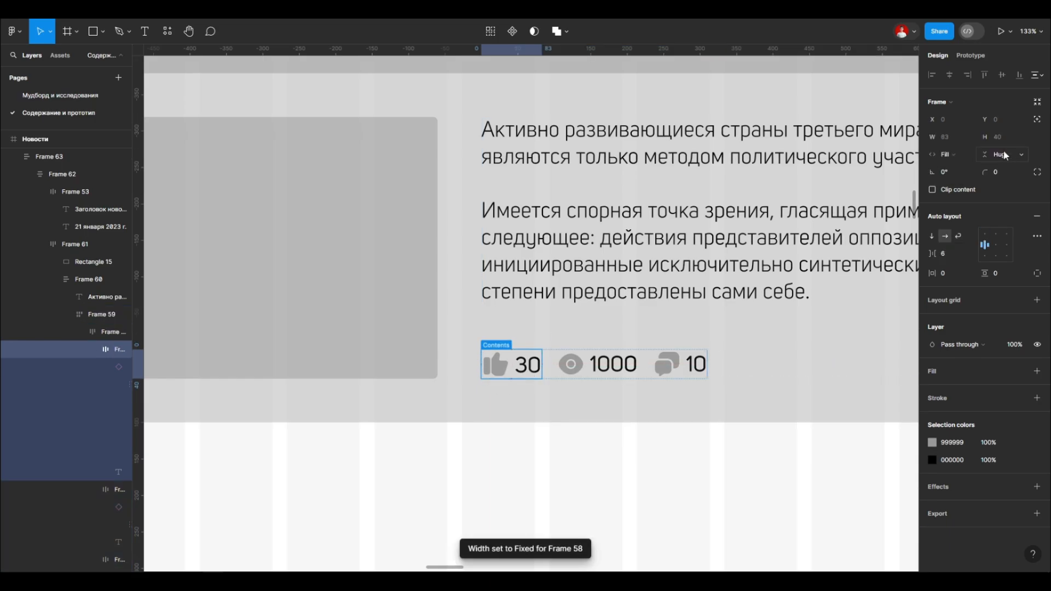
pyautogui.click(574, 365)
pyautogui.click(948, 154)
pyautogui.click(961, 169)
pyautogui.click(670, 364)
pyautogui.click(948, 155)
pyautogui.click(961, 169)
# Step: Set the width of the group holding the like, view and comment counters to Fill container
pyautogui.hscroll(3, 589, 441)
pyautogui.doubleClick(484, 372)
pyautogui.keyDown('ctrl'); pyautogui.click(521, 370); pyautogui.keyUp('ctrl')
pyautogui.keyDown('ctrl'); pyautogui.click(506, 368); pyautogui.keyUp('ctrl')
pyautogui.keyDown('ctrl'); pyautogui.click(601, 370); pyautogui.keyUp('ctrl')
pyautogui.keyDown('ctrl'); pyautogui.click(578, 370); pyautogui.keyUp('ctrl')
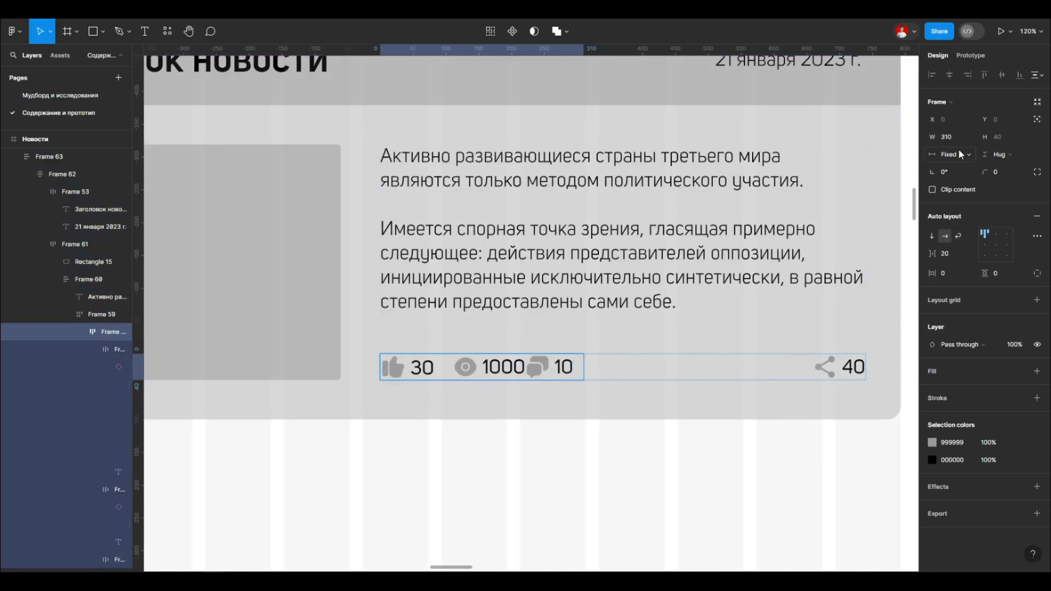
pyautogui.click(712, 377)
pyautogui.moveTo(697, 367); pyautogui.dragTo(670, 366)
pyautogui.scroll(4, 480, 365)
pyautogui.doubleClick(505, 366)
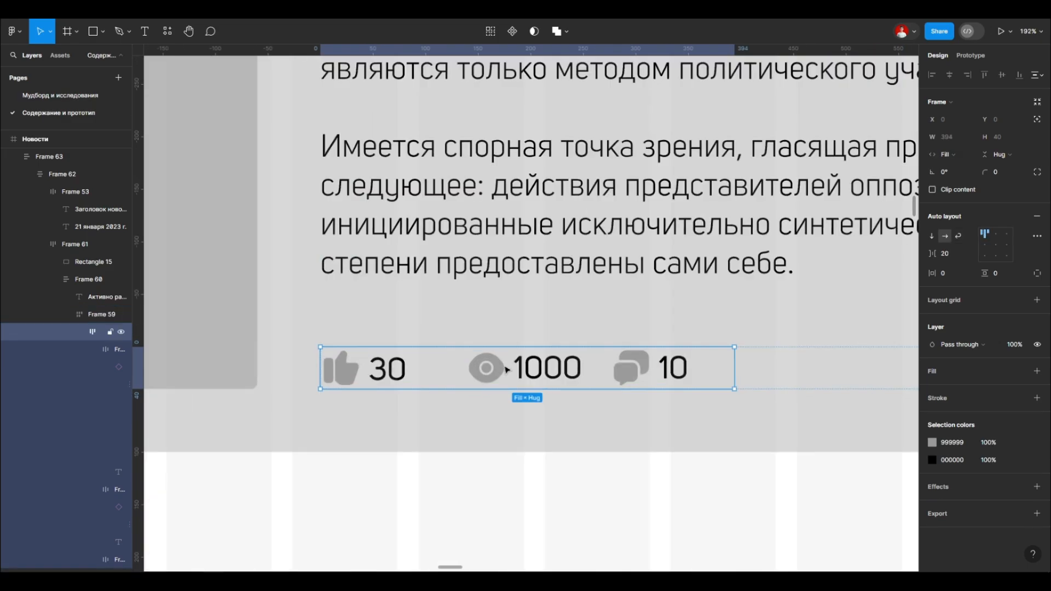
# Step: Try to narrow the group of like, view and comment counters and select its nested contents
pyautogui.doubleClick(507, 366)
pyautogui.click(675, 365)
pyautogui.moveTo(734, 358); pyautogui.dragTo(692, 355)
pyautogui.doubleClick(506, 362)
pyautogui.press('Return')
pyautogui.press('Return')
pyautogui.press('Return')
pyautogui.press('Return')
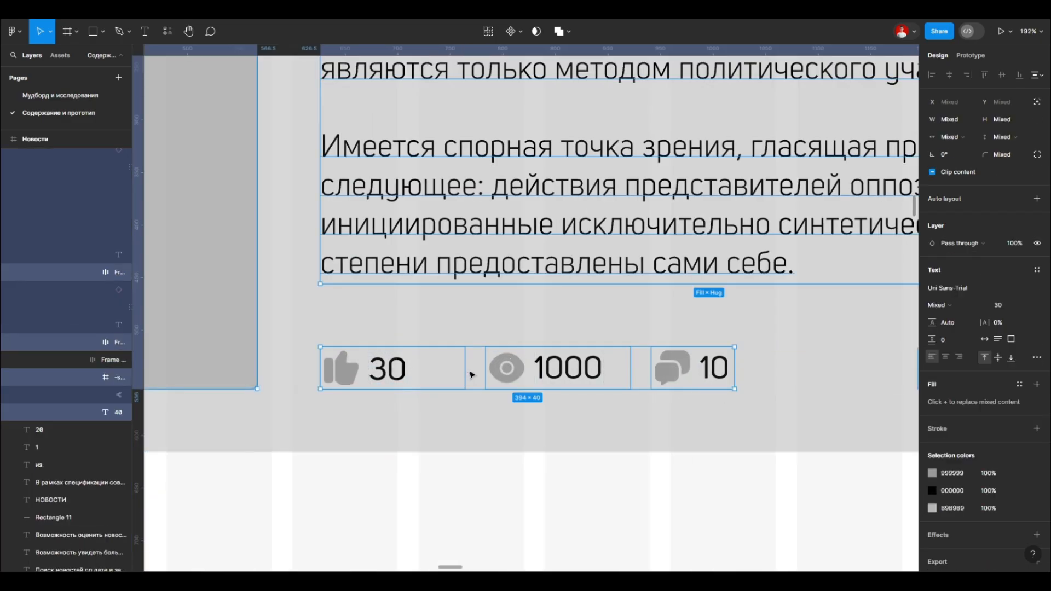
# Step: Select the like, view and comment counter frames together and set their widths to Fill container
pyautogui.click(454, 362)
pyautogui.click(569, 370)
pyautogui.click(683, 377)
pyautogui.click(950, 154)
pyautogui.click(954, 189)
# Step: Try to narrow the like counter's frame to about 89 px
pyautogui.click(390, 369)
pyautogui.moveTo(444, 361); pyautogui.dragTo(415, 358)
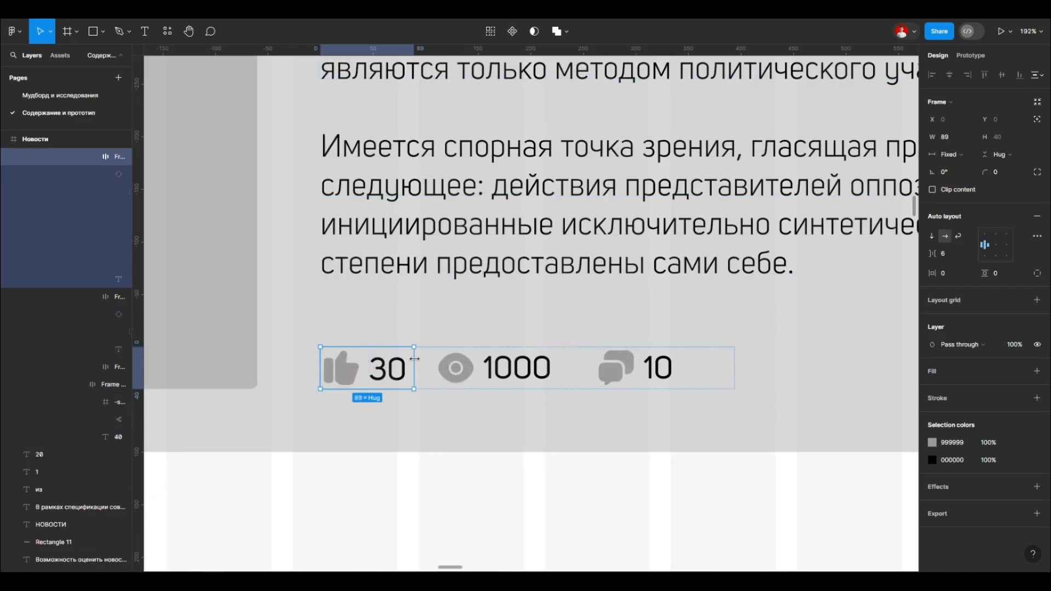
pyautogui.scroll(-4, 438, 360)
pyautogui.click(583, 367)
pyautogui.scroll(4, 610, 383)
pyautogui.scroll(-4, 656, 356)
# Step: Try an item spacing of 15 between the like, view and comment counters and toggle the layout direction
pyautogui.click(554, 342)
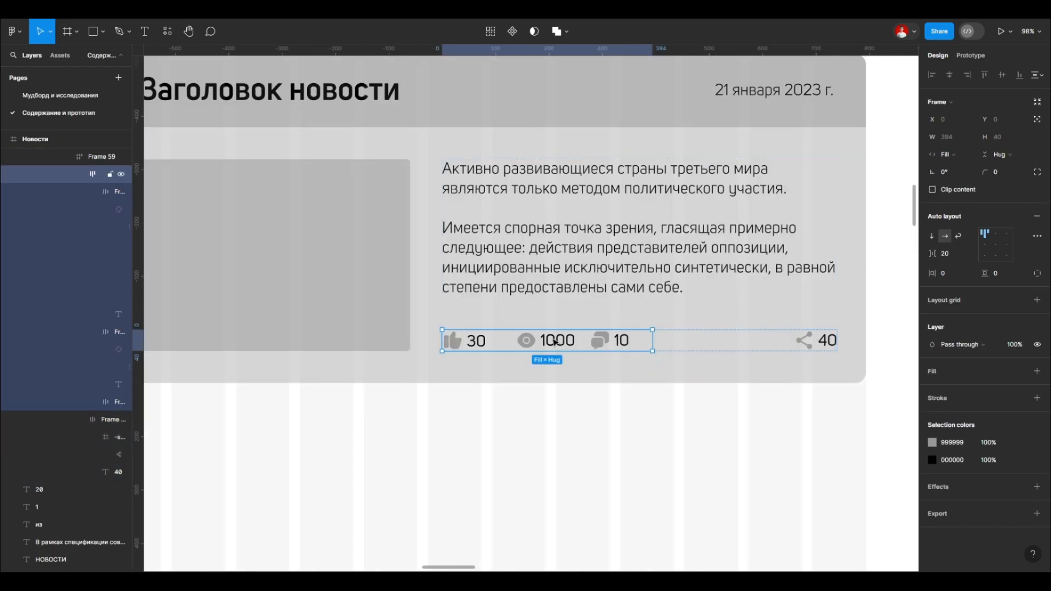
pyautogui.click(507, 340)
pyautogui.click(932, 236)
pyautogui.click(944, 236)
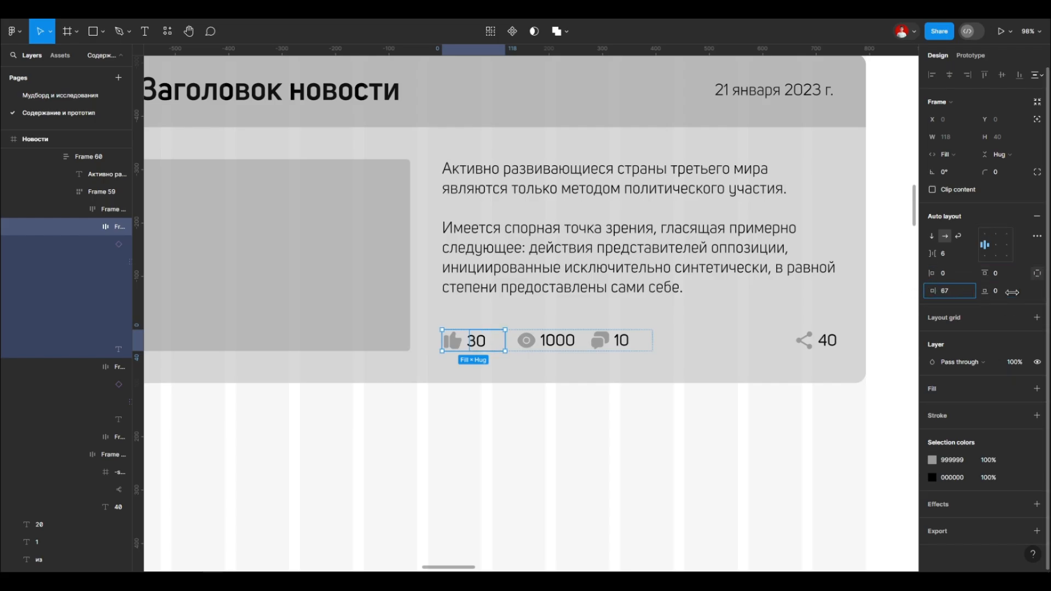
# Step: Try to narrow the like counter's frame to about 94 px
pyautogui.scroll(5, 461, 340)
pyautogui.moveTo(533, 331); pyautogui.dragTo(491, 327)
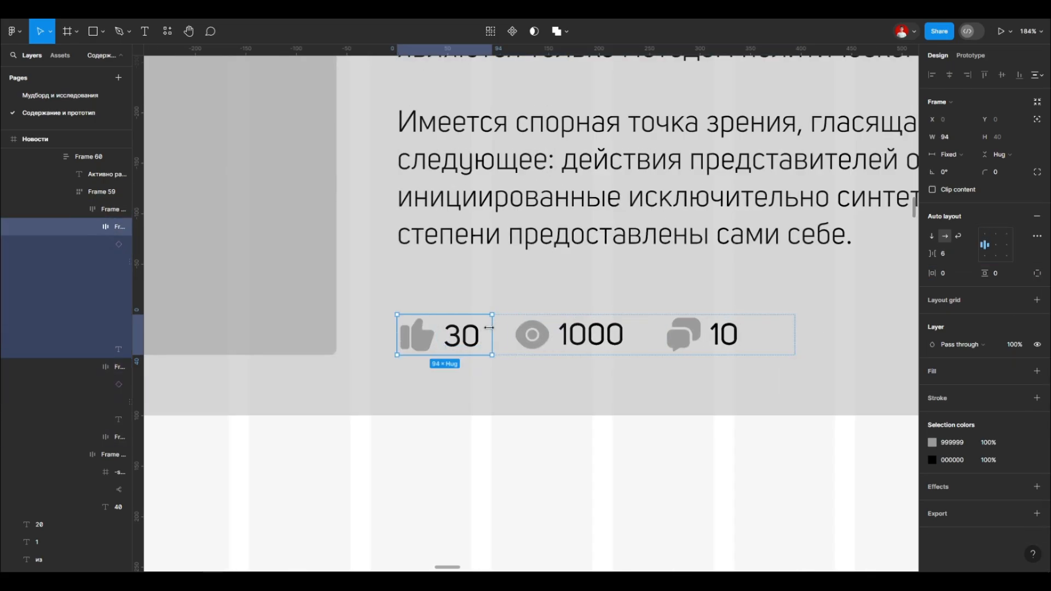
pyautogui.scroll(-6, 506, 298)
# Step: Switch the whole counters row's auto layout from wrap to the horizontal direction
pyautogui.click(658, 312)
pyautogui.click(931, 236)
pyautogui.click(944, 236)
pyautogui.scroll(3, 493, 311)
pyautogui.doubleClick(499, 313)
pyautogui.doubleClick(499, 314)
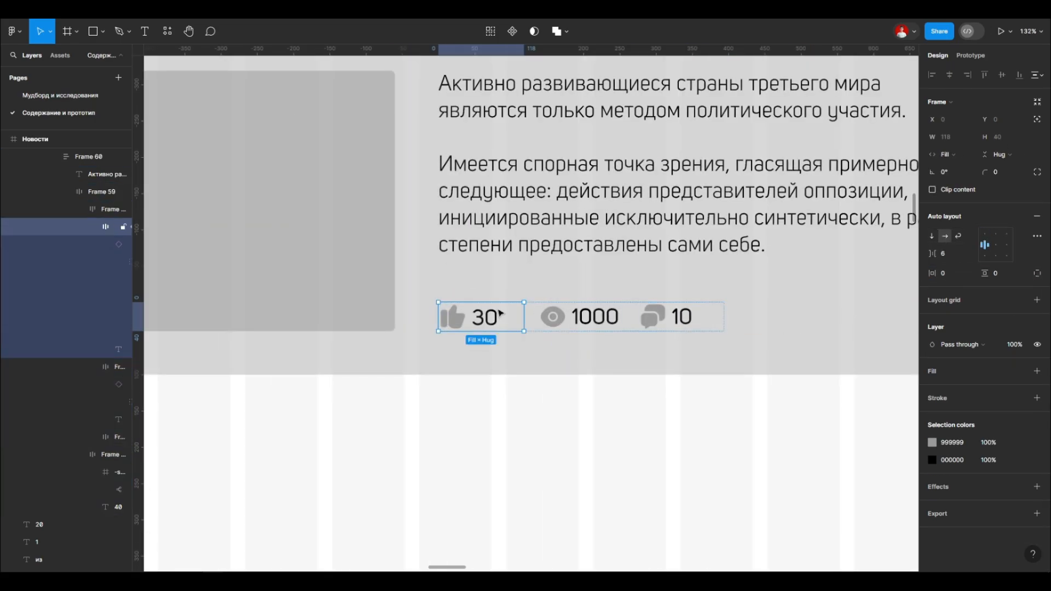
pyautogui.press('Escape')
# Step: Align the contents of the like, view and comment group to the top centre and set its width to Hug
pyautogui.doubleClick(573, 319)
pyautogui.doubleClick(573, 318)
pyautogui.doubleClick(573, 318)
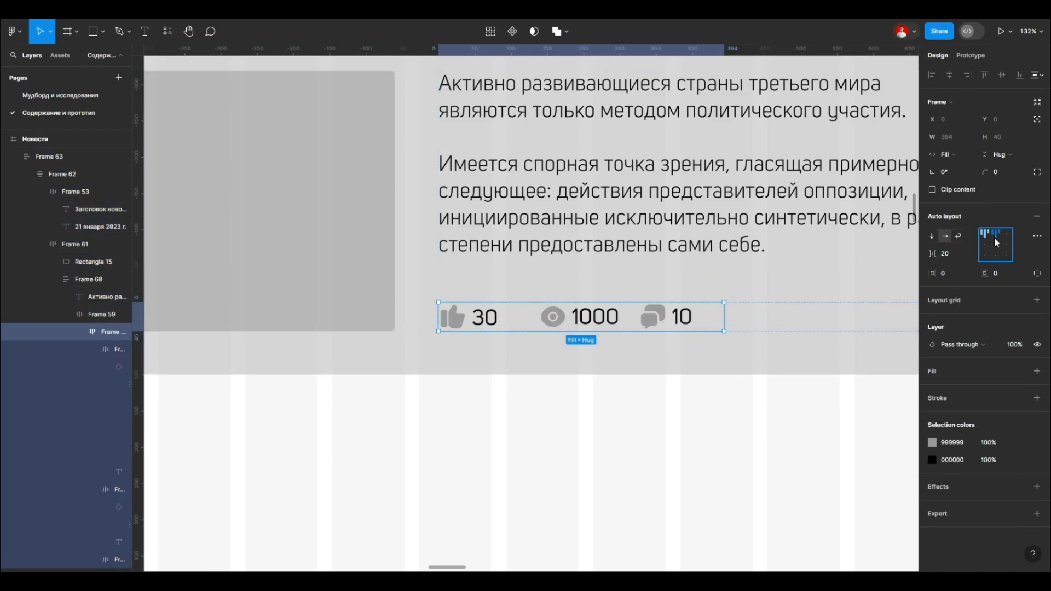
pyautogui.click(931, 236)
pyautogui.click(945, 236)
pyautogui.scroll(-4, 444, 268)
pyautogui.scroll(4, 481, 299)
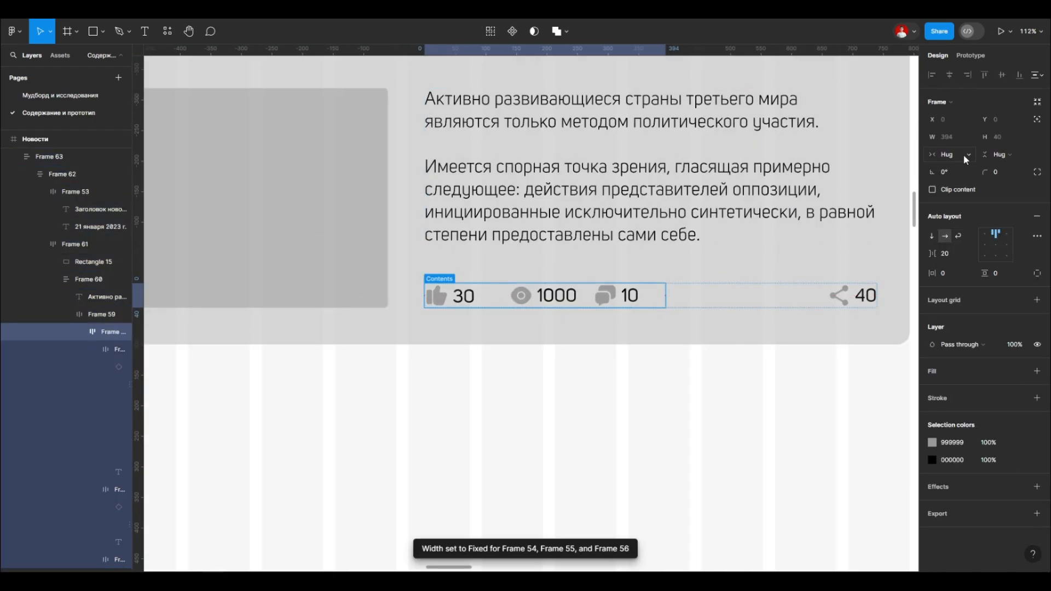
# Step: Widen the layer list to read the nested layer names and select the like icon of the first counter
pyautogui.click(437, 297)
pyautogui.scroll(6, 437, 296)
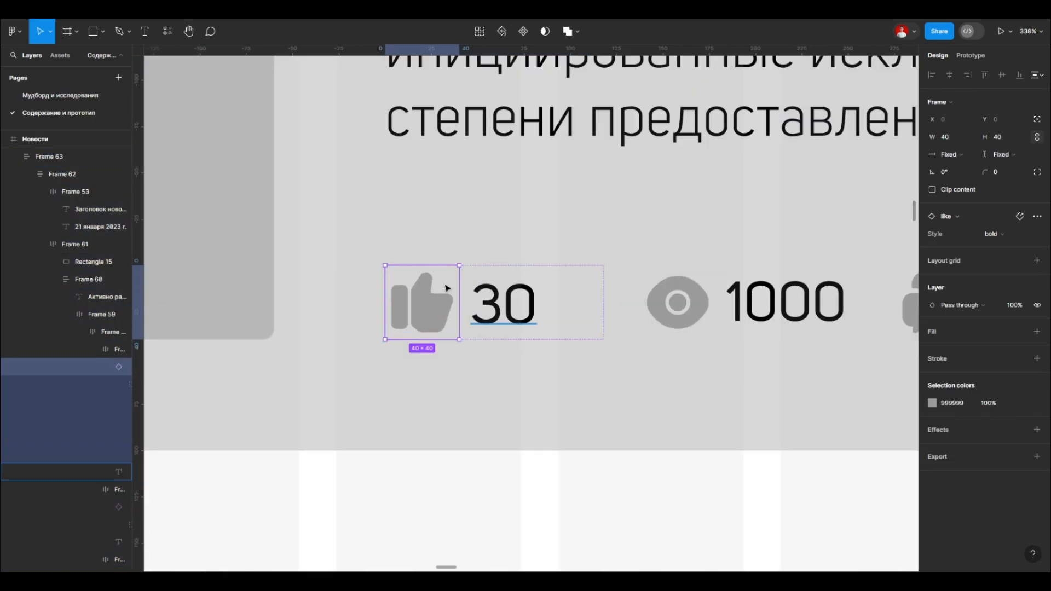
pyautogui.scroll(-3, 348, 292)
pyautogui.moveTo(133, 269); pyautogui.dragTo(248, 328)
pyautogui.click(133, 368)
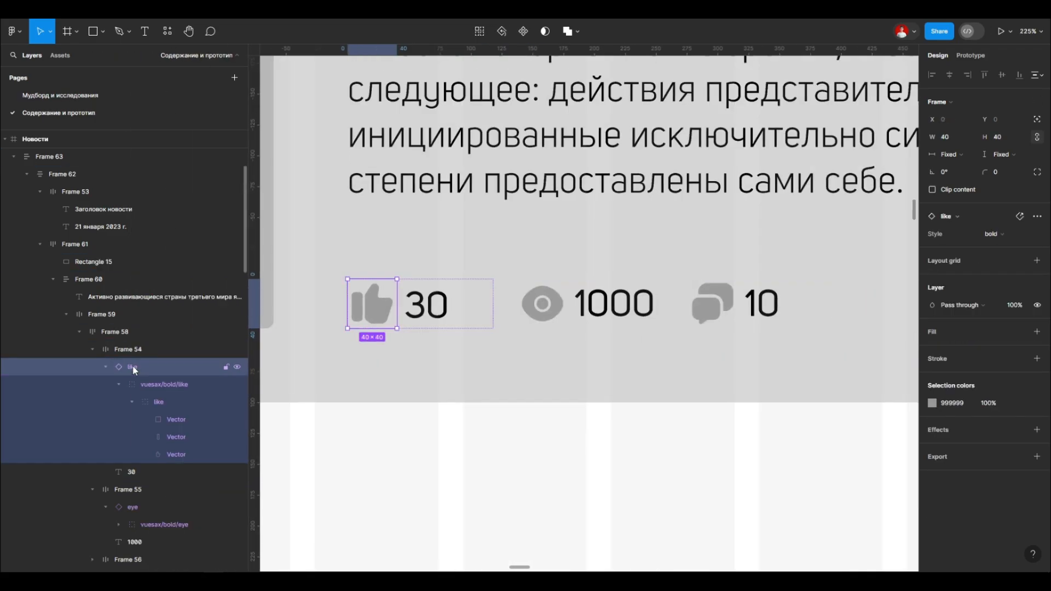
# Step: Detach the like icon from its component and remove the extra nesting, keeping the vuesax/bold/like layer beside the number 30
pyautogui.click(138, 369)
pyautogui.click(153, 401)
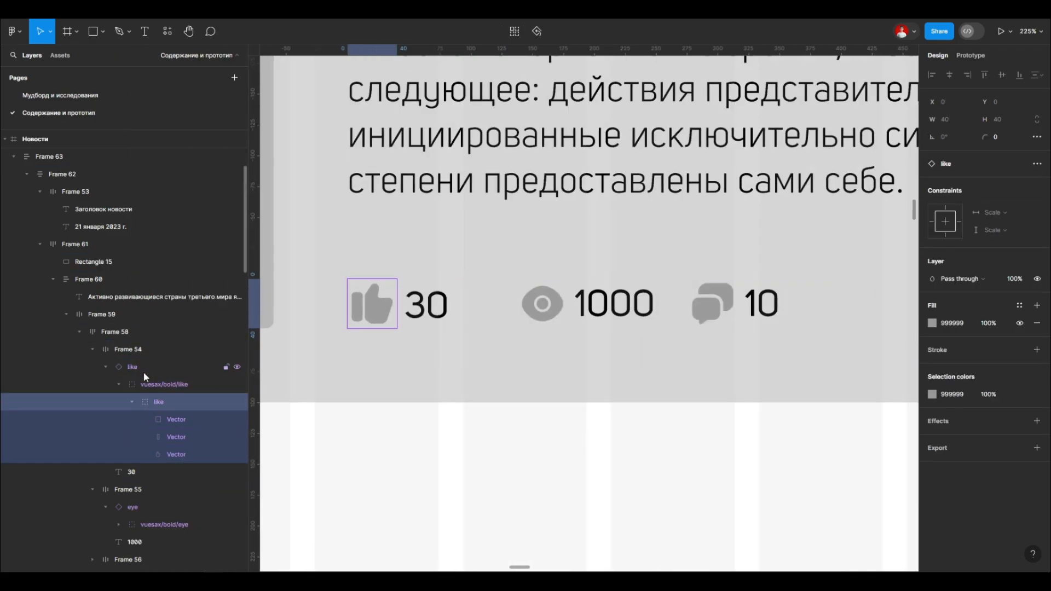
pyautogui.click(119, 384)
pyautogui.click(142, 366)
pyautogui.click(153, 386)
pyautogui.rightClick(142, 367)
pyautogui.click(151, 382)
pyautogui.click(208, 385)
pyautogui.press('Delete')
# Step: Examine the width and height sizing of the like, view and comment counter frames inside the counters row
pyautogui.doubleClick(542, 304)
pyautogui.doubleClick(542, 303)
pyautogui.doubleClick(541, 304)
pyautogui.click(438, 305)
pyautogui.doubleClick(542, 304)
pyautogui.doubleClick(371, 308)
pyautogui.doubleClick(542, 303)
pyautogui.click(343, 331)
pyautogui.scroll(-5, 343, 330)
pyautogui.scroll(2, 385, 318)
pyautogui.doubleClick(394, 314)
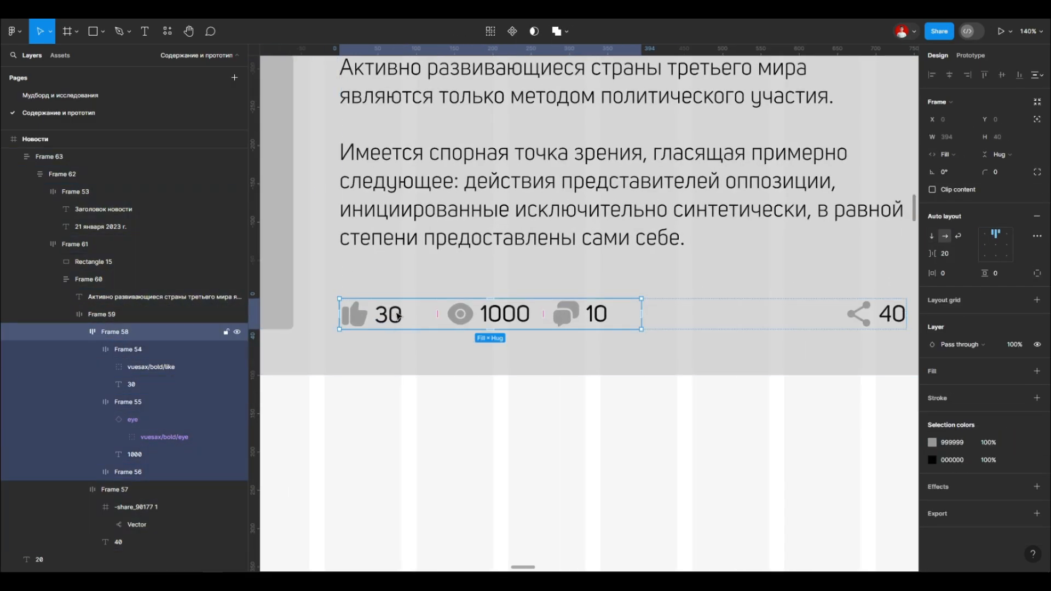
pyautogui.doubleClick(399, 312)
pyautogui.scroll(4, 350, 313)
pyautogui.doubleClick(425, 316)
pyautogui.doubleClick(610, 316)
pyautogui.click(431, 319)
pyautogui.doubleClick(760, 317)
pyautogui.click(424, 318)
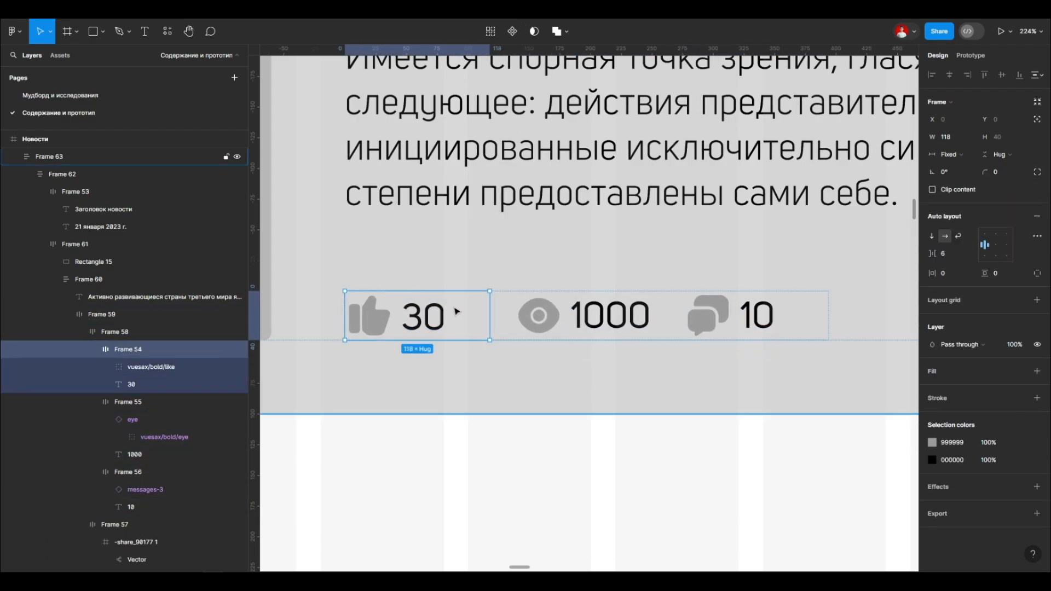
pyautogui.press('Escape')
pyautogui.click(422, 316)
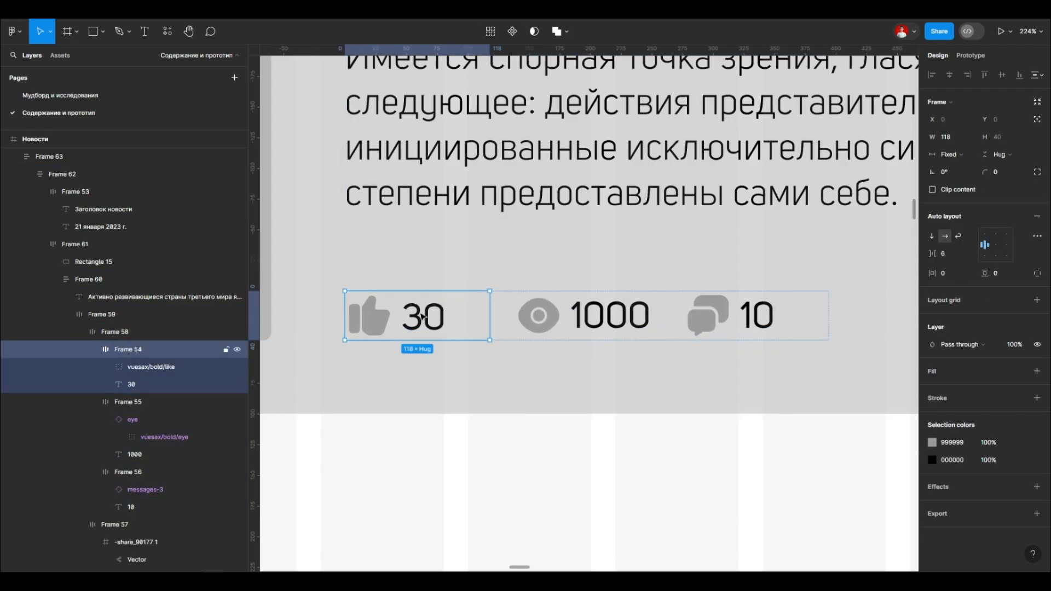
pyautogui.press('Escape')
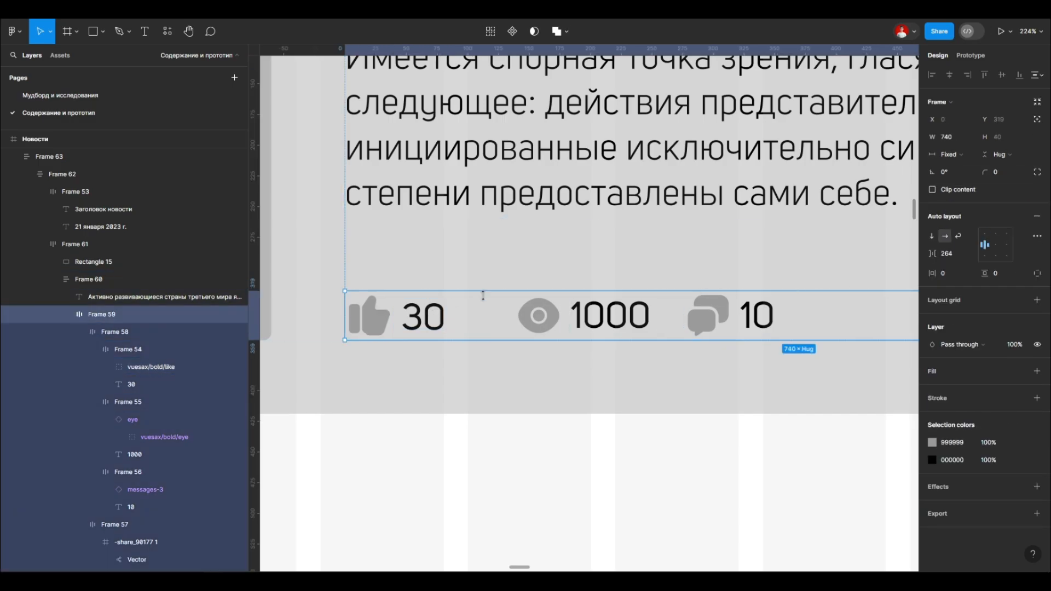
# Step: Set the widths of the like and view counter frames to Hug
pyautogui.scroll(-5, 438, 290)
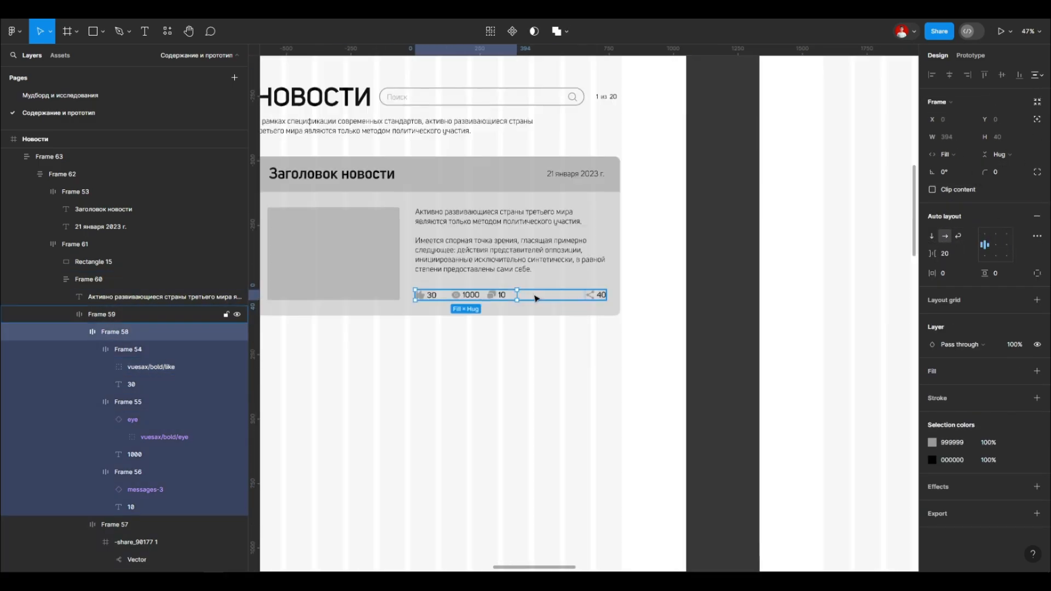
pyautogui.click(534, 298)
pyautogui.scroll(2, 536, 297)
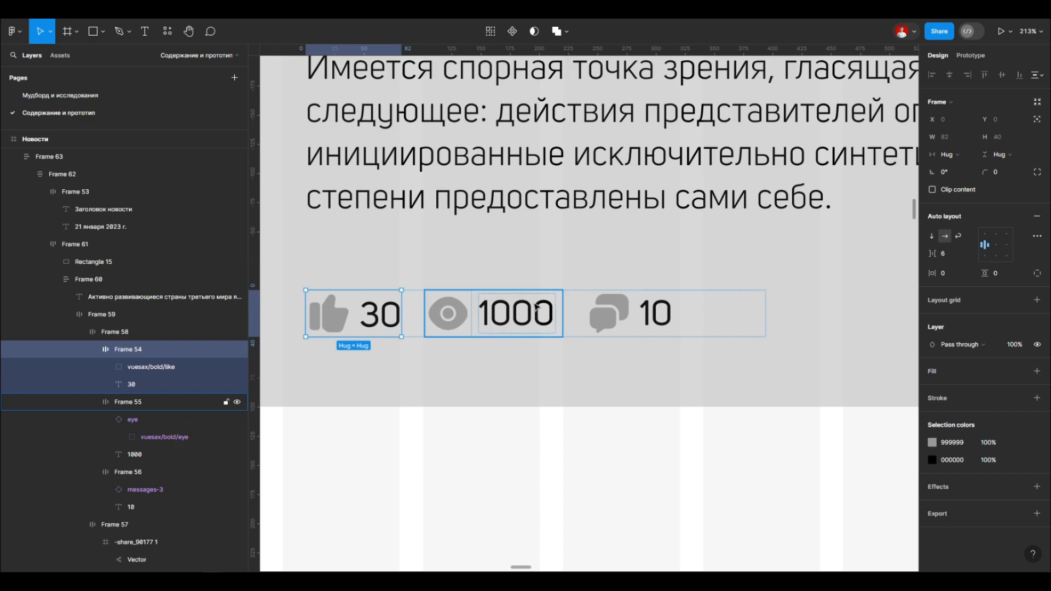
pyautogui.click(517, 315)
pyautogui.click(949, 154)
pyautogui.click(959, 172)
# Step: Set the comment counter frame's width to Hug
pyautogui.doubleClick(447, 315)
pyautogui.doubleClick(329, 317)
pyautogui.click(378, 316)
pyautogui.doubleClick(443, 318)
pyautogui.click(511, 317)
pyautogui.click(596, 319)
pyautogui.click(949, 154)
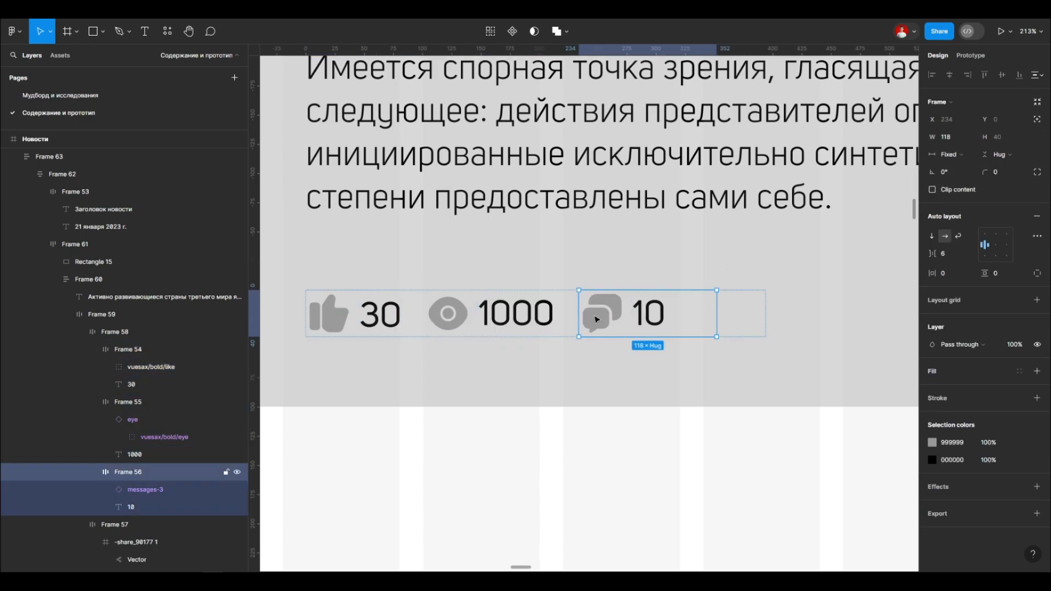
pyautogui.click(958, 173)
# Step: Adjust the gap between the comment counter and the share counter to about 346 px
pyautogui.click(412, 307)
pyautogui.scroll(-5, 405, 293)
pyautogui.scroll(2, 552, 302)
pyautogui.doubleClick(553, 302)
pyautogui.click(629, 306)
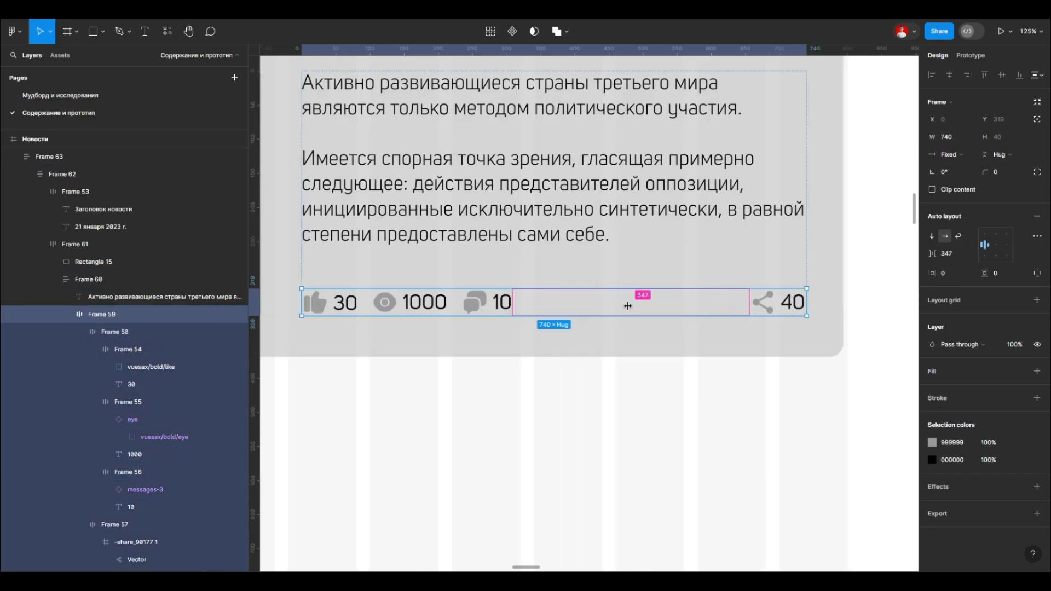
pyautogui.moveTo(629, 305); pyautogui.dragTo(619, 306)
# Step: Examine the card's nested auto layout frames by selecting through their levels
pyautogui.scroll(5, 798, 303)
pyautogui.scroll(-6, 666, 274)
pyautogui.doubleClick(694, 287)
pyautogui.doubleClick(514, 232)
pyautogui.click(618, 274)
pyautogui.press('Return')
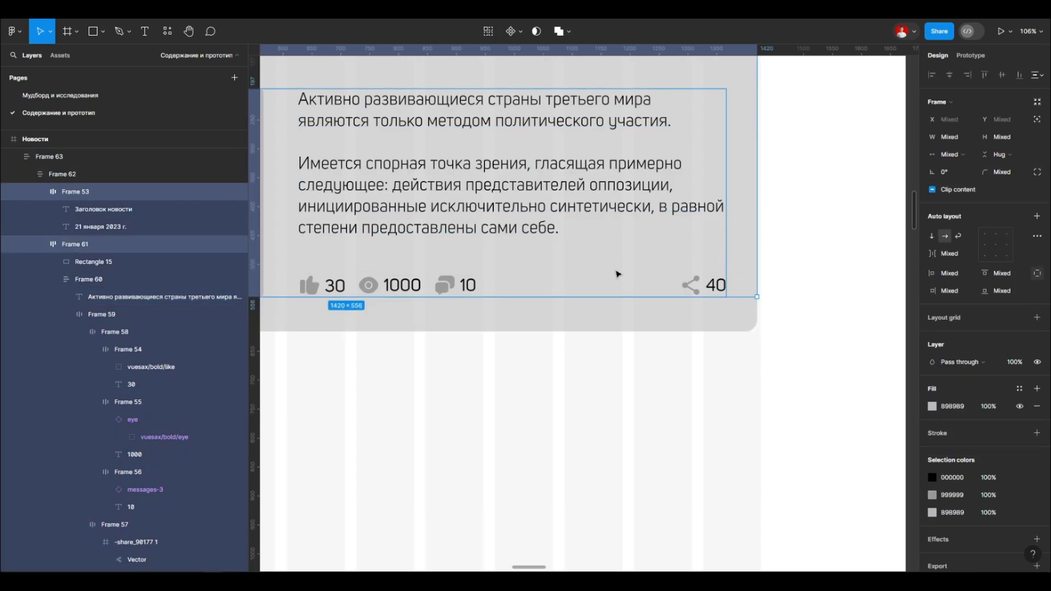
pyautogui.press('Return')
pyautogui.press('Return')
pyautogui.hscroll(-2, 602, 278)
pyautogui.press('Return')
# Step: Set the share counter frame's width to Hug
pyautogui.doubleClick(802, 302)
pyautogui.scroll(3, 812, 302)
pyautogui.hscroll(2, 788, 298)
pyautogui.press('Escape')
pyautogui.click(677, 297)
pyautogui.click(678, 297)
pyautogui.click(964, 155)
pyautogui.hotkey('shift', '2')
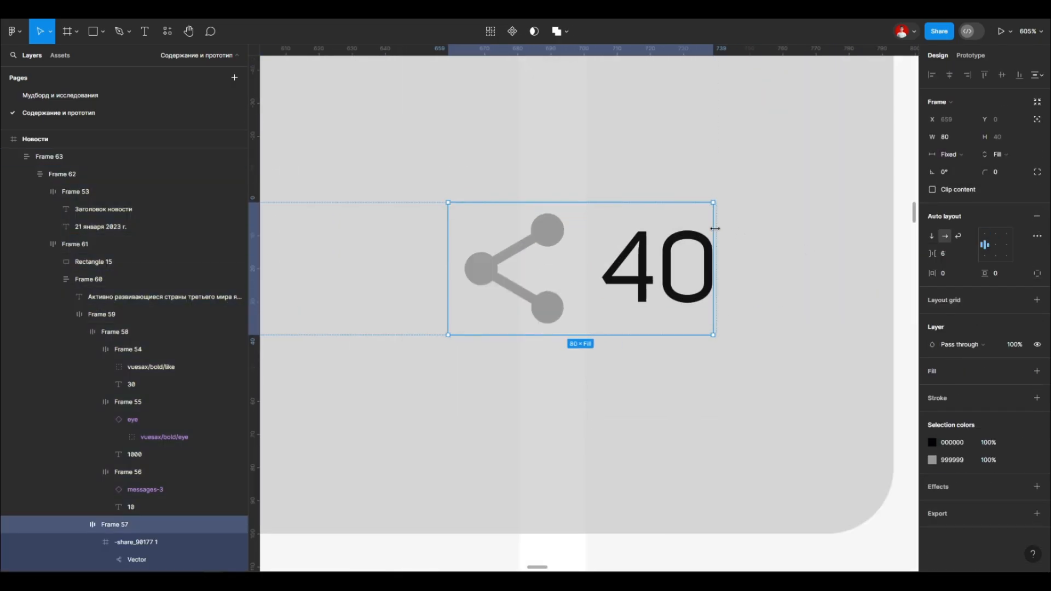
pyautogui.click(956, 183)
# Step: Narrow the layer list and set the whole counters row's width to Hug
pyautogui.scroll(-6, 655, 259)
pyautogui.click(592, 254)
pyautogui.doubleClick(654, 260)
pyautogui.hotkey('shift', 'Return')
pyautogui.hotkey('shift', 'Return')
pyautogui.hotkey('shift', 'Return')
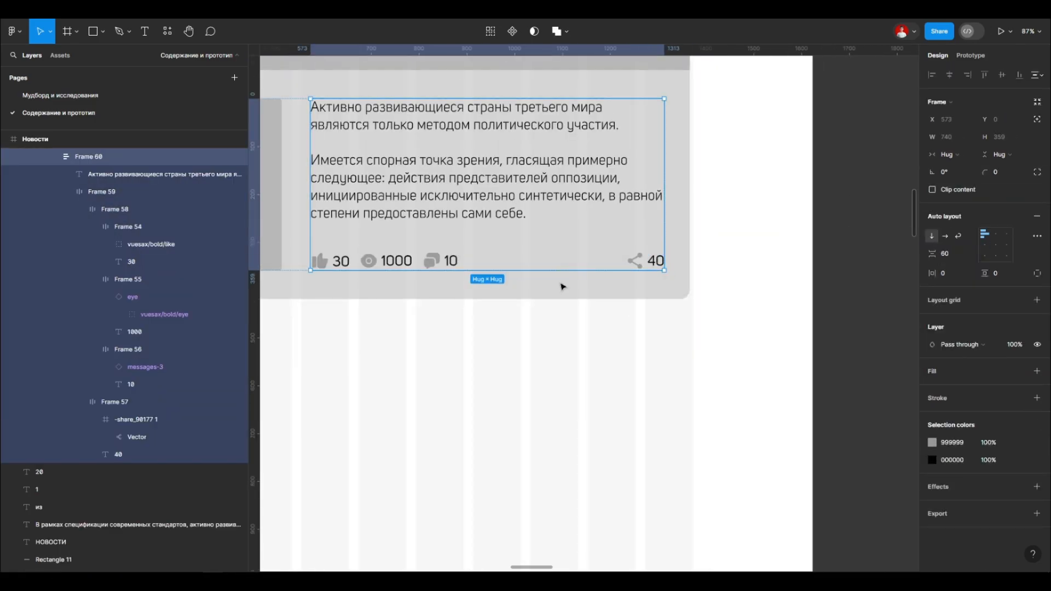
pyautogui.moveTo(248, 227); pyautogui.dragTo(132, 229)
pyautogui.scroll(1, 444, 250)
pyautogui.doubleClick(448, 266)
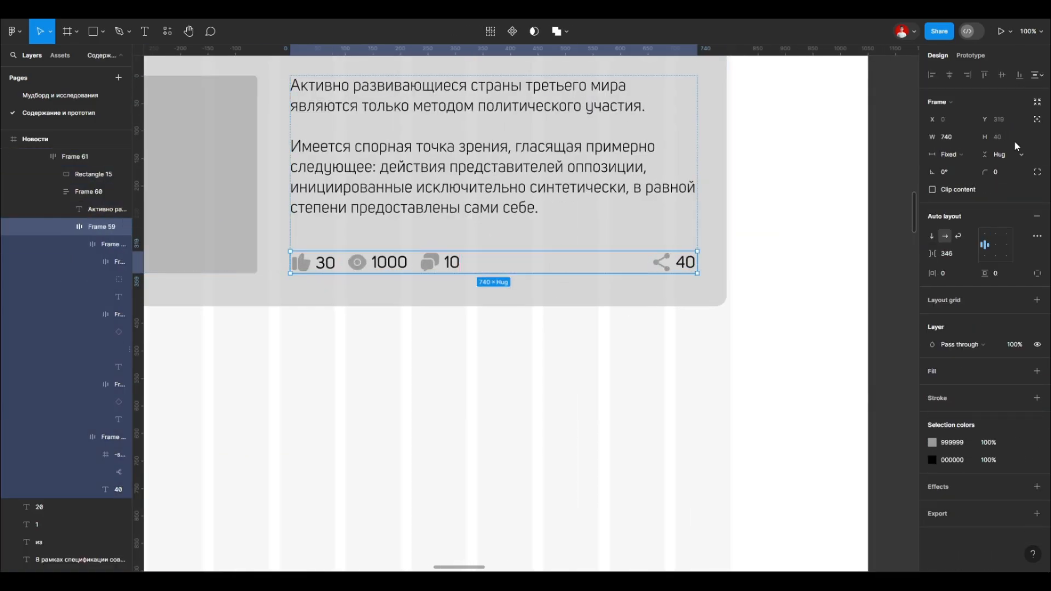
pyautogui.click(960, 168)
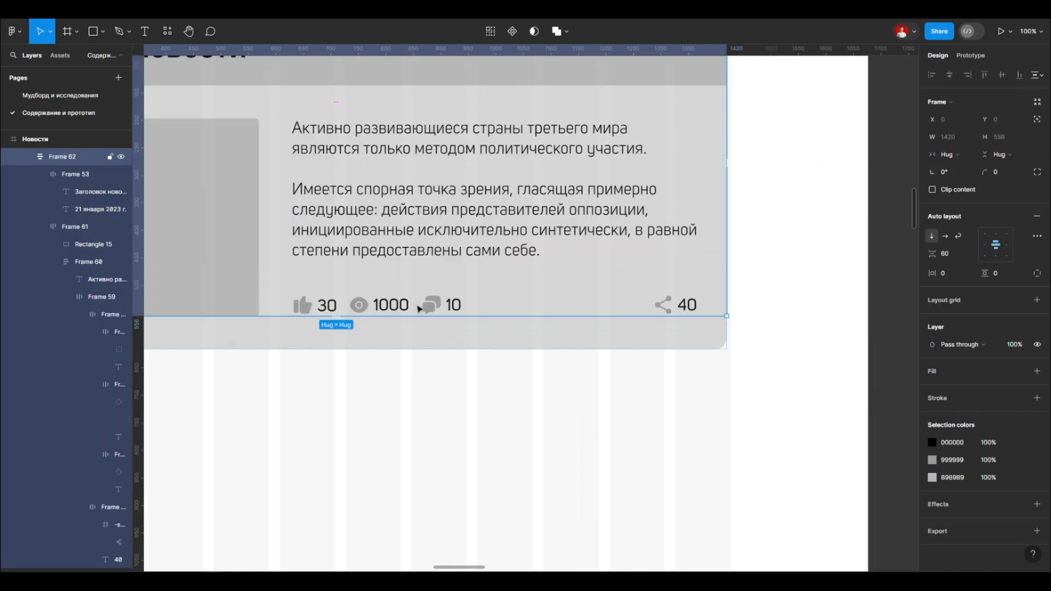
# Step: Reduce the gap between the comment counter and the share counter to about 49 px
pyautogui.click(664, 312)
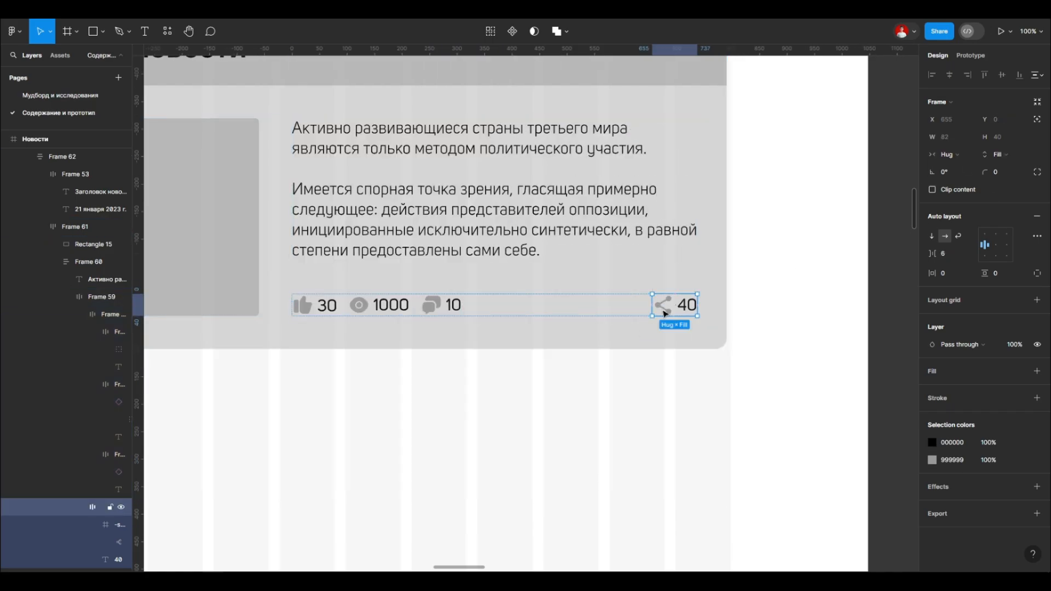
pyautogui.click(584, 310)
pyautogui.moveTo(555, 308); pyautogui.dragTo(477, 307)
pyautogui.click(665, 386)
# Step: Widen the share counter's frame across the row's free space and align its contents to the right centre
pyautogui.moveTo(651, 386); pyautogui.dragTo(580, 349)
pyautogui.hotkey('ctrl', 'z')
pyautogui.click(1006, 245)
pyautogui.scroll(-4, 585, 366)
pyautogui.scroll(2, 543, 346)
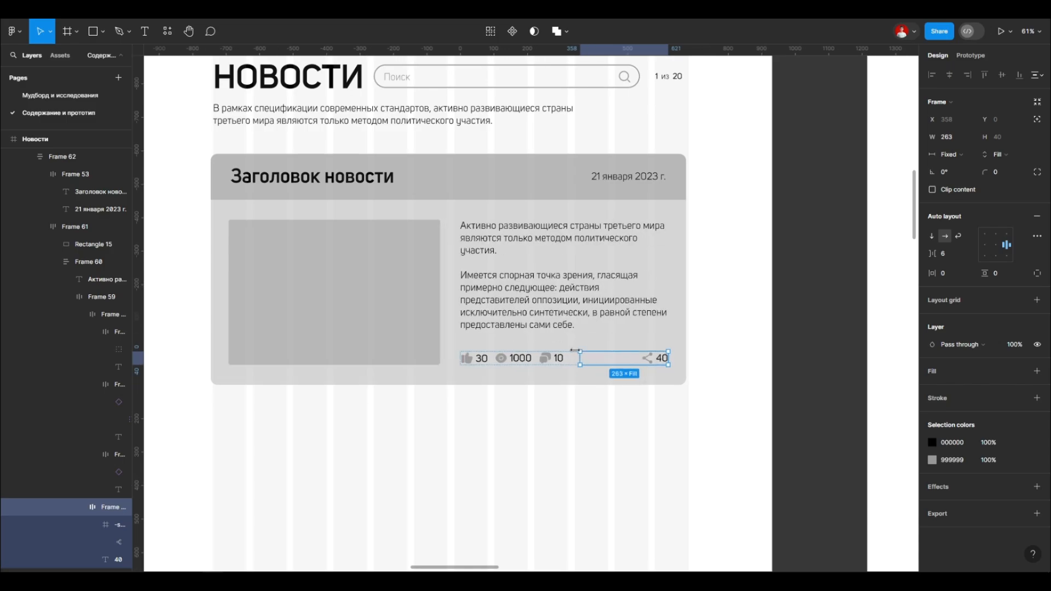
# Step: Widen the share counter's frame to about 407 px and place a vertical guide at the image placeholder's right edge
pyautogui.moveTo(390, 237); pyautogui.dragTo(392, 148)
pyautogui.scroll(5, 387, 141)
pyautogui.scroll(-4, 377, 138)
pyautogui.doubleClick(680, 359)
pyautogui.doubleClick(680, 359)
pyautogui.doubleClick(680, 359)
pyautogui.doubleClick(679, 359)
pyautogui.moveTo(549, 358); pyautogui.dragTo(544, 358)
pyautogui.moveTo(734, 393); pyautogui.dragTo(169, 145)
pyautogui.press('Escape')
pyautogui.scroll(2, 483, 340)
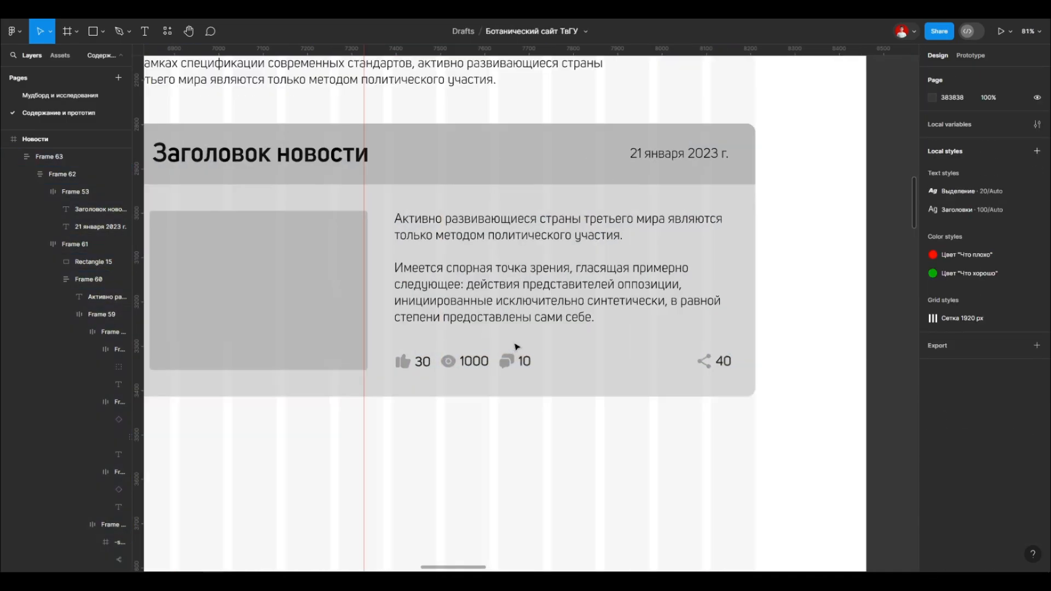
# Step: Fine-tune the share counter frame's width so the image placeholder's right edge meets the vertical guide
pyautogui.hscroll(-2, 646, 353)
pyautogui.doubleClick(811, 364)
pyautogui.doubleClick(812, 364)
pyautogui.doubleClick(811, 364)
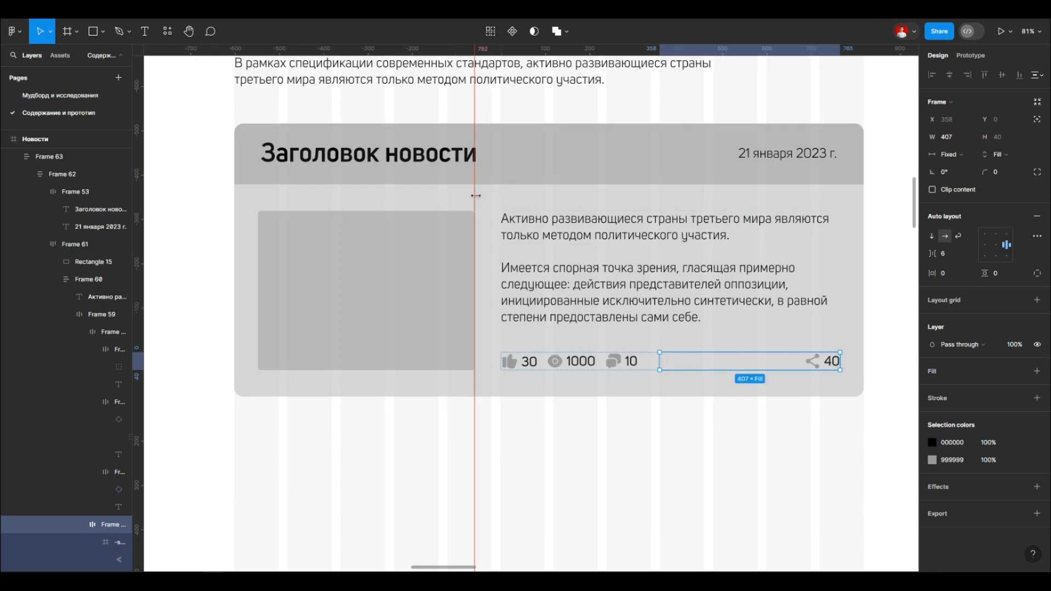
pyautogui.moveTo(663, 360); pyautogui.dragTo(664, 361)
pyautogui.click(380, 422)
# Step: Try to narrow the counters row to about 501 px from its left edge
pyautogui.scroll(-3, 379, 422)
pyautogui.doubleClick(465, 374)
pyautogui.doubleClick(464, 373)
pyautogui.moveTo(365, 375); pyautogui.dragTo(430, 374)
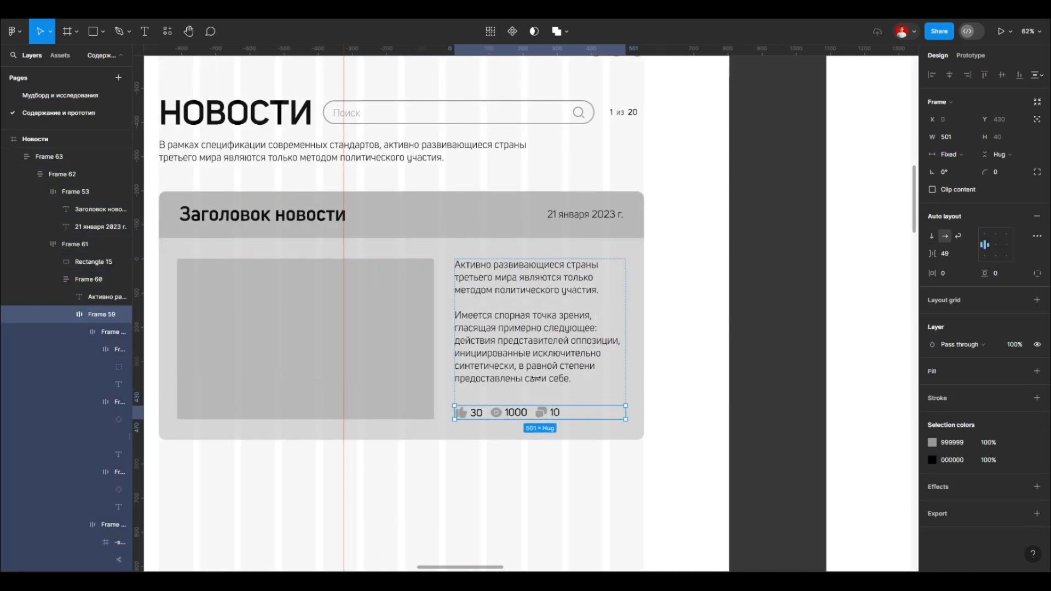
pyautogui.hotkey('ctrl', 'z')
# Step: Try to narrow the counters row and the share counter from their right edge
pyautogui.doubleClick(610, 380)
pyautogui.moveTo(626, 375); pyautogui.dragTo(498, 379)
pyautogui.hotkey('ctrl', 'z')
pyautogui.click(478, 375)
pyautogui.moveTo(626, 375); pyautogui.dragTo(531, 381)
pyautogui.hotkey('ctrl', 'z')
# Step: Try to set the width of the frame holding the card's header and body to Fill
pyautogui.click(952, 154)
pyautogui.click(957, 169)
pyautogui.hotkey('ctrl', 'z')
pyautogui.hotkey('ctrl', 'z')
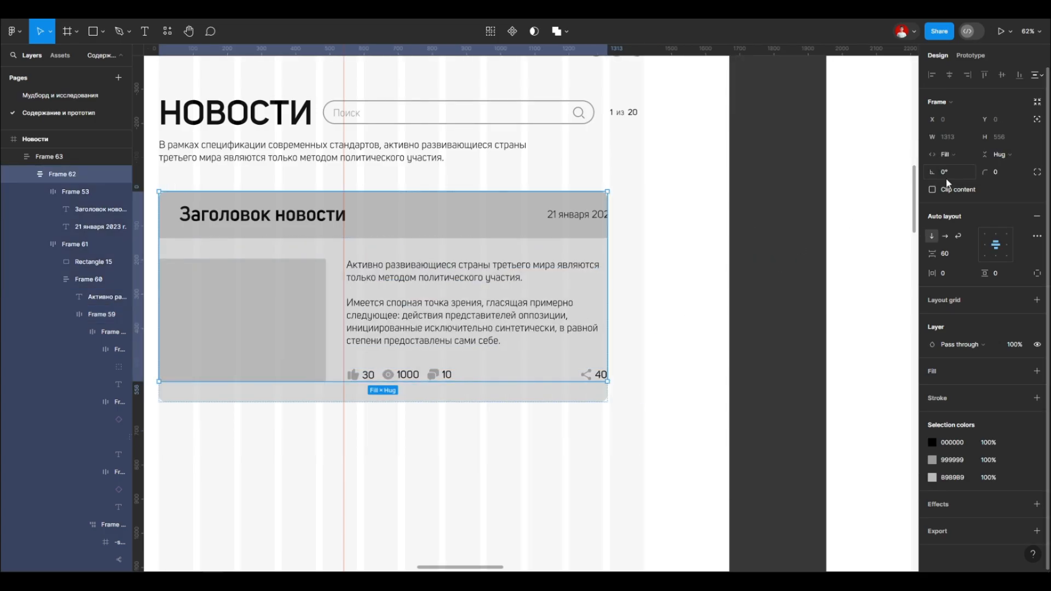
pyautogui.hotkey('ctrl', 'z')
pyautogui.scroll(-3, 641, 294)
pyautogui.scroll(3, 528, 348)
# Step: Try to flip the comment counter horizontally
pyautogui.click(270, 232)
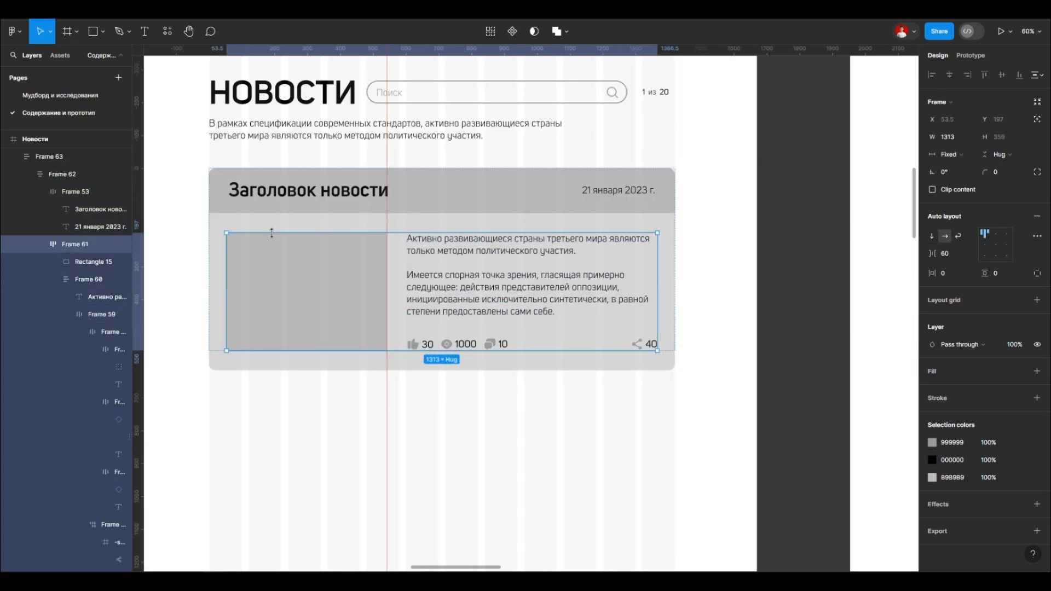
pyautogui.doubleClick(461, 347)
pyautogui.doubleClick(461, 347)
pyautogui.doubleClick(427, 344)
pyautogui.scroll(3, 455, 348)
pyautogui.click(525, 345)
pyautogui.hotkey('shift', 'h')
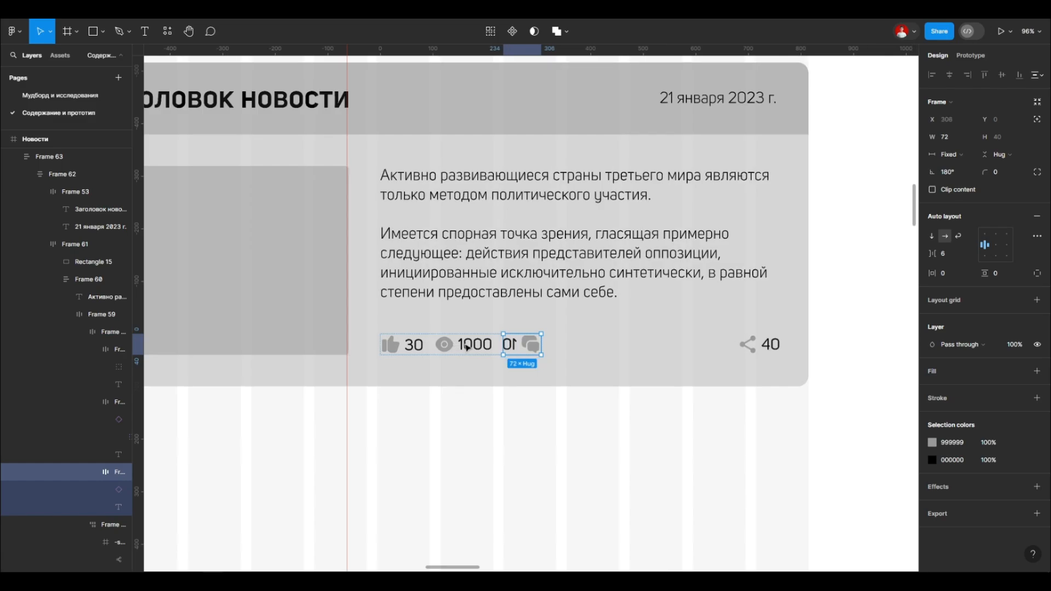
pyautogui.hotkey('ctrl', 'z')
# Step: Try a different horizontal sizing option for the counters row
pyautogui.doubleClick(539, 348)
pyautogui.scroll(-3, 622, 346)
pyautogui.click(637, 307)
pyautogui.click(672, 336)
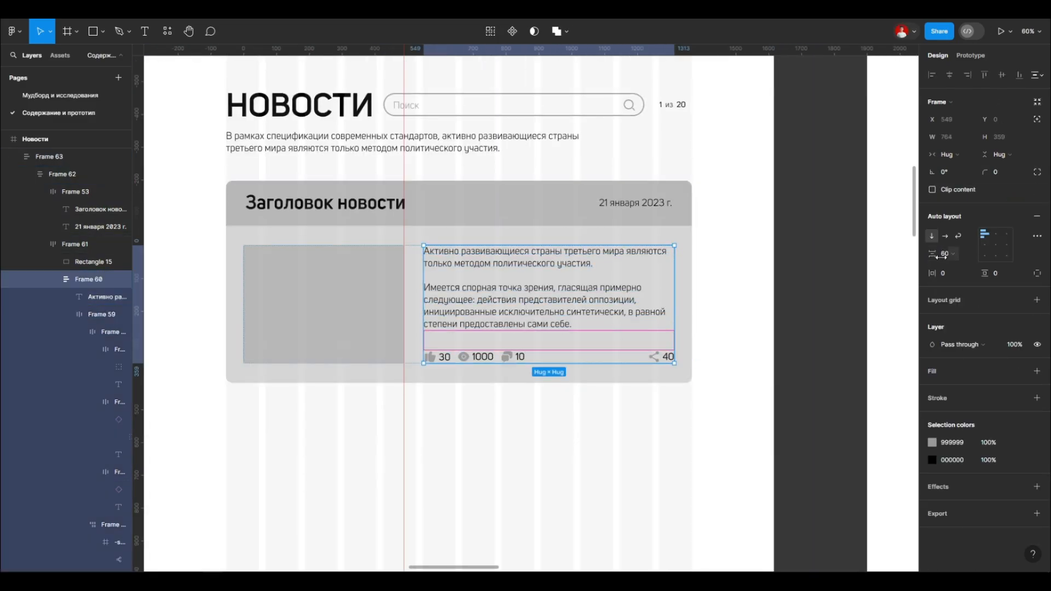
pyautogui.doubleClick(533, 360)
pyautogui.click(952, 155)
pyautogui.click(958, 167)
pyautogui.hotkey('ctrl', 'z')
# Step: Check the width sizing options of the card's inner content frame and try resizing the card from its right edge
pyautogui.click(683, 236)
pyautogui.click(958, 156)
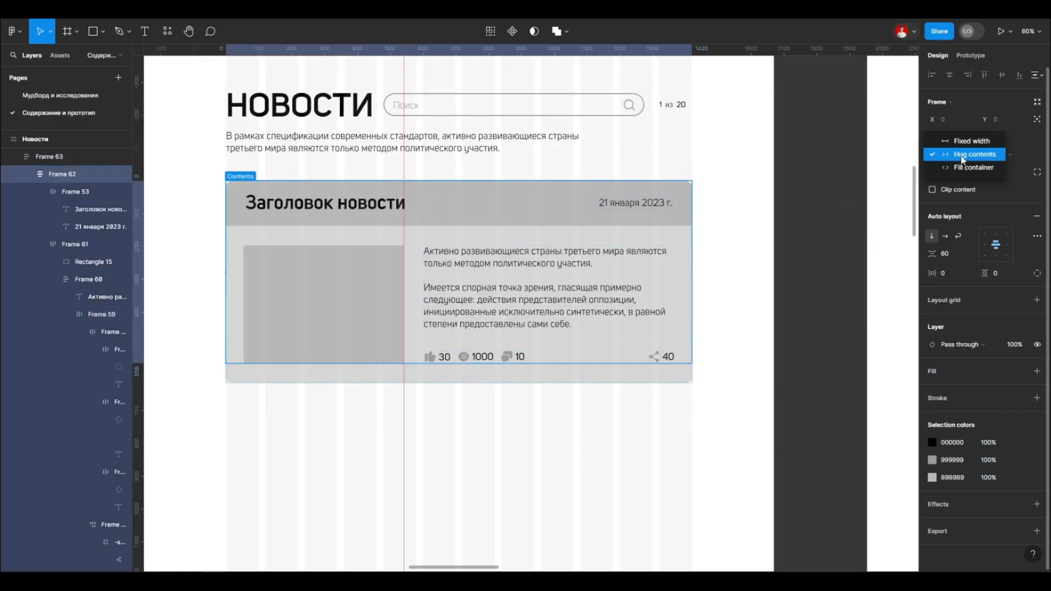
pyautogui.click(674, 374)
pyautogui.click(955, 155)
pyautogui.click(721, 238)
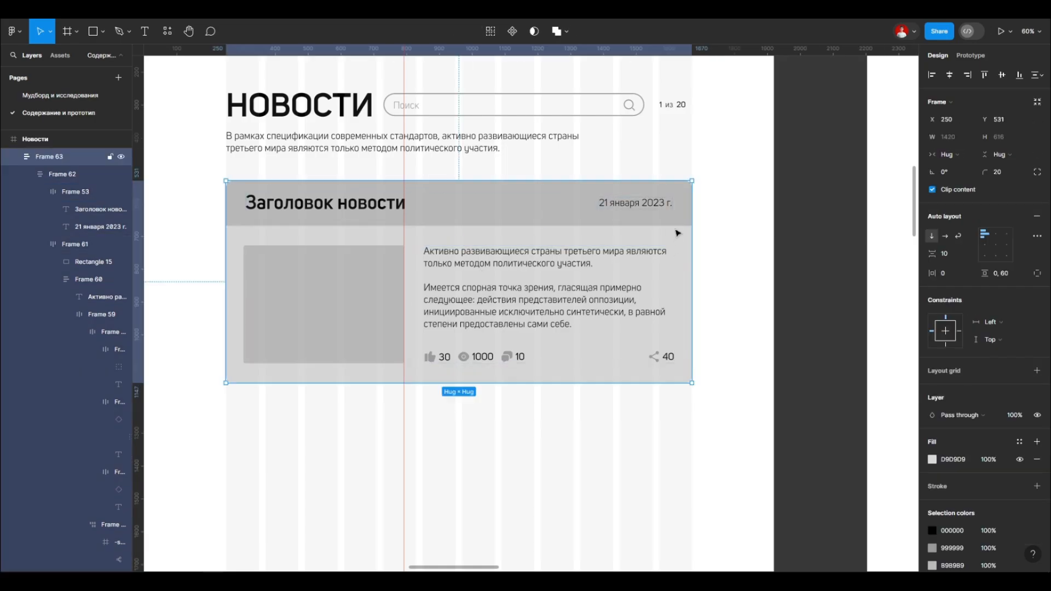
pyautogui.moveTo(677, 232); pyautogui.dragTo(837, 265)
pyautogui.click(839, 268)
pyautogui.moveTo(853, 286); pyautogui.dragTo(779, 286)
pyautogui.hotkey('ctrl', 'z')
# Step: Switch the share counter's auto layout to the horizontal direction
pyautogui.doubleClick(819, 392)
pyautogui.doubleClick(819, 392)
pyautogui.doubleClick(819, 392)
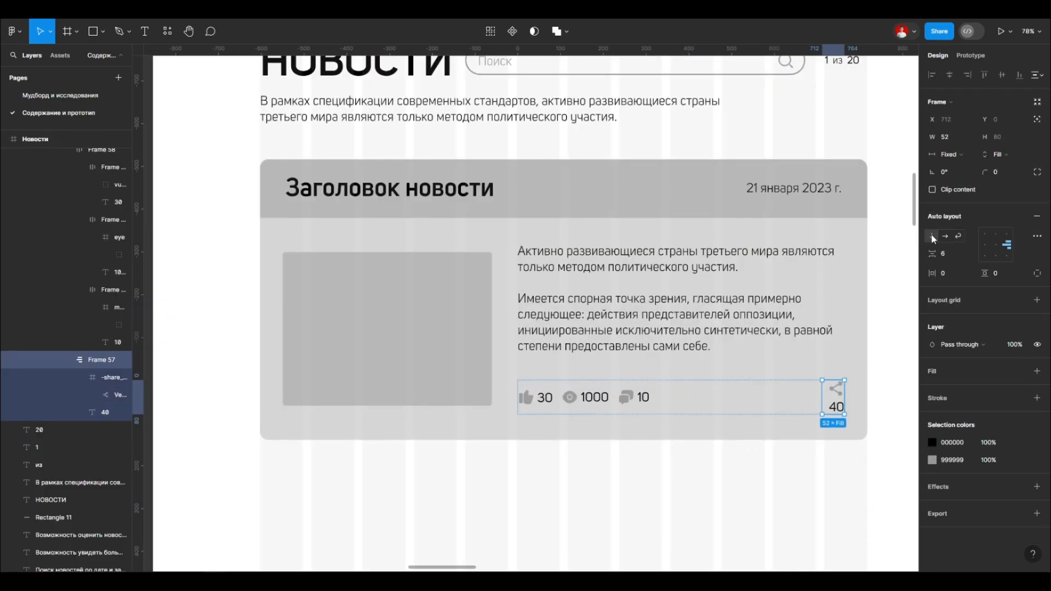
pyautogui.click(945, 236)
# Step: Adjust the counters row's gap between the comment counter and the share counter's frame
pyautogui.click(683, 389)
pyautogui.moveTo(932, 253); pyautogui.dragTo(1018, 263)
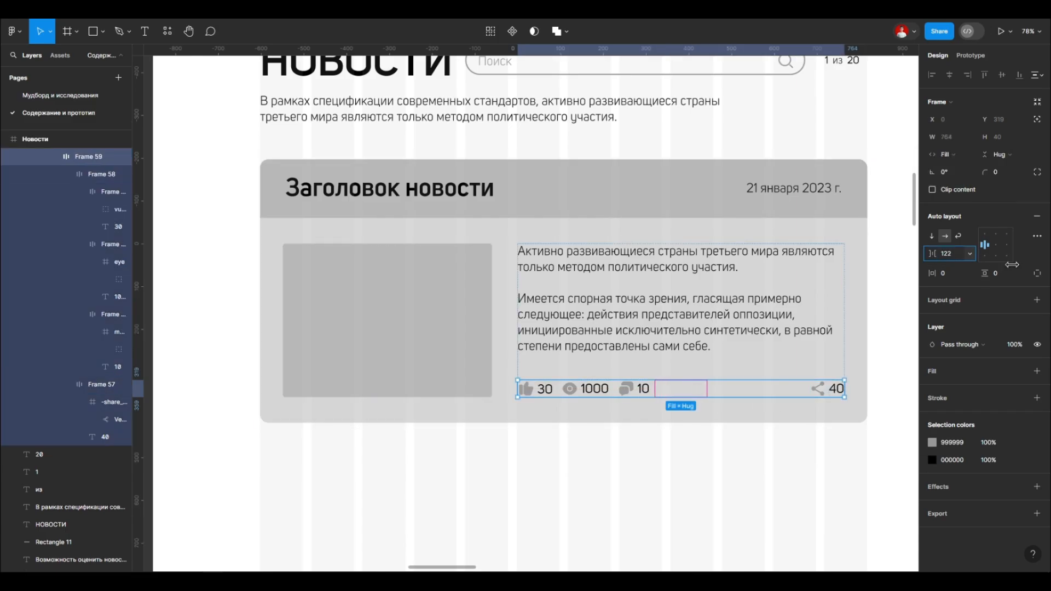
pyautogui.click(804, 391)
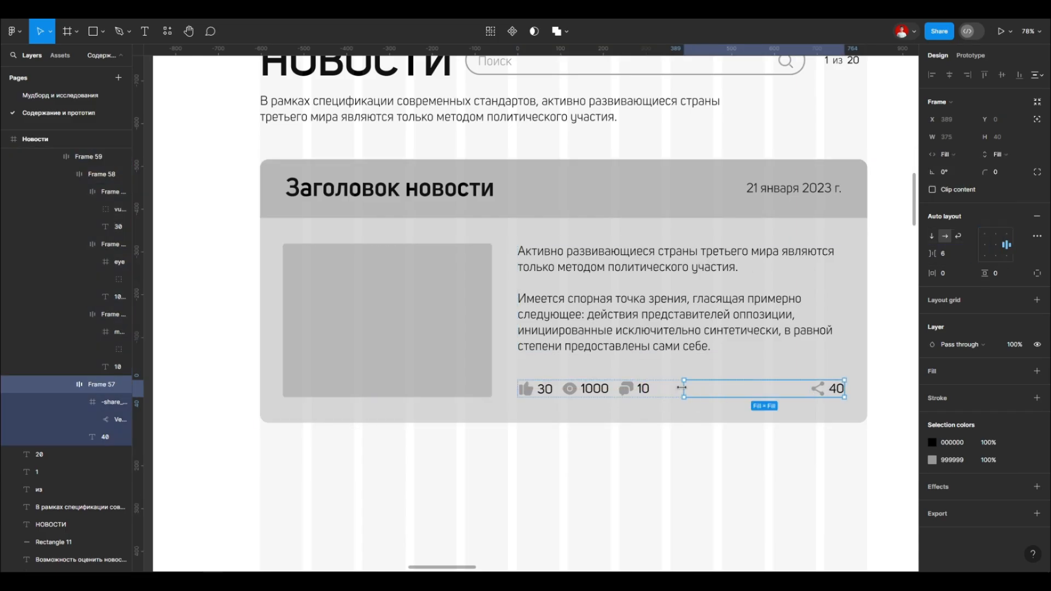
pyautogui.click(672, 387)
pyautogui.click(823, 390)
pyautogui.click(504, 358)
# Step: Narrow the whole news card to about 780 px wide from its right edge to test its responsiveness
pyautogui.scroll(-3, 630, 339)
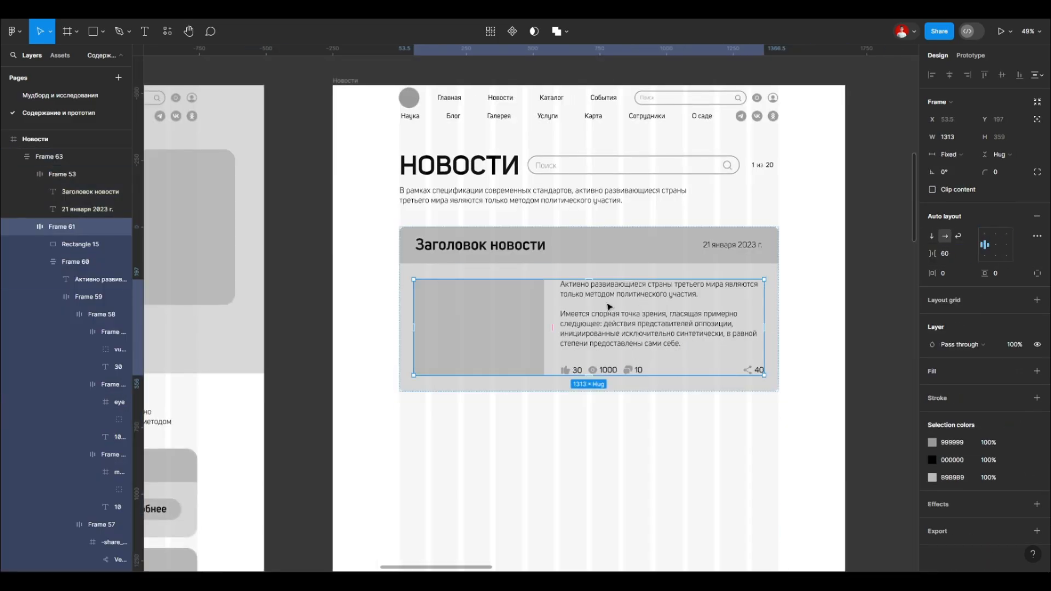
pyautogui.press('Escape')
pyautogui.moveTo(779, 276); pyautogui.dragTo(608, 275)
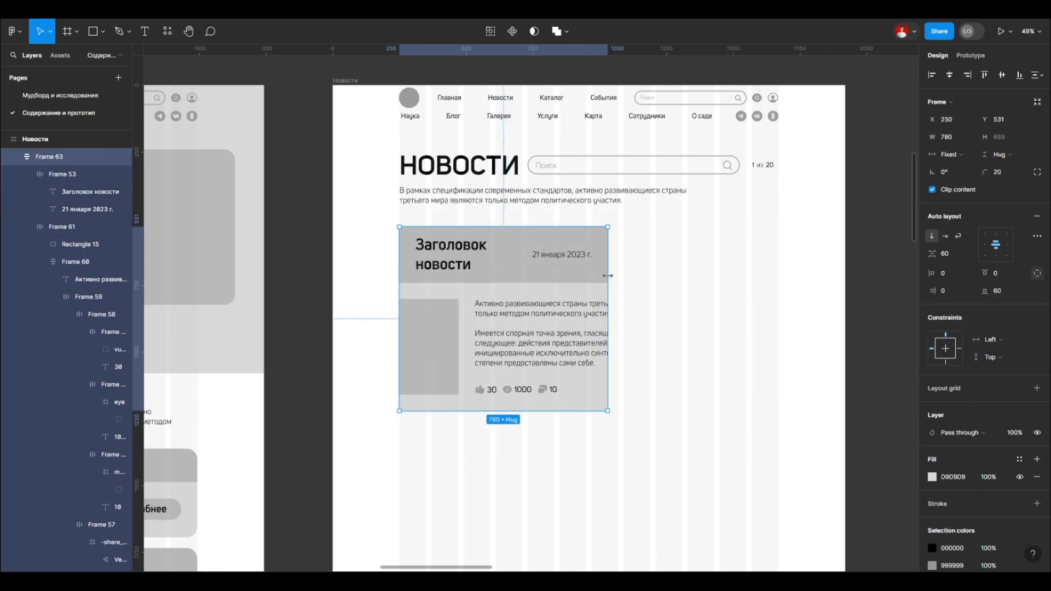
# Step: Undo the card's narrowing and try narrowing its inner text block from the right edge
pyautogui.hotkey('ctrl', 'z')
pyautogui.doubleClick(497, 317)
pyautogui.doubleClick(497, 317)
pyautogui.click(558, 275)
pyautogui.doubleClick(563, 305)
pyautogui.moveTo(763, 306); pyautogui.dragTo(610, 322)
pyautogui.hotkey('ctrl', 'z')
# Step: Check the image placeholder's width sizing and restore left alignment on the news text
pyautogui.doubleClick(506, 323)
pyautogui.click(953, 137)
pyautogui.click(966, 155)
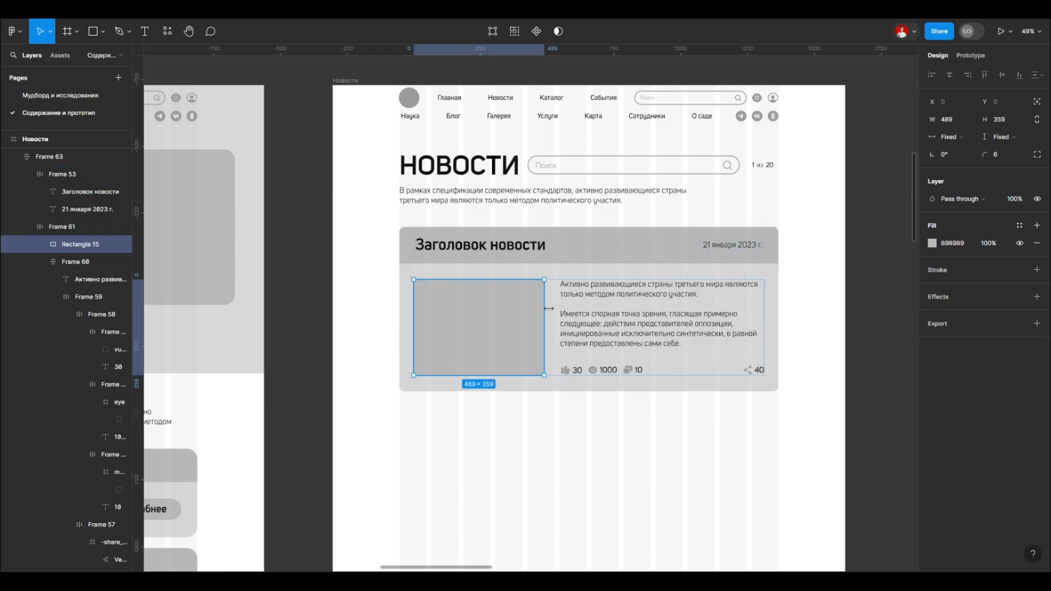
pyautogui.click(680, 346)
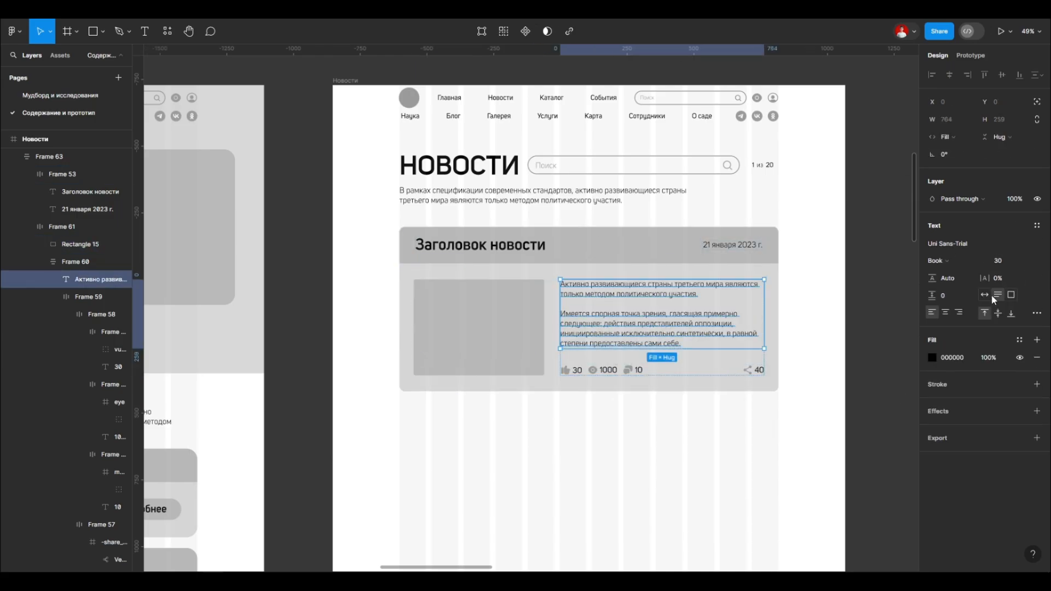
pyautogui.click(931, 313)
# Step: Set the horizontal padding of the frame holding the image and text block to 60
pyautogui.scroll(-2, 525, 353)
pyautogui.click(563, 342)
pyautogui.doubleClick(569, 338)
pyautogui.scroll(1, 596, 326)
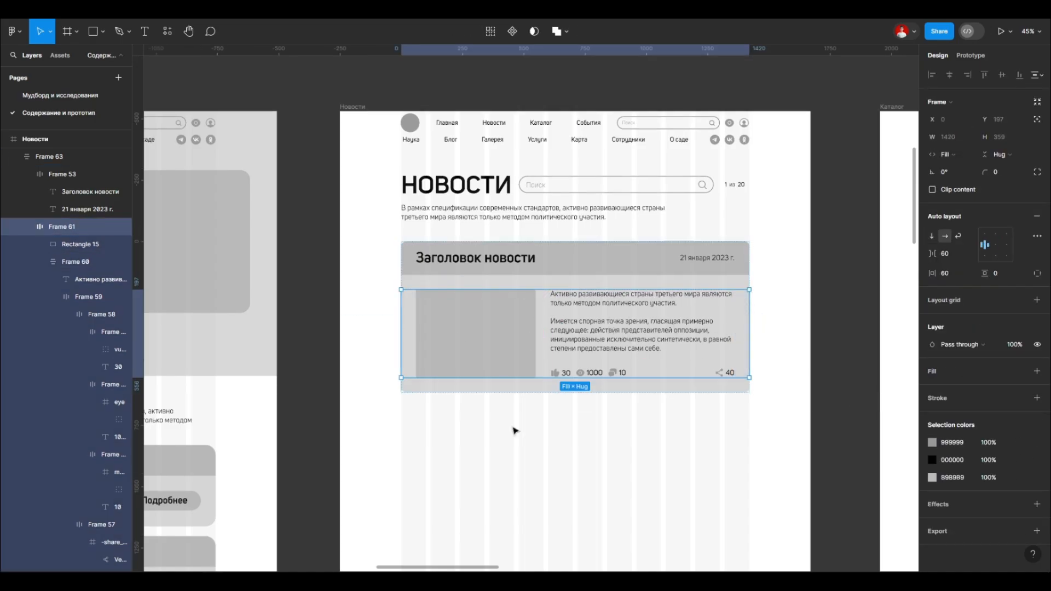
# Step: Try narrowing the card's content frame from its right edge and undo the resize
pyautogui.press('Return')
pyautogui.moveTo(568, 338); pyautogui.dragTo(535, 338)
pyautogui.click(591, 337)
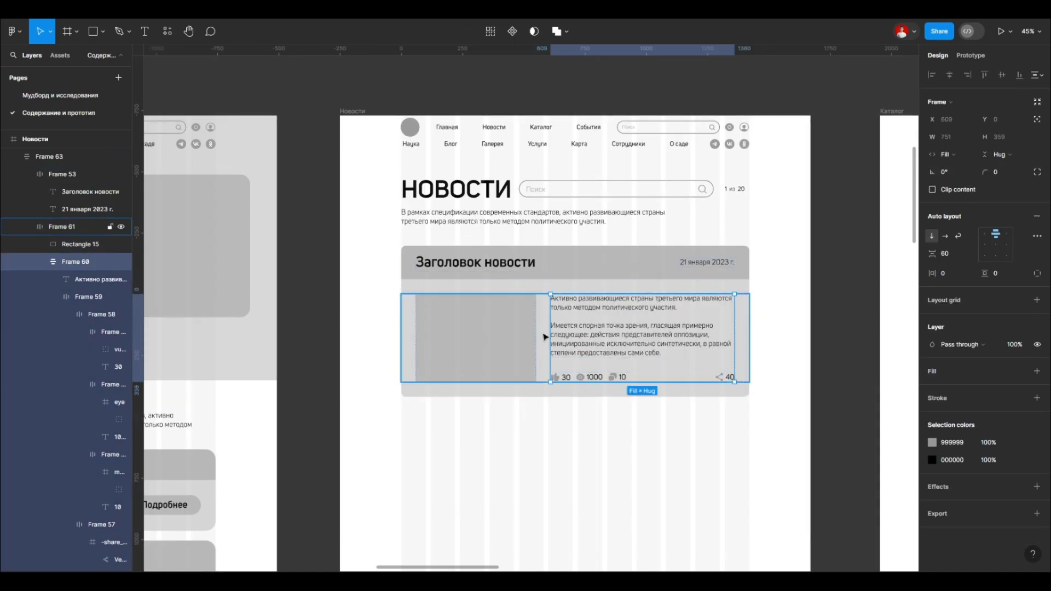
pyautogui.click(544, 337)
pyautogui.moveTo(749, 320); pyautogui.dragTo(667, 315)
pyautogui.hotkey('ctrl', 'z')
pyautogui.click(744, 275)
pyautogui.hotkey('shift', 'Return')
pyautogui.moveTo(749, 299)
pyautogui.mouseDown()
pyautogui.moveTo(668, 299)
pyautogui.moveTo(636, 312)
pyautogui.moveTo(749, 305)
pyautogui.mouseUp()
# Step: Set the like counter's width sizing to fill the container
pyautogui.scroll(5, 722, 376)
pyautogui.doubleClick(729, 379)
pyautogui.press('Escape')
pyautogui.doubleClick(534, 378)
pyautogui.doubleClick(534, 377)
pyautogui.doubleClick(539, 378)
pyautogui.doubleClick(514, 377)
pyautogui.click(482, 377)
pyautogui.doubleClick(531, 379)
pyautogui.doubleClick(534, 379)
pyautogui.doubleClick(518, 378)
pyautogui.click(468, 376)
pyautogui.click(947, 155)
pyautogui.click(958, 172)
# Step: Set the width sizing of the views and comment counters to fill the container
pyautogui.click(645, 377)
pyautogui.click(947, 154)
pyautogui.click(959, 172)
pyautogui.click(690, 378)
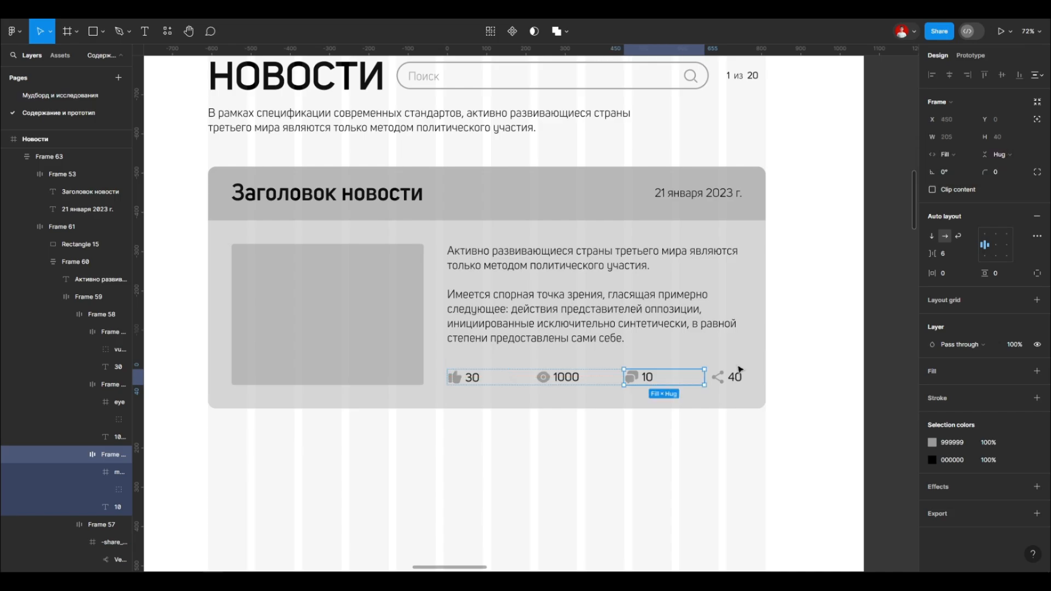
# Step: Test the card's resizing and undo the fill sizing of the like, views and comment counters
pyautogui.scroll(-3, 549, 238)
pyautogui.click(549, 238)
pyautogui.click(717, 233)
pyautogui.click(703, 236)
pyautogui.moveTo(708, 235); pyautogui.dragTo(708, 273)
pyautogui.scroll(3, 606, 350)
pyautogui.doubleClick(605, 358)
pyautogui.hotkey('ctrl', 'z')
pyautogui.hotkey('ctrl', 'z')
pyautogui.hotkey('ctrl', 'z')
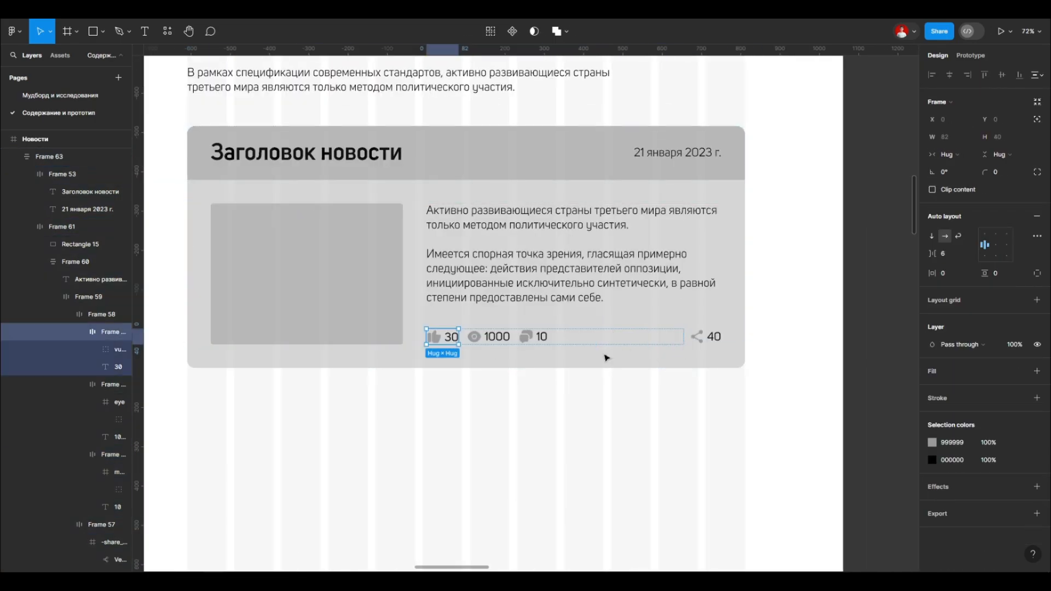
# Step: Switch the auto layout of the views and comment counters to wrap
pyautogui.click(504, 338)
pyautogui.click(958, 236)
pyautogui.click(530, 343)
pyautogui.click(958, 236)
# Step: Narrow the news card to about 1080 px from its right edge and widen it back to the full column width
pyautogui.click(706, 194)
pyautogui.moveTo(744, 194); pyautogui.dragTo(610, 219)
pyautogui.scroll(-3, 608, 216)
pyautogui.scroll(3, 476, 361)
pyautogui.doubleClick(531, 372)
pyautogui.doubleClick(531, 372)
pyautogui.doubleClick(531, 372)
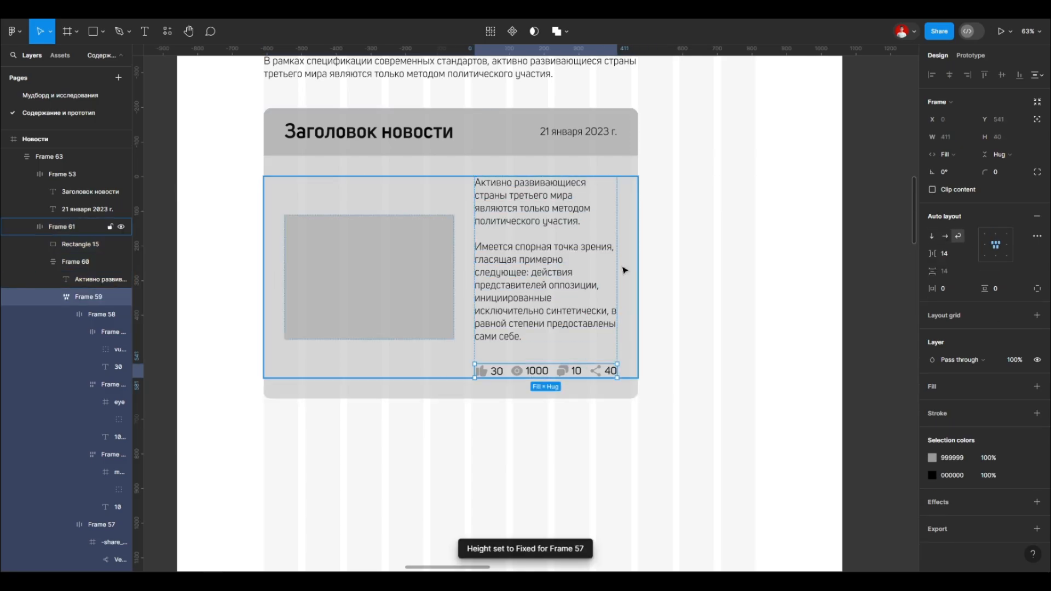
pyautogui.click(692, 263)
pyautogui.click(627, 263)
pyautogui.moveTo(637, 263); pyautogui.dragTo(758, 264)
# Step: Apply wrap auto layout within the counters row and try narrowing the card from its right edge
pyautogui.doubleClick(582, 294)
pyautogui.doubleClick(582, 294)
pyautogui.click(958, 237)
pyautogui.click(739, 169)
pyautogui.moveTo(758, 184); pyautogui.dragTo(592, 186)
pyautogui.hotkey('ctrl', 'z')
# Step: Switch the auto layout of the like and share counters to wrap
pyautogui.doubleClick(529, 296)
pyautogui.doubleClick(530, 297)
pyautogui.doubleClick(529, 296)
pyautogui.click(534, 221)
pyautogui.doubleClick(532, 294)
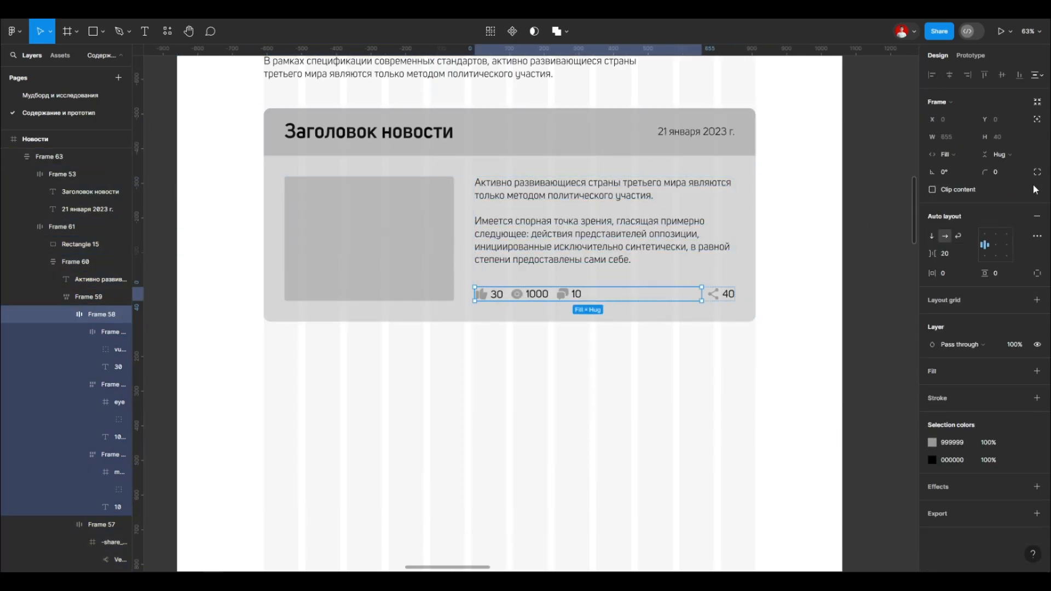
pyautogui.doubleClick(533, 295)
pyautogui.click(496, 295)
pyautogui.click(957, 236)
pyautogui.click(539, 295)
pyautogui.click(722, 295)
pyautogui.click(958, 235)
# Step: Test the wrapping counters by narrowing the card from its right edge and undo the resize
pyautogui.click(723, 274)
pyautogui.click(743, 168)
pyautogui.moveTo(756, 186); pyautogui.dragTo(629, 208)
pyautogui.hotkey('ctrl', 'z')
# Step: Examine the auto layout and sizing settings of the individual counters below the news text
pyautogui.doubleClick(582, 297)
pyautogui.doubleClick(582, 298)
pyautogui.doubleClick(728, 297)
pyautogui.doubleClick(729, 297)
pyautogui.click(591, 298)
pyautogui.scroll(-3, 575, 246)
pyautogui.click(552, 325)
pyautogui.scroll(3, 547, 273)
pyautogui.doubleClick(547, 275)
pyautogui.doubleClick(547, 275)
pyautogui.doubleClick(544, 275)
pyautogui.doubleClick(507, 278)
pyautogui.click(536, 278)
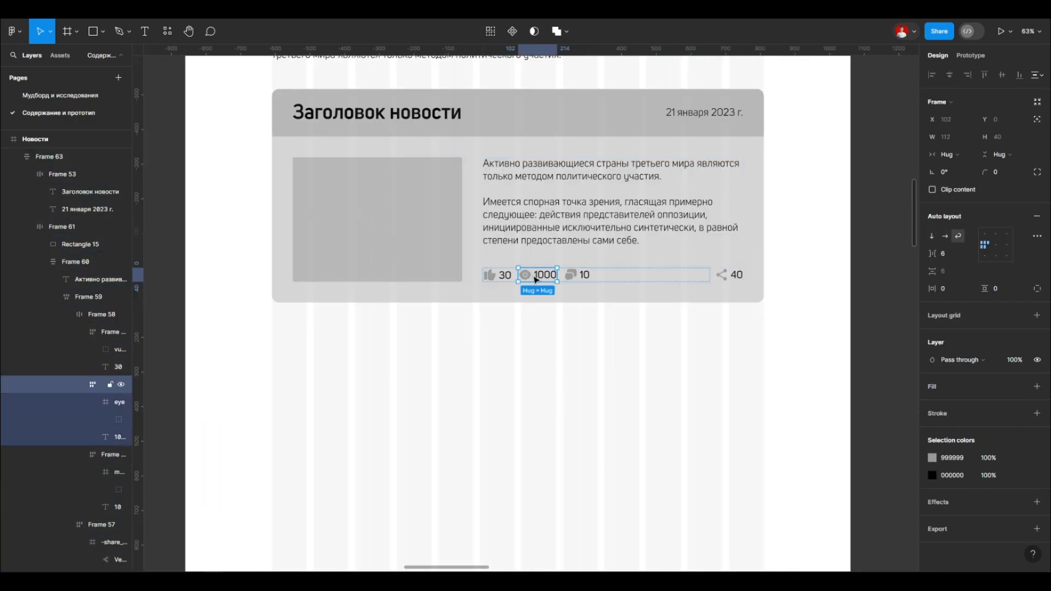
# Step: Set the like, views and comment counters with wrap layout to fill the available width
pyautogui.click(502, 276)
pyautogui.click(661, 274)
pyautogui.click(948, 155)
pyautogui.click(957, 167)
pyautogui.click(701, 275)
pyautogui.click(949, 155)
pyautogui.click(957, 167)
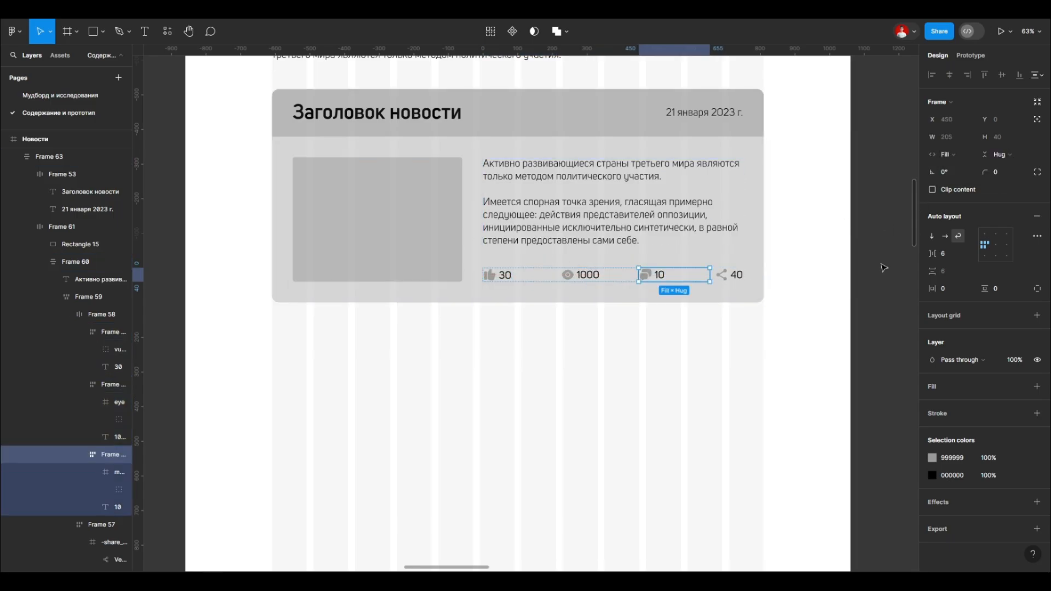
# Step: Try narrowing the card from its right edge, and undo both the resize and the counters' fill width sizing
pyautogui.click(809, 199)
pyautogui.click(729, 153)
pyautogui.moveTo(764, 159); pyautogui.dragTo(645, 208)
pyautogui.hotkey('ctrl', 'z')
pyautogui.hotkey('ctrl', 'z')
pyautogui.hotkey('ctrl', 'z')
pyautogui.hotkey('ctrl', 'z')
# Step: Switch the like, views, comment and share counters back to horizontal auto layout
pyautogui.click(945, 236)
pyautogui.click(539, 276)
pyautogui.click(578, 276)
pyautogui.click(729, 275)
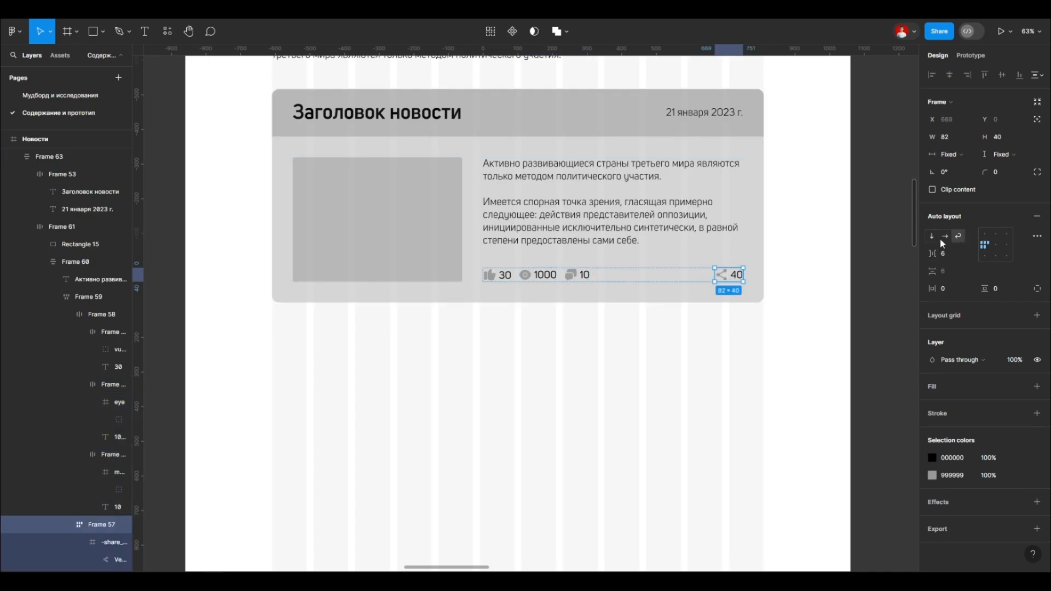
pyautogui.click(945, 235)
# Step: Inspect the like counter up close and review the whole news card on the page
pyautogui.doubleClick(501, 275)
pyautogui.scroll(3, 570, 273)
pyautogui.click(492, 278)
pyautogui.press('Escape')
pyautogui.doubleClick(465, 278)
pyautogui.scroll(-4, 664, 346)
pyautogui.click(748, 306)
pyautogui.click(754, 293)
pyautogui.click(586, 410)
pyautogui.scroll(-6, 564, 355)
pyautogui.scroll(8, 826, 304)
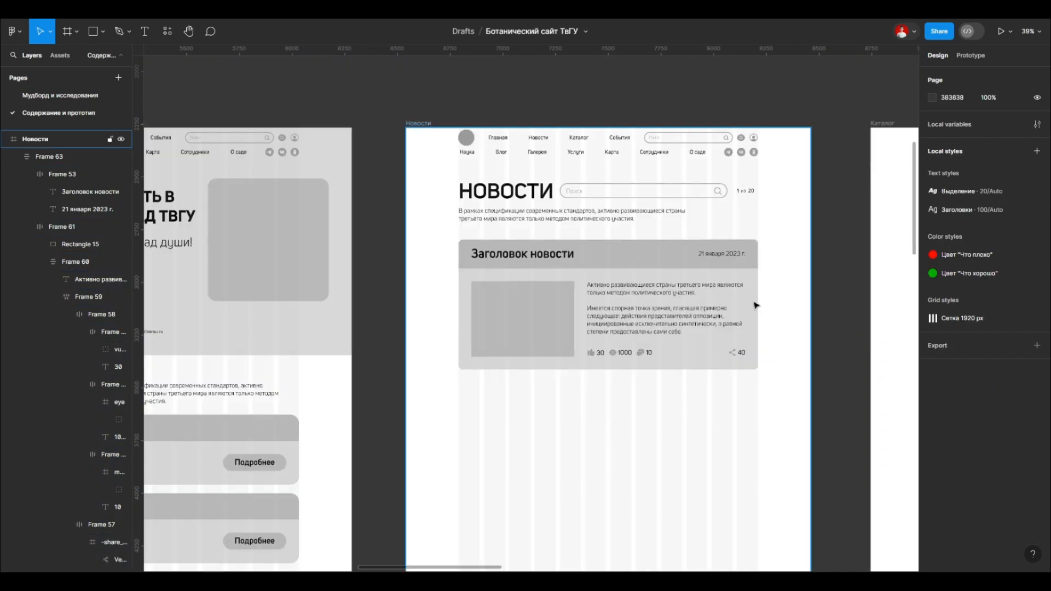
# Step: Examine the layout settings of the like and comment counters and of the group that contains them
pyautogui.doubleClick(558, 331)
pyautogui.doubleClick(558, 331)
pyautogui.doubleClick(506, 417)
pyautogui.scroll(2, 639, 418)
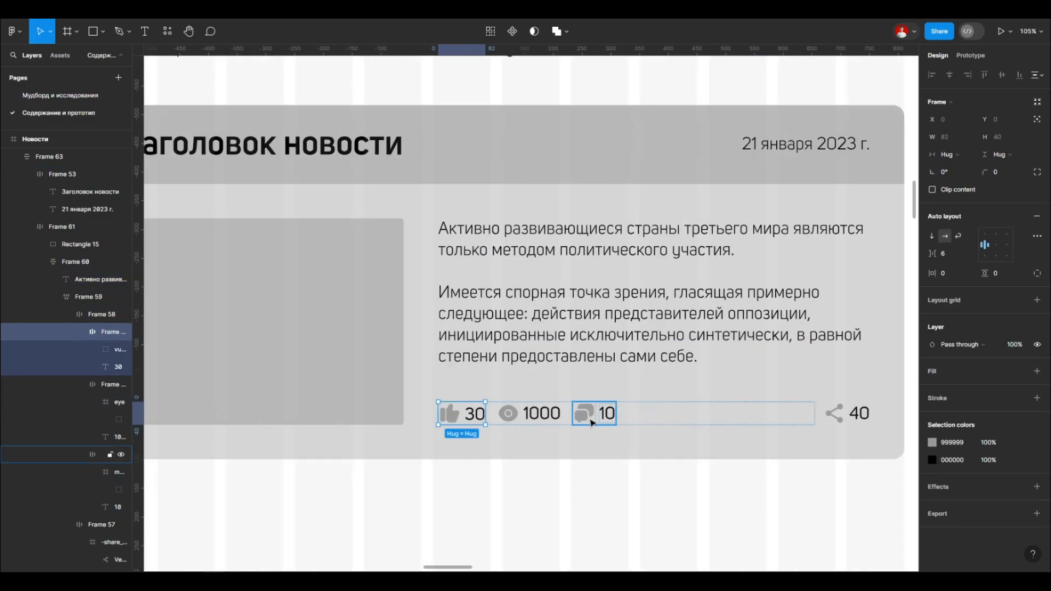
pyautogui.keyDown('shift'); pyautogui.click(593, 422); pyautogui.keyUp('shift')
pyautogui.click(481, 426)
pyautogui.scroll(-2, 474, 421)
pyautogui.click(524, 420)
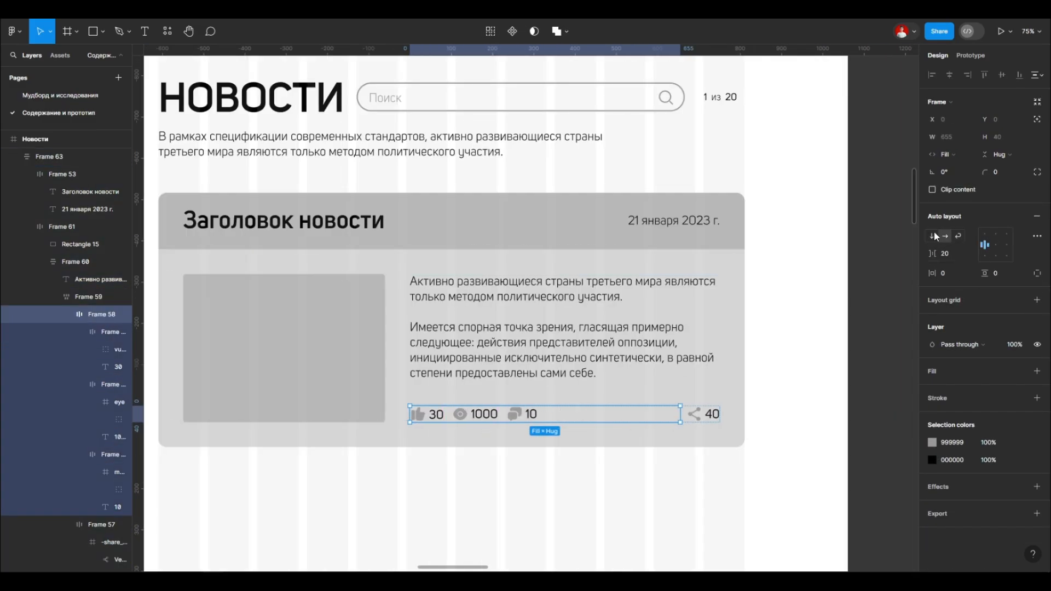
# Step: Set the share counter's frame to fill the row's width alongside the group of like, views and comment counters
pyautogui.click(696, 415)
pyautogui.click(668, 414)
pyautogui.moveTo(680, 413); pyautogui.dragTo(550, 409)
pyautogui.click(964, 183)
pyautogui.press('Tab')
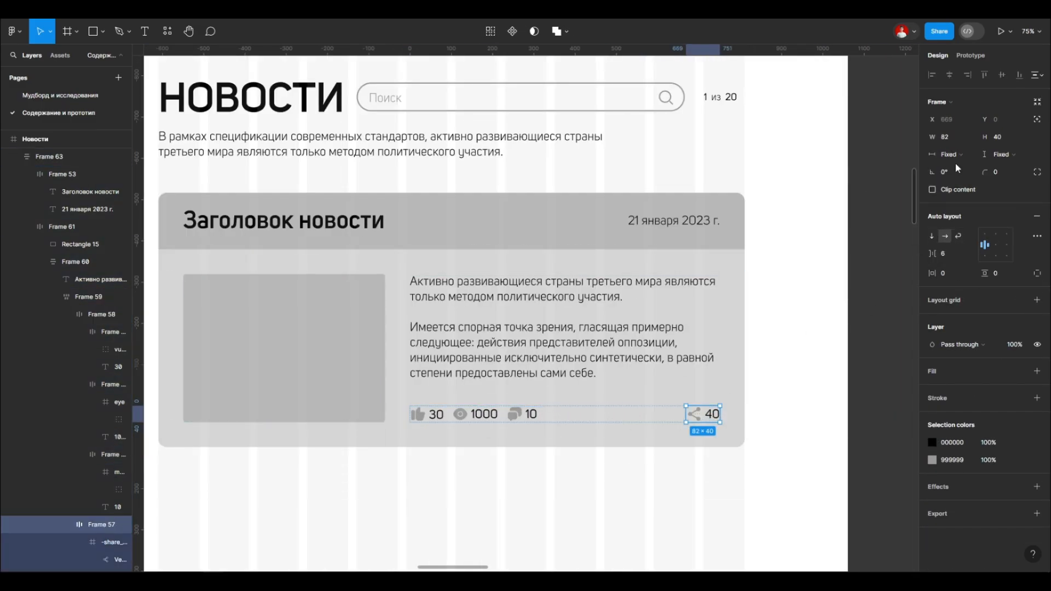
pyautogui.click(999, 168)
pyautogui.hotkey('shift', 'Tab')
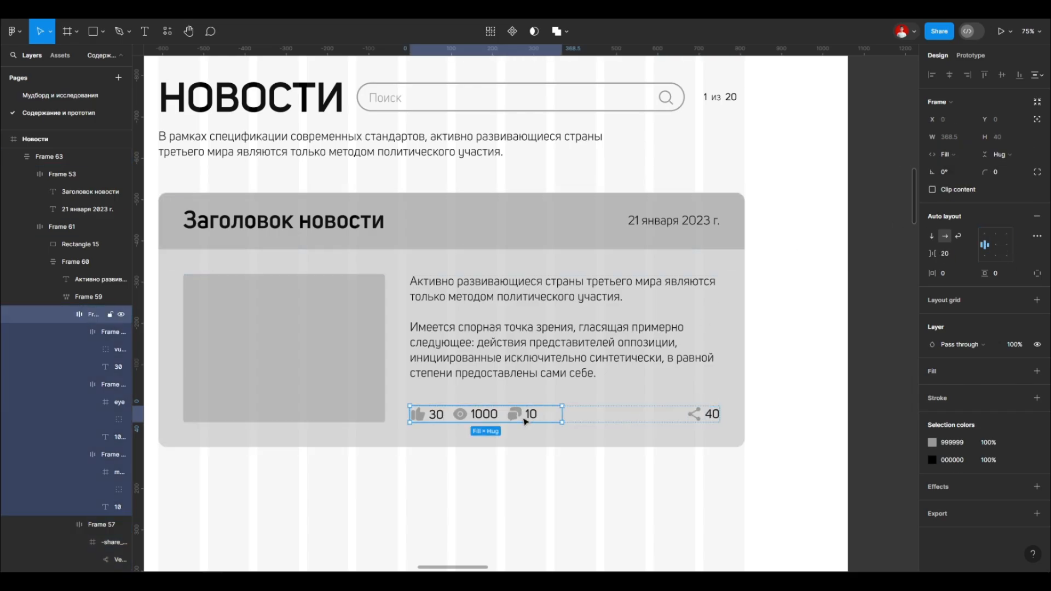
# Step: Switch the whole counters row from wrap to horizontal auto layout and test it by narrowing the card
pyautogui.click(595, 418)
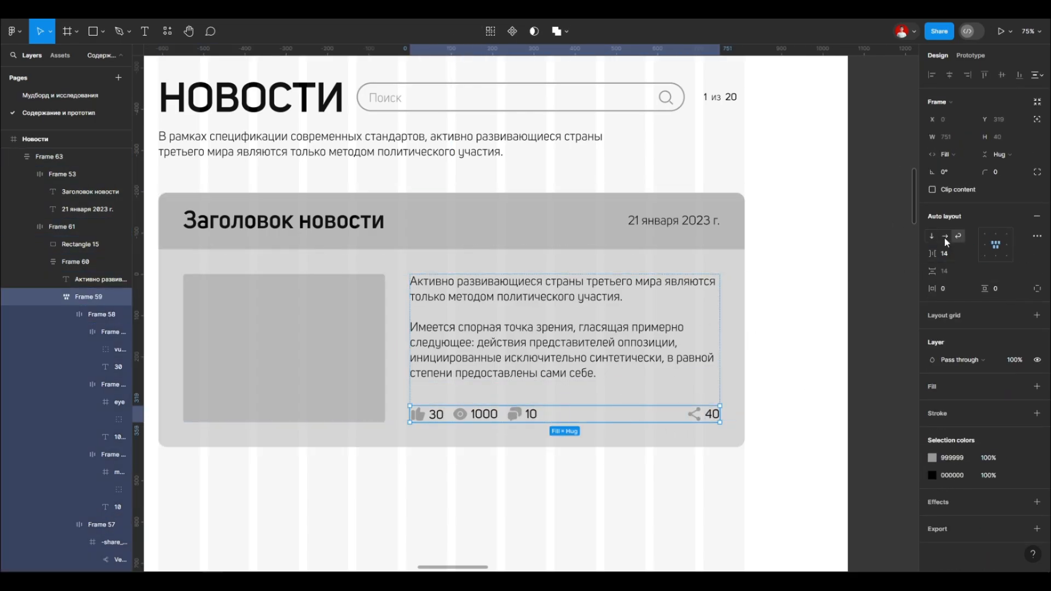
pyautogui.doubleClick(435, 419)
pyautogui.click(620, 466)
pyautogui.click(736, 289)
pyautogui.moveTo(745, 288); pyautogui.dragTo(614, 290)
pyautogui.hotkey('ctrl', 'z')
# Step: Apply wrap auto layout to the views and comment counters inside the horizontal row
pyautogui.doubleClick(431, 420)
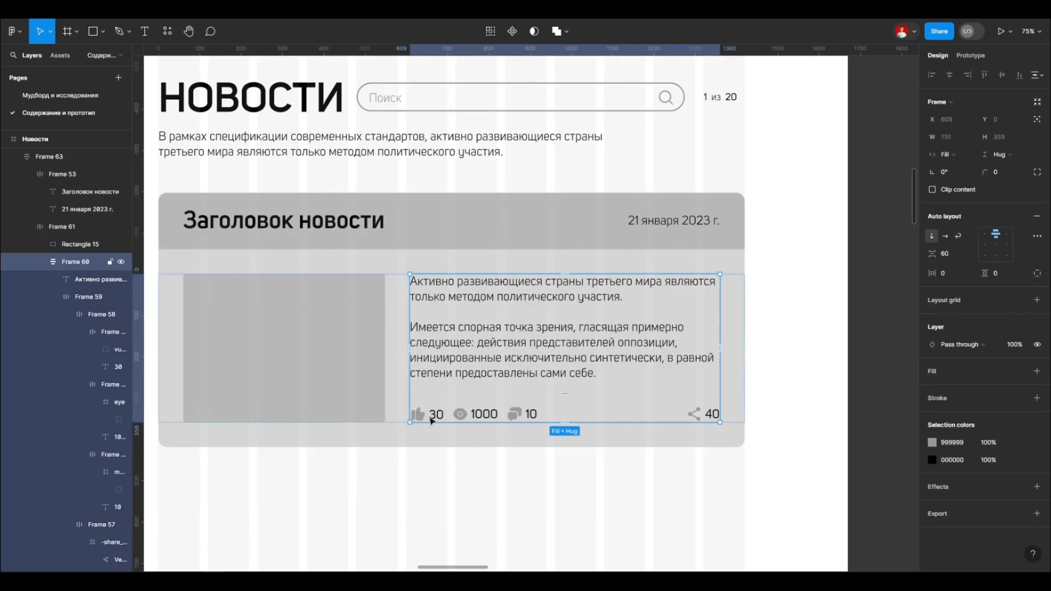
pyautogui.doubleClick(432, 420)
pyautogui.doubleClick(465, 416)
pyautogui.click(959, 236)
pyautogui.click(522, 416)
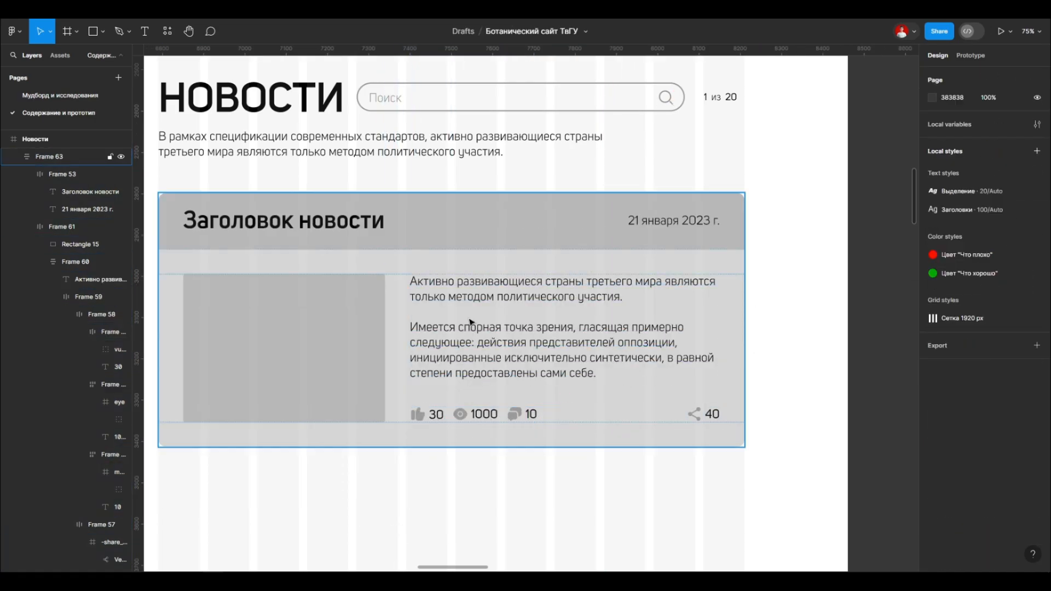
# Step: Narrow the news card to test how its counters adapt, and undo the resize
pyautogui.click(753, 339)
pyautogui.click(652, 358)
pyautogui.moveTo(745, 274); pyautogui.dragTo(605, 271)
pyautogui.hotkey('ctrl', 'z')
# Step: Set the whole counters row to wrap auto layout with left alignment, test it by narrowing the card, and undo the resize
pyautogui.scroll(-1, 521, 377)
pyautogui.doubleClick(519, 375)
pyautogui.click(958, 237)
pyautogui.click(984, 245)
pyautogui.click(763, 289)
pyautogui.click(710, 228)
pyautogui.moveTo(744, 249); pyautogui.dragTo(630, 266)
pyautogui.scroll(-2, 616, 267)
pyautogui.hotkey('ctrl', 'z')
# Step: Apply left-aligned wrap to the group of like, views and comment counters, test it at card width 1060, and undo the resize
pyautogui.doubleClick(594, 343)
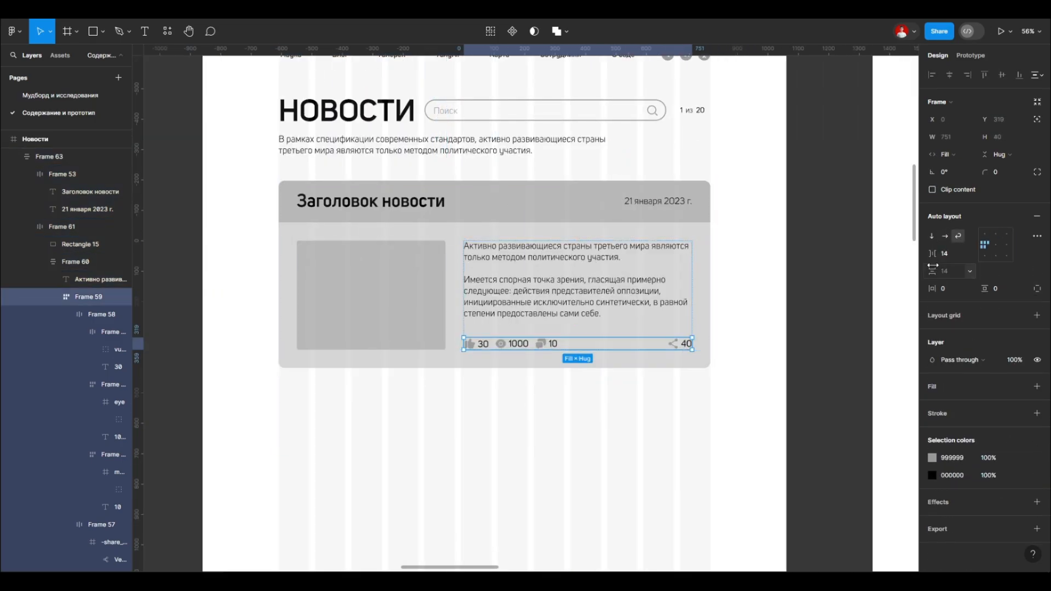
pyautogui.doubleClick(674, 344)
pyautogui.click(957, 236)
pyautogui.click(548, 345)
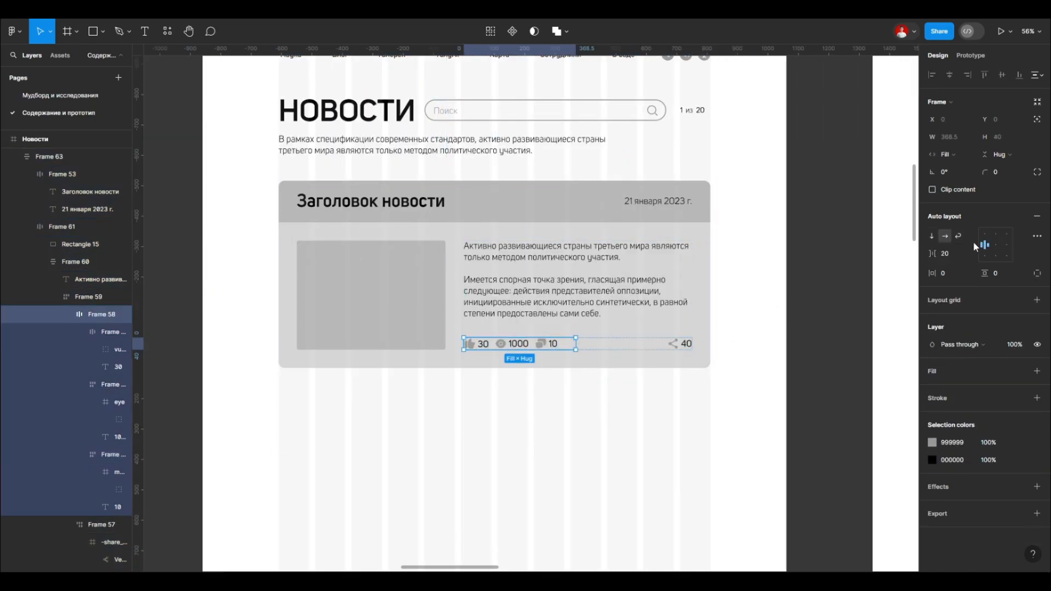
pyautogui.click(985, 246)
pyautogui.click(703, 273)
pyautogui.click(706, 231)
pyautogui.moveTo(710, 246); pyautogui.dragTo(600, 251)
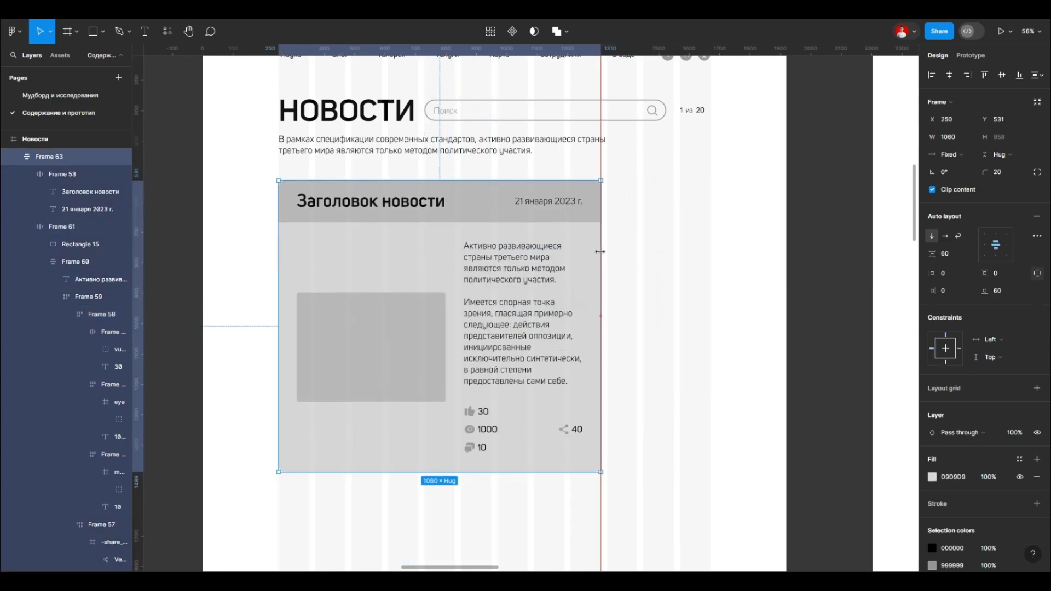
pyautogui.hotkey('ctrl', 'z')
# Step: Increase the horizontal gap between the counter group and the share counter to 70
pyautogui.doubleClick(616, 346)
pyautogui.scroll(1, 611, 344)
pyautogui.doubleClick(598, 345)
pyautogui.doubleClick(597, 346)
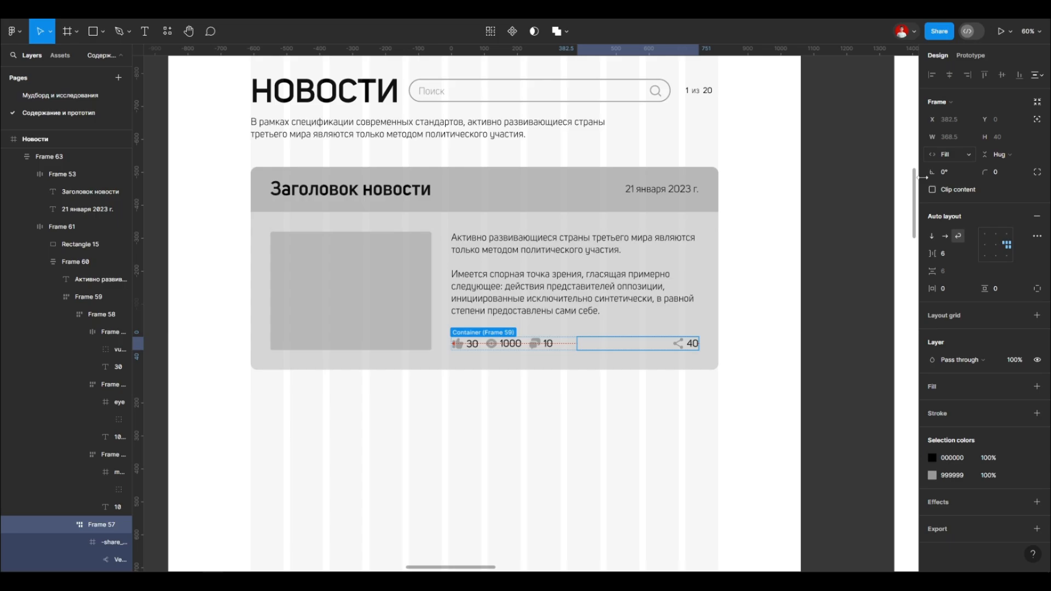
pyautogui.click(574, 343)
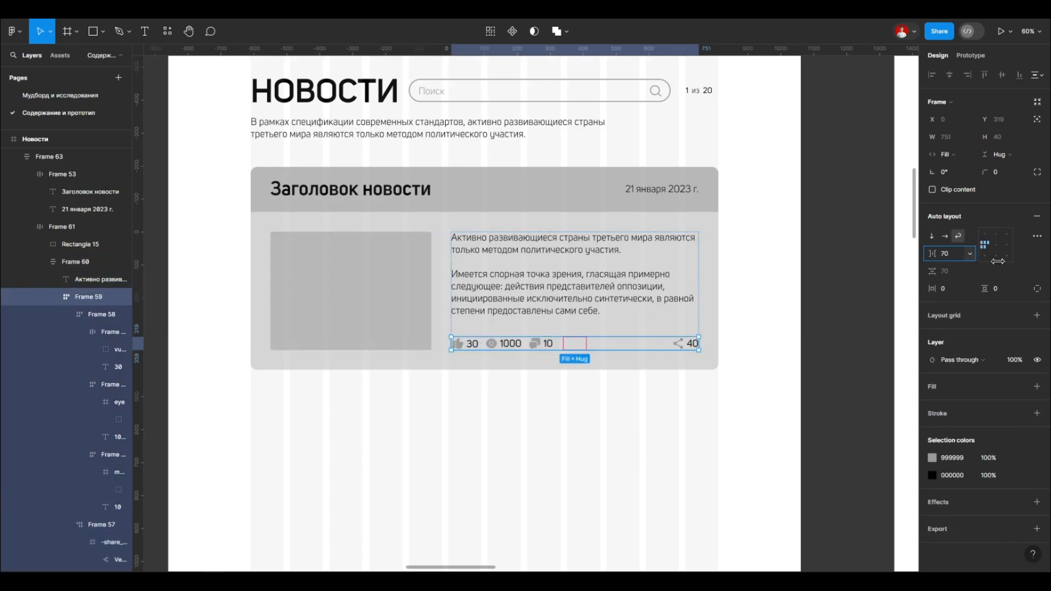
# Step: Test the wrapping counters row by narrowing the card twice, undoing the resize each time
pyautogui.click(707, 239)
pyautogui.click(709, 223)
pyautogui.moveTo(718, 229); pyautogui.dragTo(624, 236)
pyautogui.hotkey('ctrl', 'z')
pyautogui.doubleClick(578, 345)
pyautogui.doubleClick(578, 345)
pyautogui.click(710, 223)
pyautogui.moveTo(718, 239); pyautogui.dragTo(543, 340)
pyautogui.hotkey('ctrl', 'z')
pyautogui.doubleClick(682, 345)
# Step: Turn the news card into a component and place a copy of it directly below
pyautogui.click(613, 221)
pyautogui.hotkey('ctrl', 'alt', 'k')
pyautogui.scroll(-5, 609, 213)
pyautogui.click(678, 302)
pyautogui.scroll(-1, 652, 279)
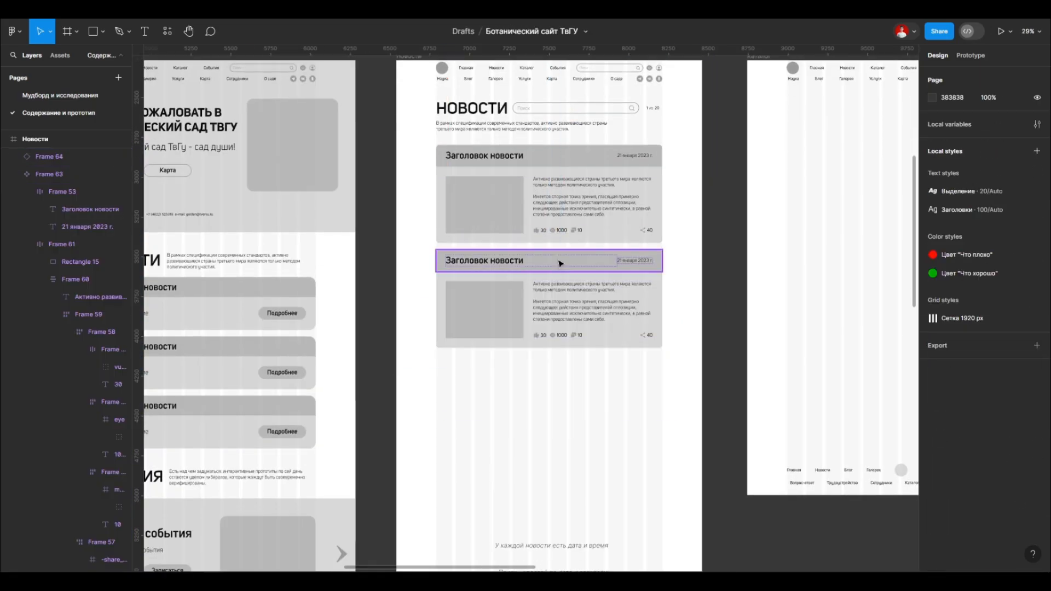
# Step: Delete the copied card and place a fresh copy under the original at X 250, Y 1190
pyautogui.scroll(-2, 558, 264)
pyautogui.click(549, 323)
pyautogui.press('Delete')
pyautogui.scroll(1, 546, 284)
pyautogui.click(539, 172)
pyautogui.moveTo(540, 191); pyautogui.dragTo(542, 296)
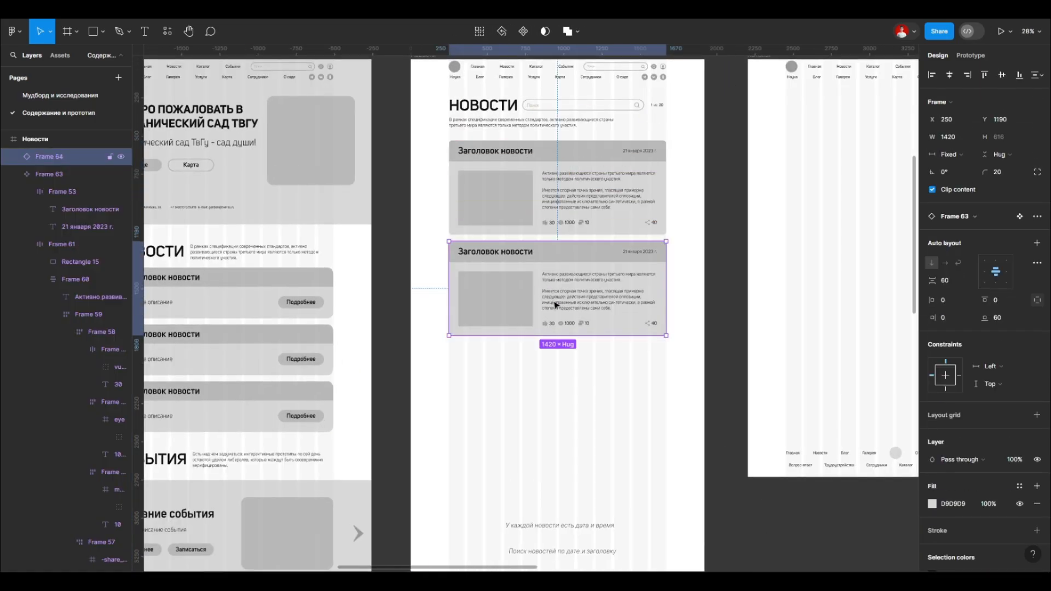
# Step: Duplicate the news card down the Новости page at equal intervals until the column holds four cards
pyautogui.click(565, 406)
pyautogui.scroll(2, 565, 404)
pyautogui.hotkey('ctrl', 'f')
pyautogui.click(525, 402)
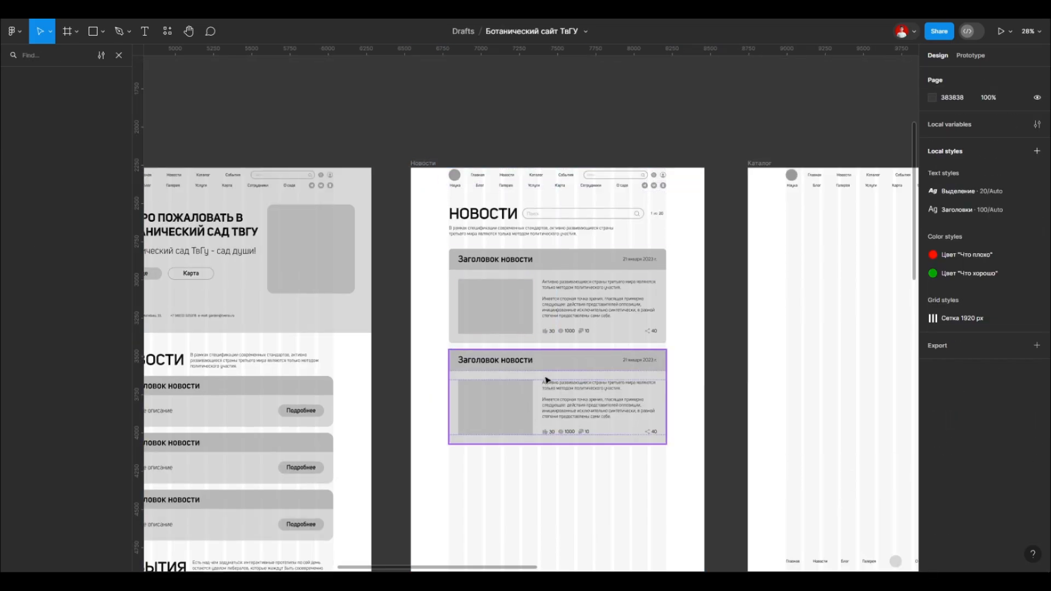
pyautogui.moveTo(566, 293); pyautogui.dragTo(565, 394)
pyautogui.scroll(-2, 565, 394)
pyautogui.hscroll(-2, 566, 394)
pyautogui.hotkey('ctrl', 'd')
pyautogui.hotkey('ctrl', 'd')
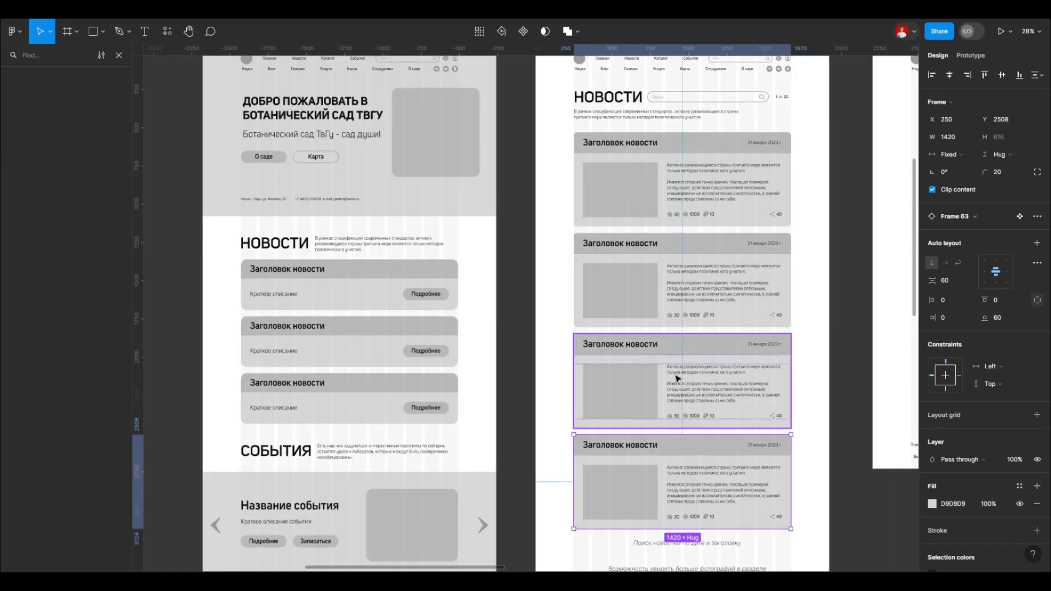
# Step: Move the three italic notes about news search, photos and rating from the Новости page onto the Каталог page
pyautogui.scroll(-3, 676, 376)
pyautogui.click(674, 506)
pyautogui.scroll(-2, 667, 364)
pyautogui.click(646, 150)
pyautogui.scroll(3, 683, 323)
pyautogui.moveTo(579, 312); pyautogui.dragTo(766, 263)
pyautogui.hotkey('shift', 'Right')
pyautogui.hotkey('shift', 'Right')
pyautogui.hotkey('shift', 'Right')
pyautogui.hotkey('shift', 'Right')
pyautogui.hotkey('shift', 'Right')
pyautogui.hotkey('shift', 'Right')
pyautogui.hotkey('shift', 'Right')
pyautogui.hotkey('shift', 'Right')
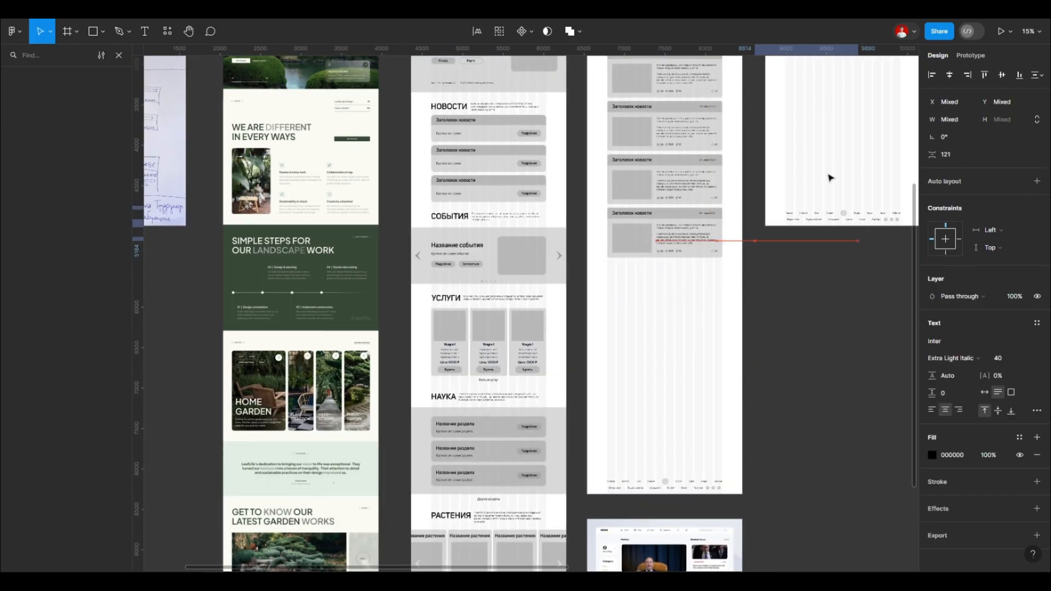
# Step: Add two more copies of the news card below the fourth one, aligned with the column at X 250
pyautogui.scroll(2, 690, 310)
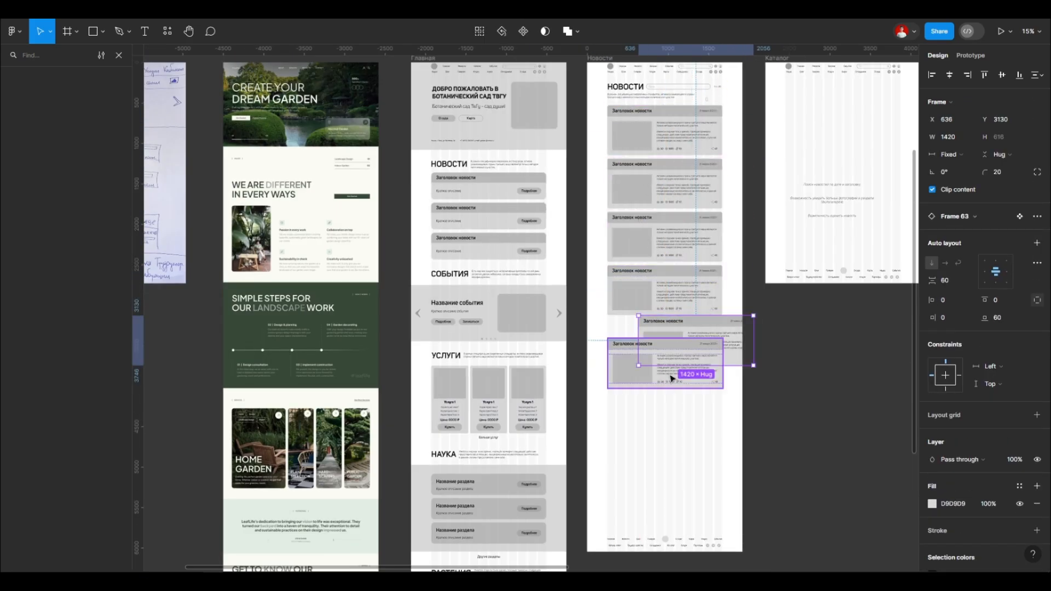
pyautogui.moveTo(687, 339); pyautogui.dragTo(653, 335)
pyautogui.scroll(3, 653, 335)
pyautogui.moveTo(618, 243); pyautogui.dragTo(653, 375)
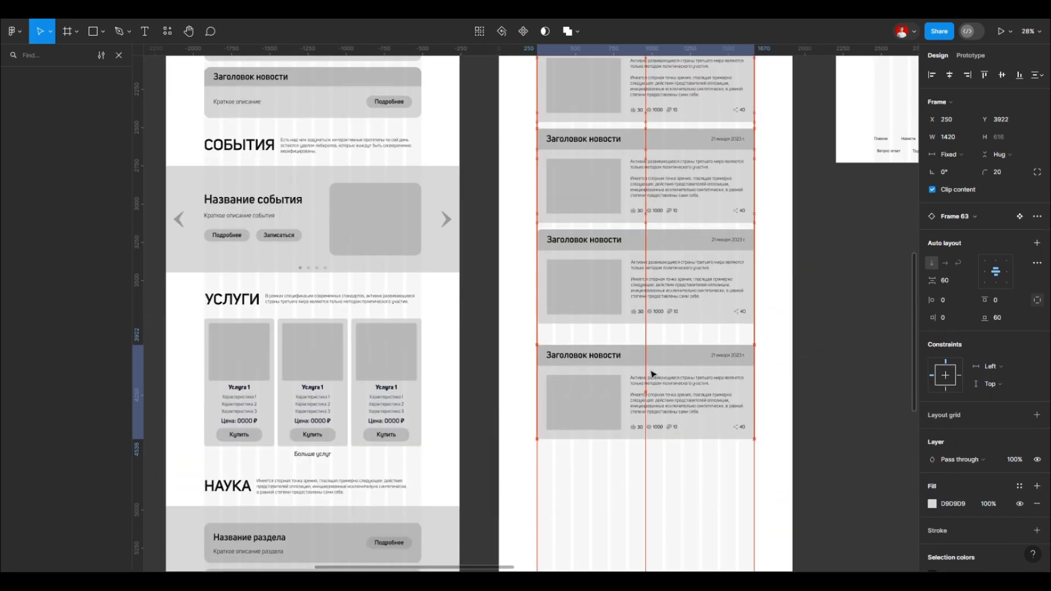
pyautogui.scroll(-6, 644, 317)
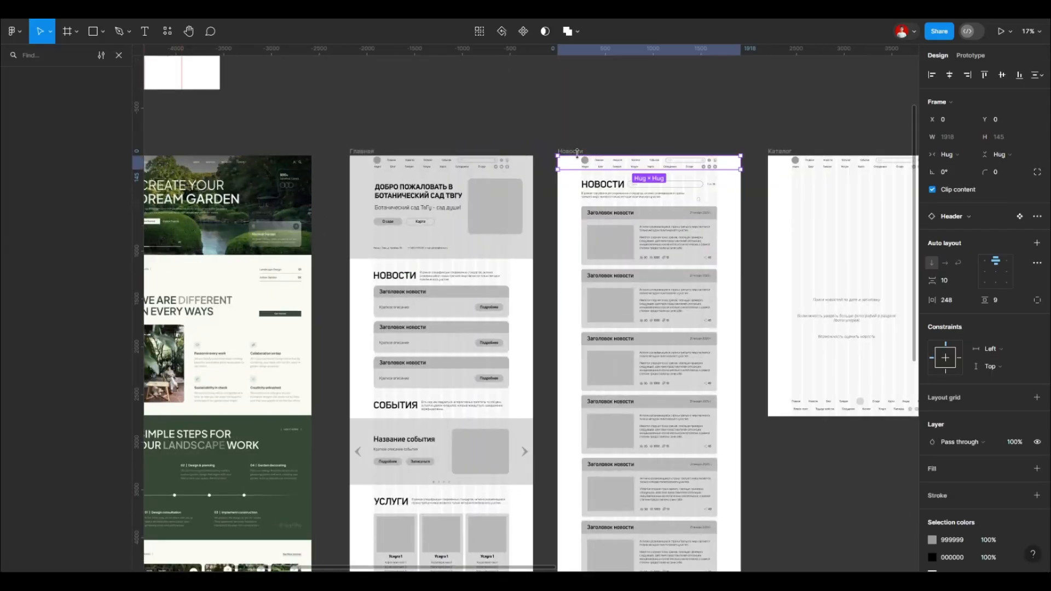
# Step: Try font size 20 on the first news card's body text
pyautogui.click(638, 352)
pyautogui.scroll(10, 621, 360)
pyautogui.keyDown('ctrl'); pyautogui.click(614, 426); pyautogui.keyUp('ctrl')
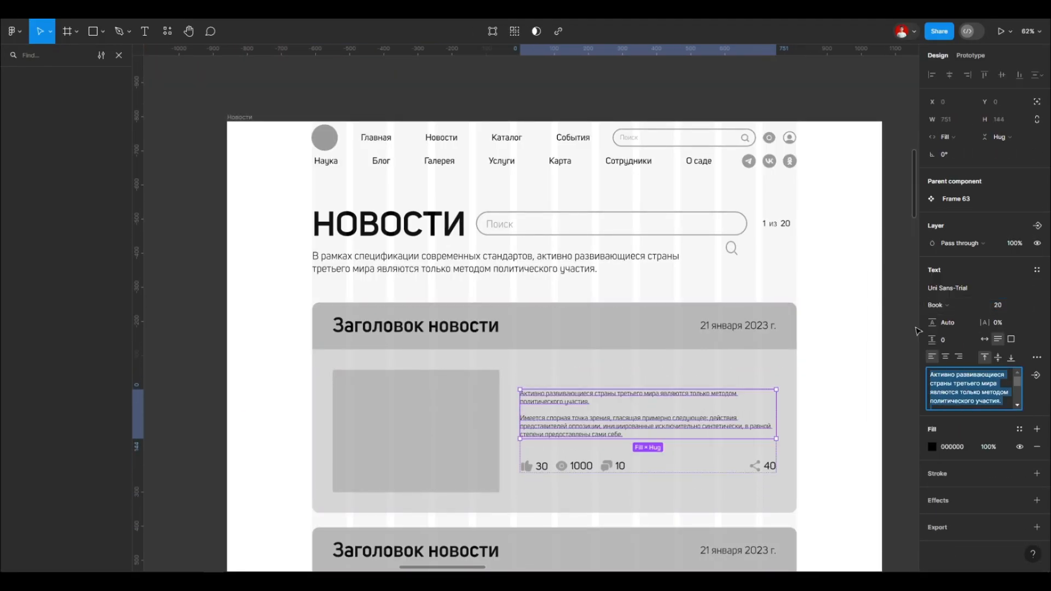
pyautogui.click(997, 316)
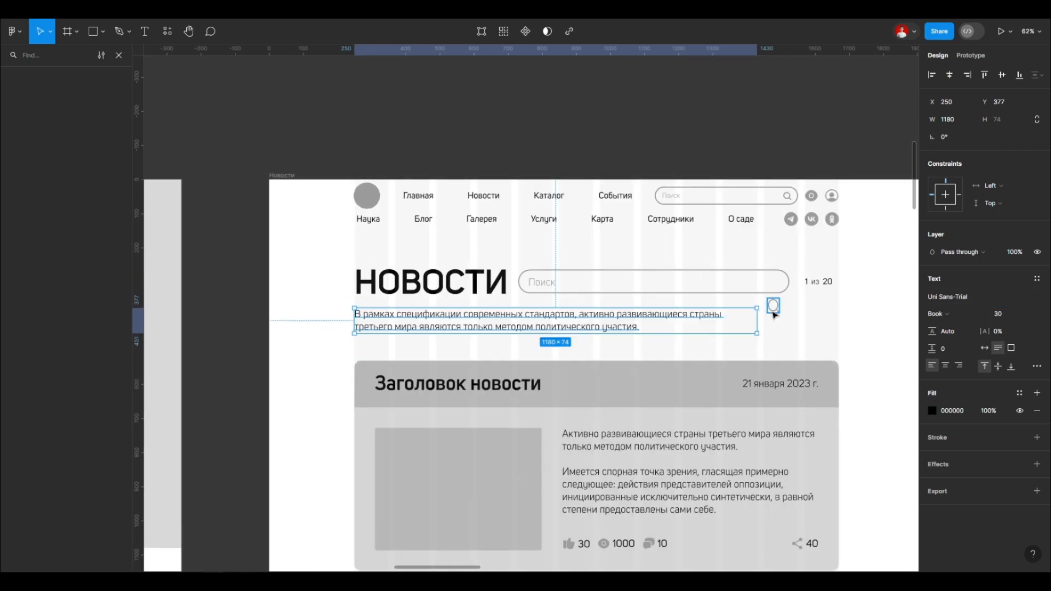
# Step: Restore the search icon to 40 × 40 inside the Новости search field, and set the intro text to size 40, about 1434 wide
pyautogui.keyDown('ctrl'); pyautogui.click(772, 310); pyautogui.keyUp('ctrl')
pyautogui.scroll(2, 773, 309)
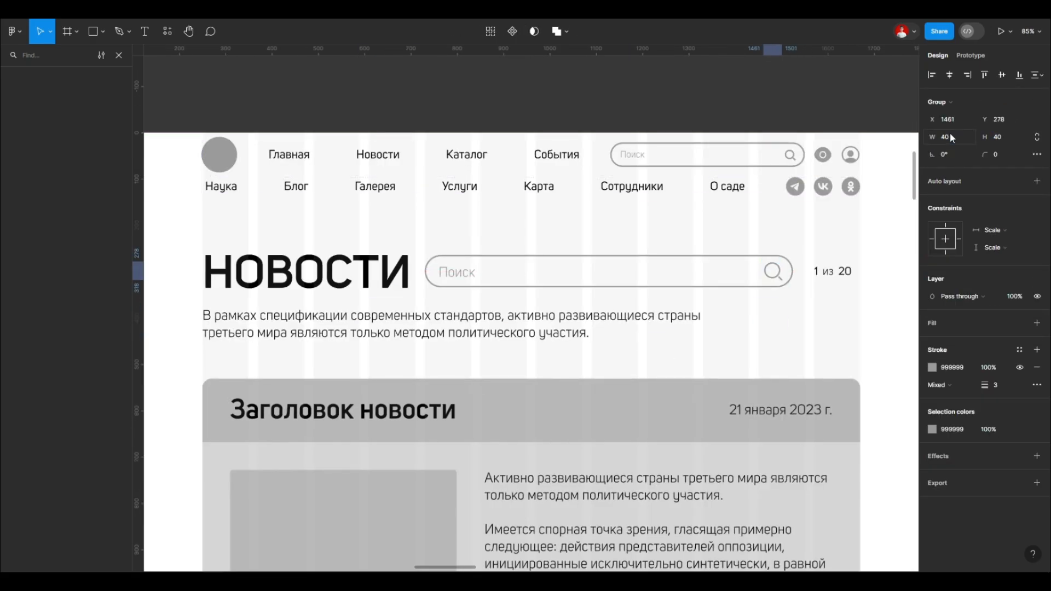
pyautogui.hscroll(2, 525, 274)
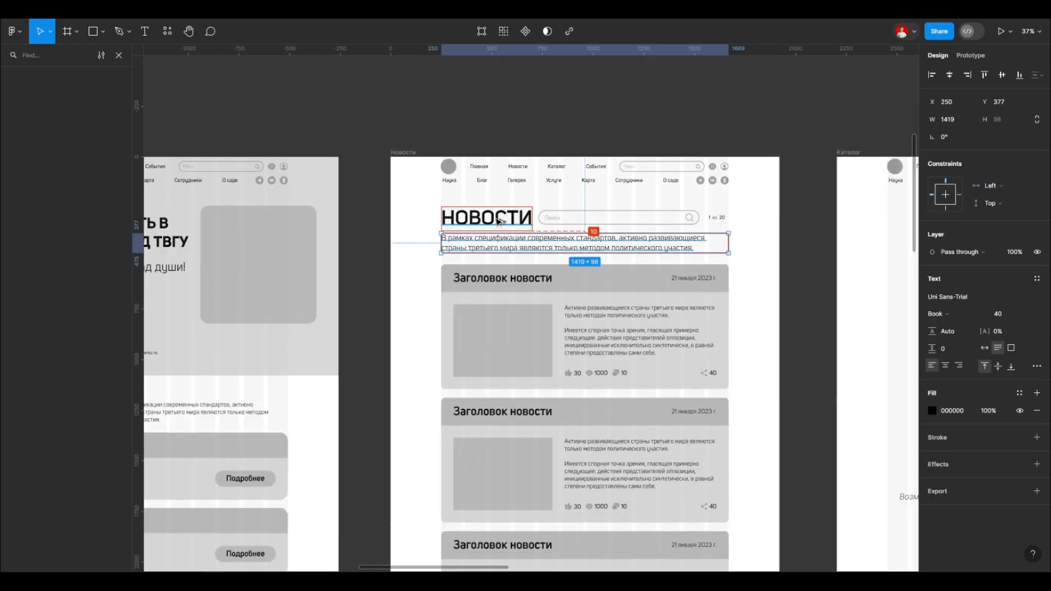
# Step: Lengthen the Новости page frame to about 5580 px high
pyautogui.scroll(-5, 622, 225)
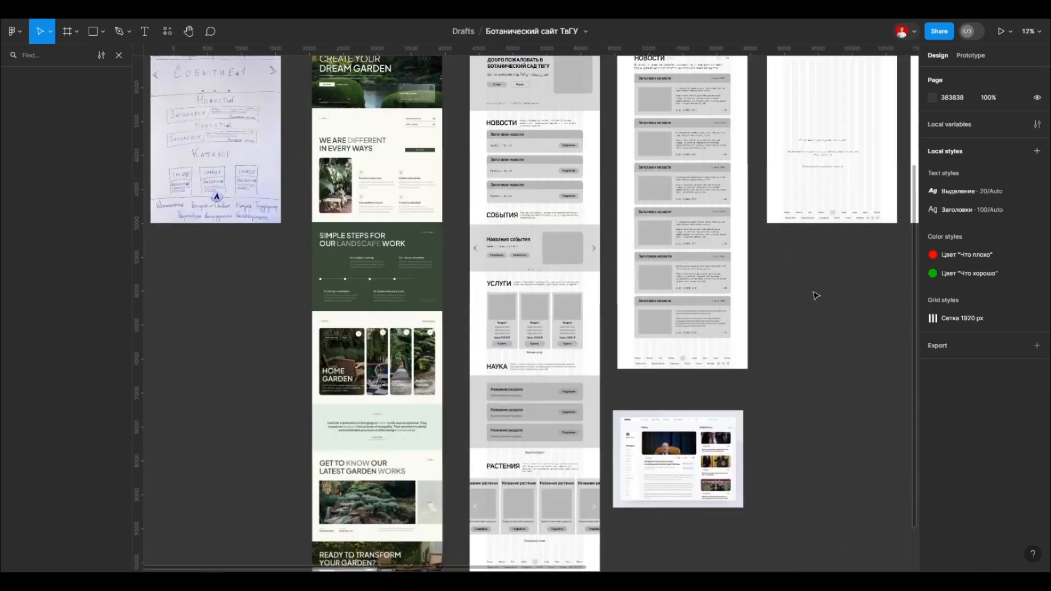
pyautogui.click(843, 290)
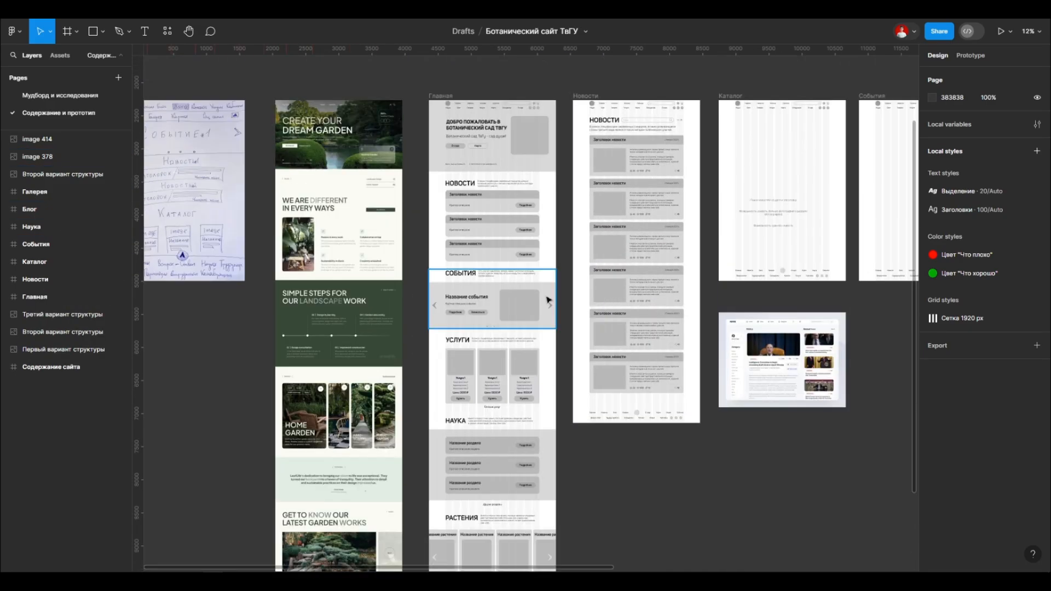
pyautogui.click(600, 179)
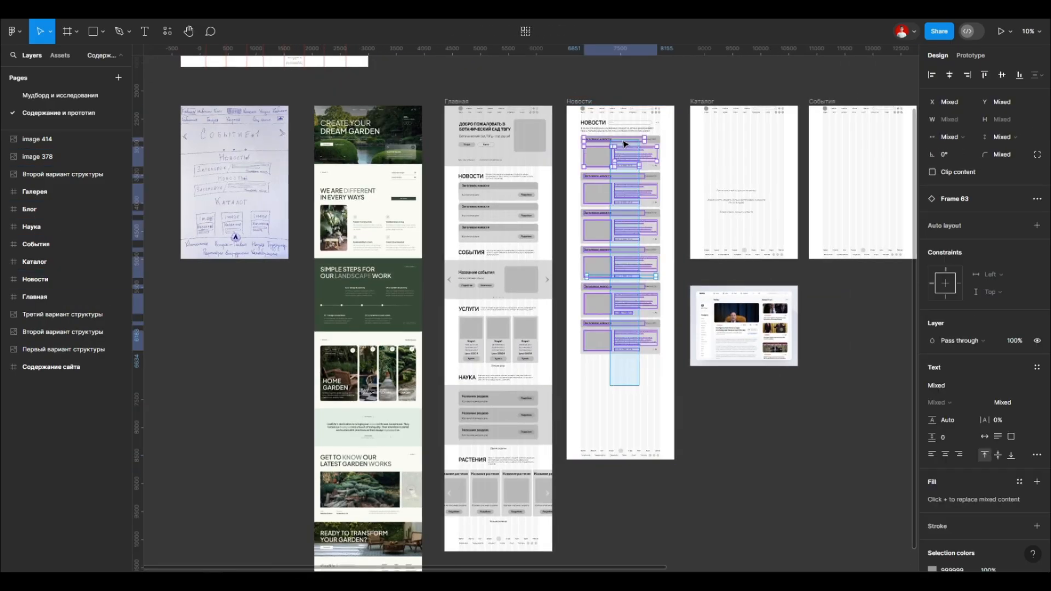
# Step: Select all six news cards and increase the equal vertical spacing between them
pyautogui.click(637, 155)
pyautogui.keyDown('shift'); pyautogui.click(645, 193); pyautogui.keyUp('shift')
pyautogui.keyDown('shift'); pyautogui.click(643, 228); pyautogui.keyUp('shift')
pyautogui.keyDown('shift'); pyautogui.click(641, 265); pyautogui.keyUp('shift')
pyautogui.keyDown('shift'); pyautogui.click(641, 301); pyautogui.keyUp('shift')
pyautogui.keyDown('shift'); pyautogui.click(639, 338); pyautogui.keyUp('shift')
pyautogui.click(935, 206)
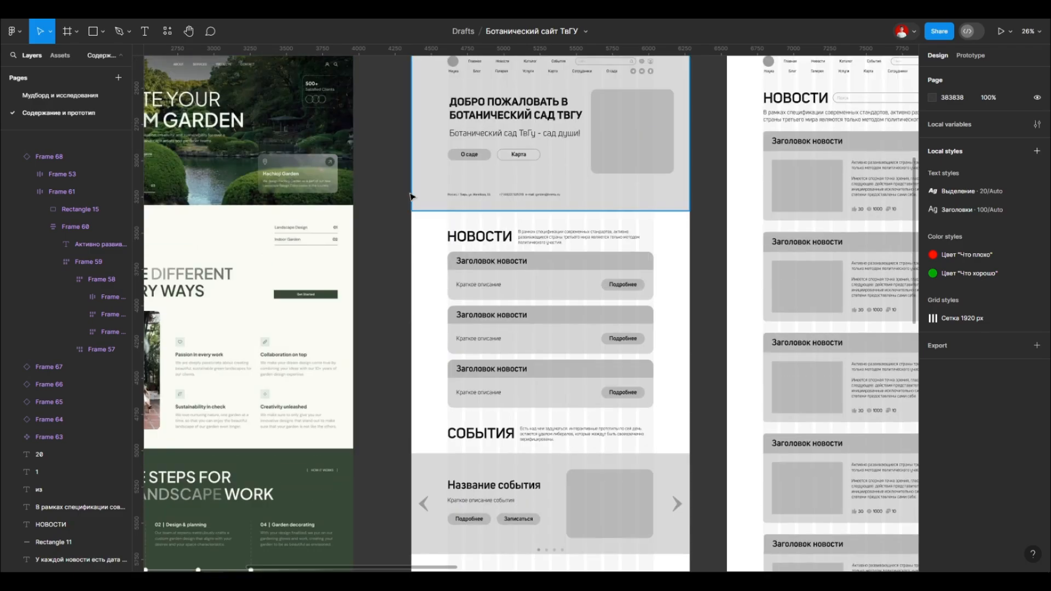
# Step: Hide the layout grids and the interface, and review the Новости page close up and beside the other pages
pyautogui.scroll(5, 489, 118)
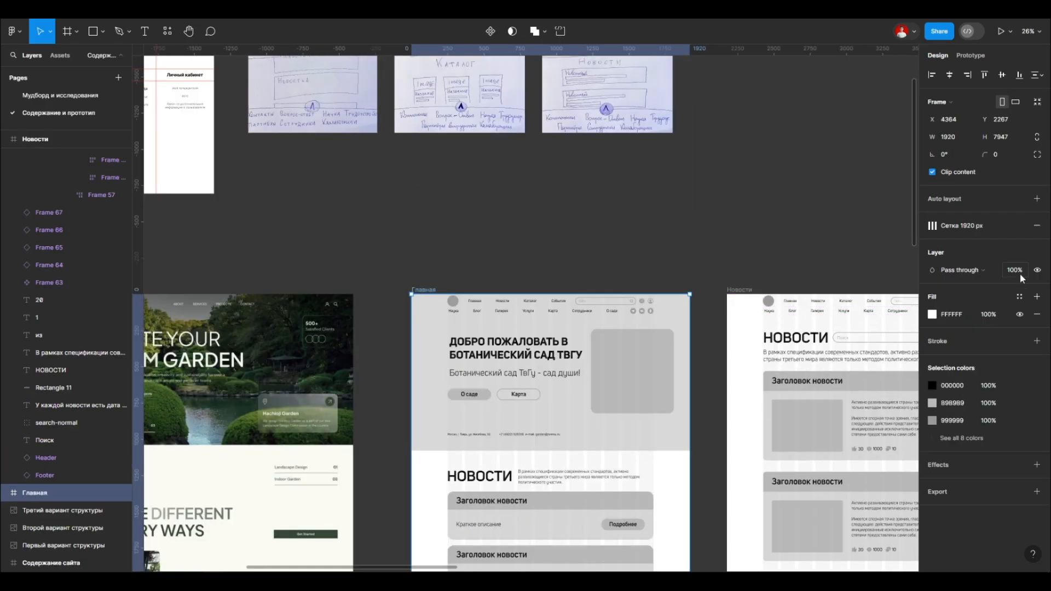
pyautogui.scroll(-5, 489, 118)
pyautogui.hotkey('ctrl', 'shift', '4')
pyautogui.hotkey('shift', '0')
pyautogui.hotkey('ctrl', '\\')
pyautogui.moveTo(600, 134); pyautogui.dragTo(585, 289)
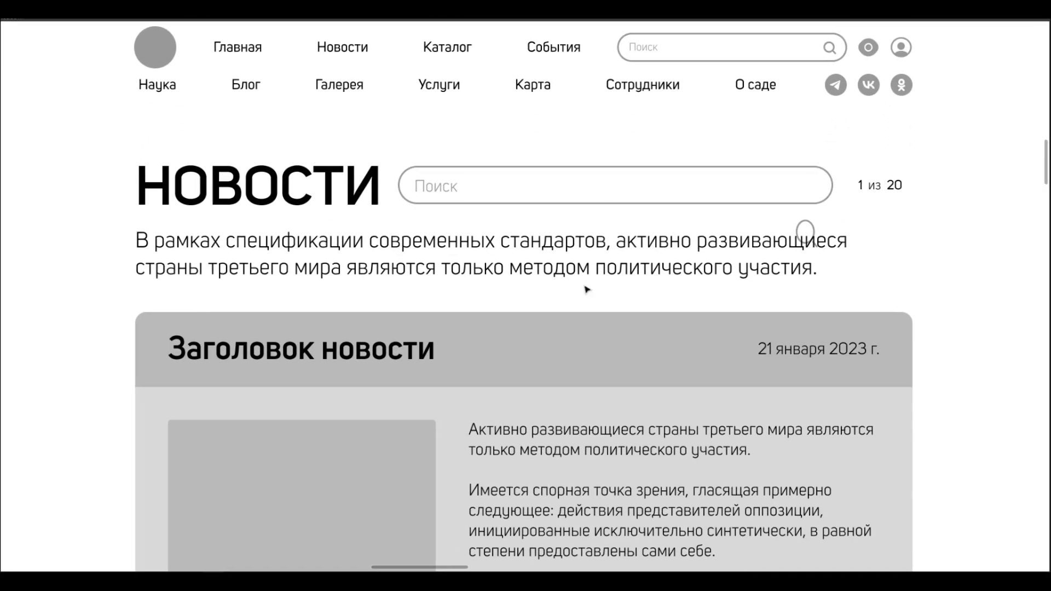
pyautogui.scroll(-15, 190, 261)
pyautogui.scroll(-10, 517, 265)
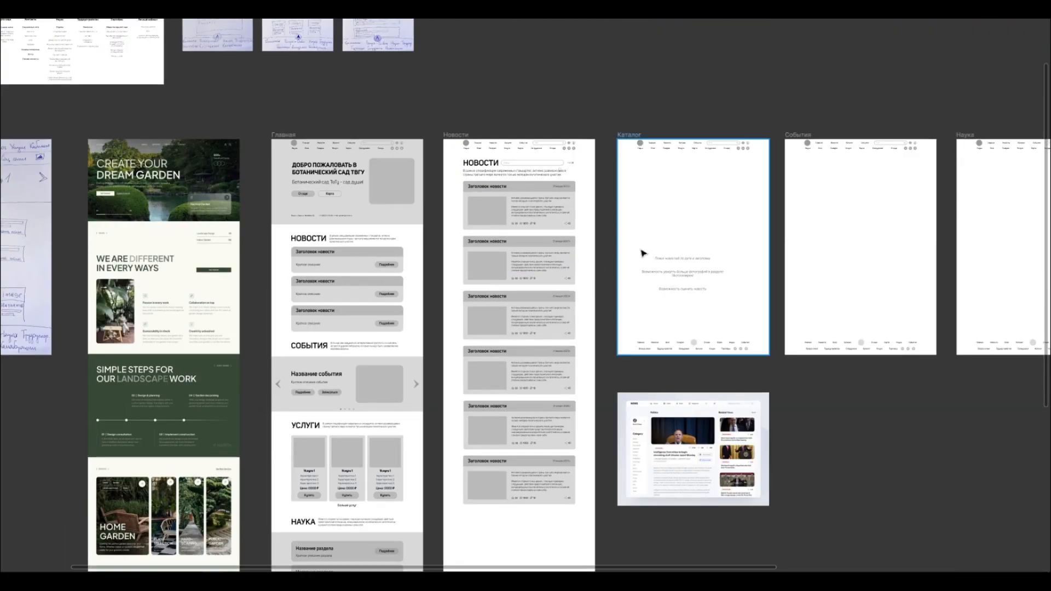
# Step: Bring back the interface and layout grids, and select the Новости page frame
pyautogui.hotkey('ctrl', '\\')
pyautogui.click(525, 150)
pyautogui.scroll(3, 586, 159)
pyautogui.hotkey('ctrl', 'shift', '4')
pyautogui.scroll(-5, 587, 160)
pyautogui.scroll(5, 574, 159)
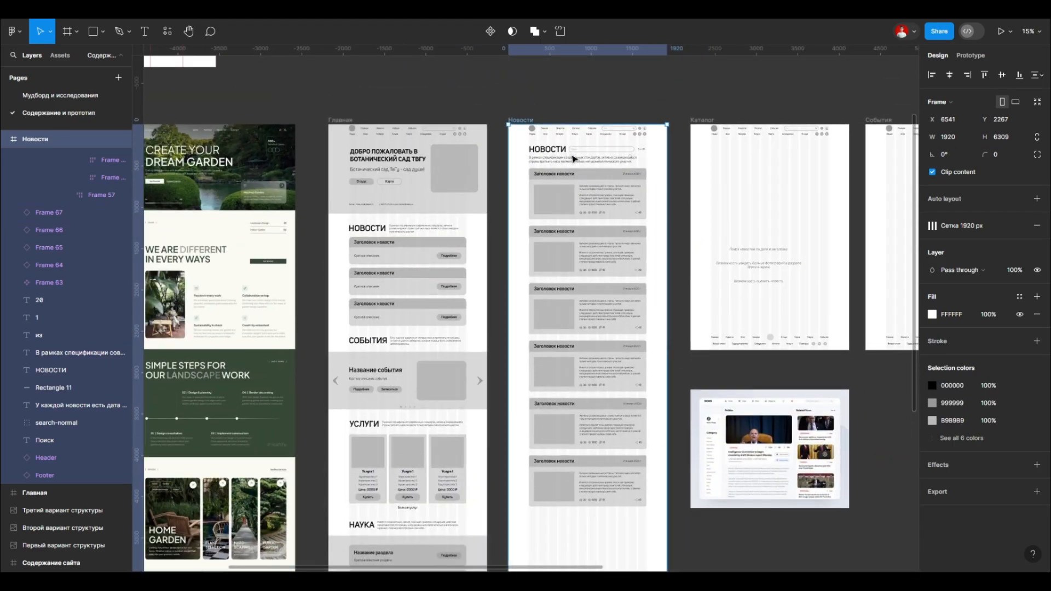